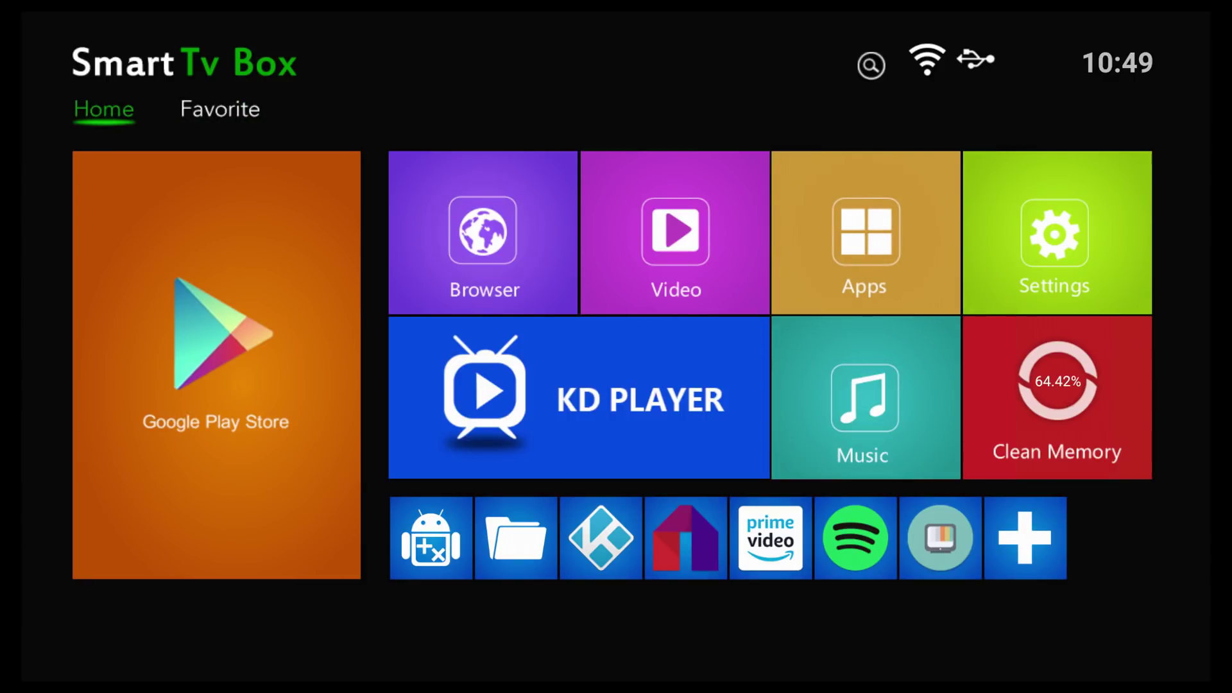
Step: Launch FileBrowser from the app list and open the KINGSTON drive
{"action": "key", "text": "Down"}
{"action": "key", "text": "Right"}
{"action": "key", "text": "Right"}
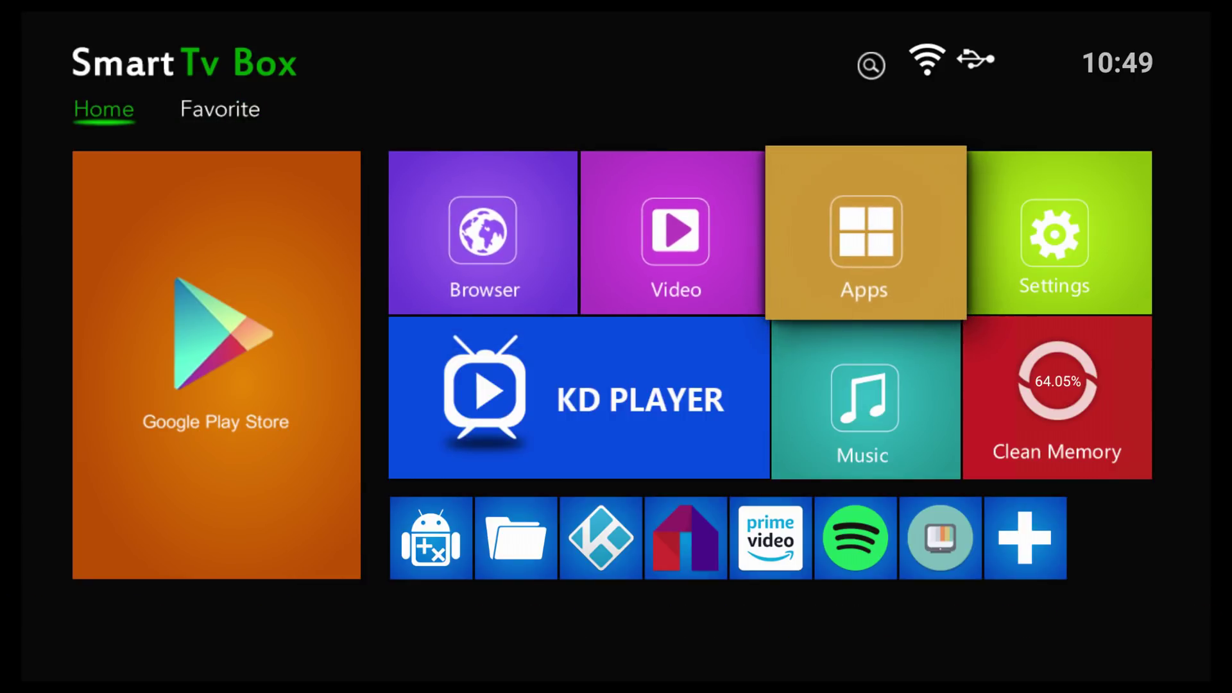
{"action": "key", "text": "Return"}
{"action": "key", "text": "Down"}
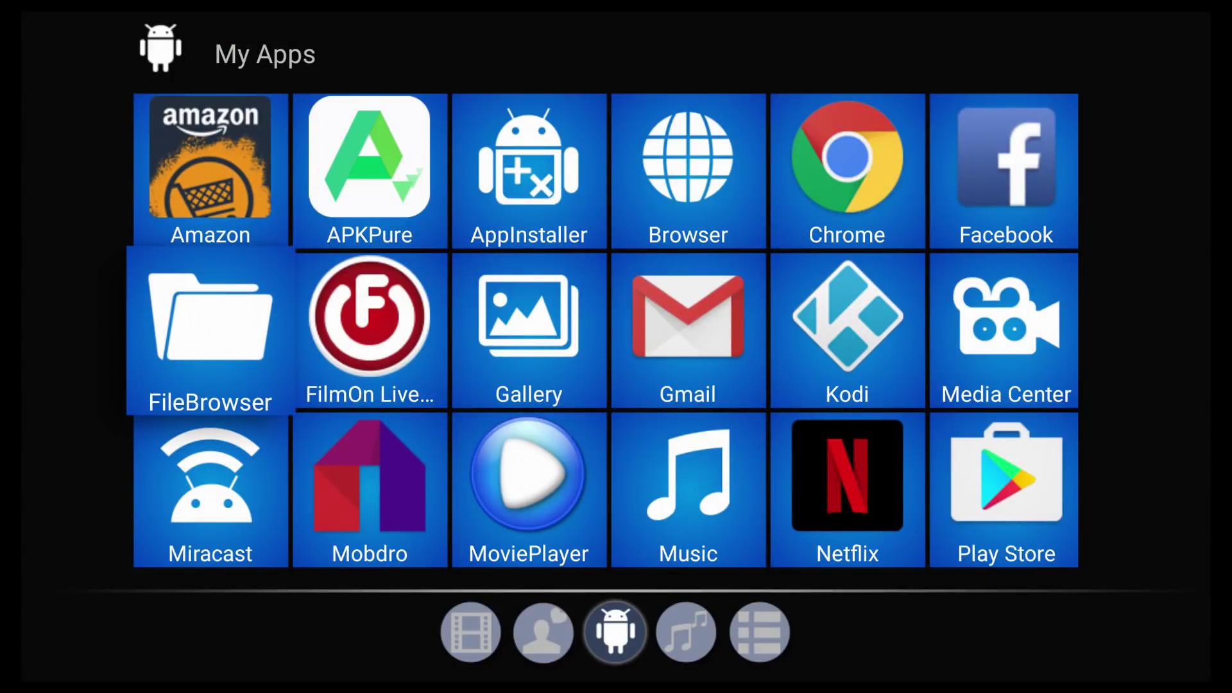
{"action": "key", "text": "Return"}
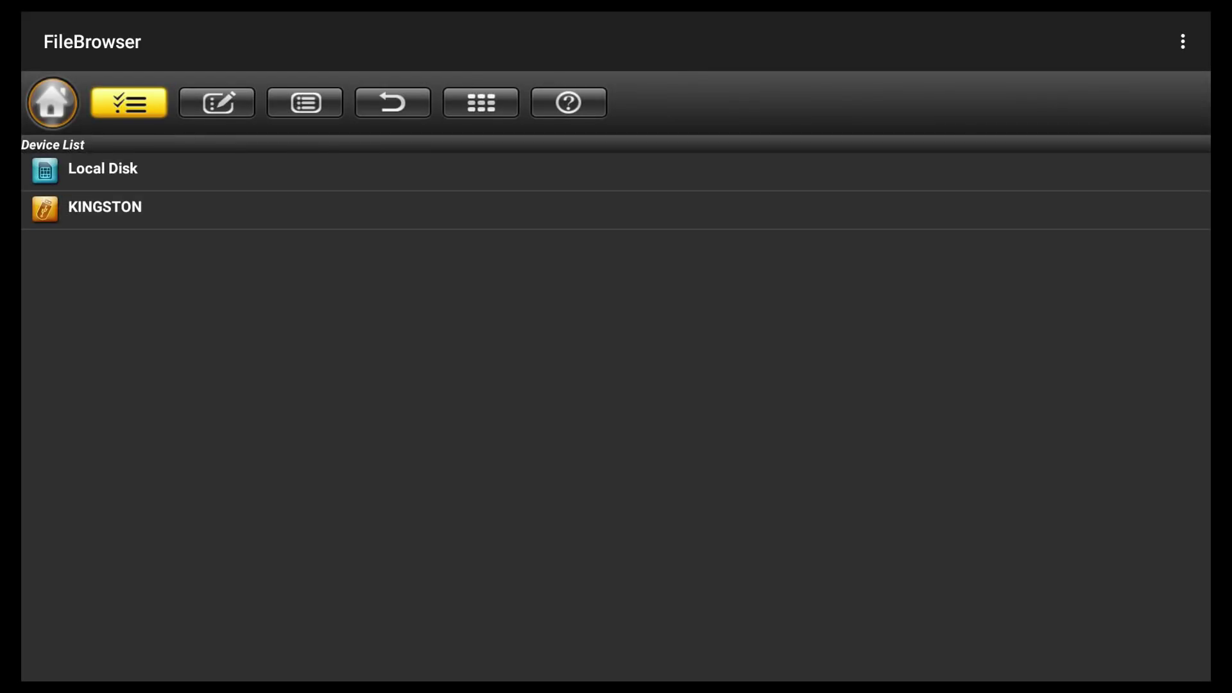
{"action": "key", "text": "Down"}
{"action": "key", "text": "Down"}
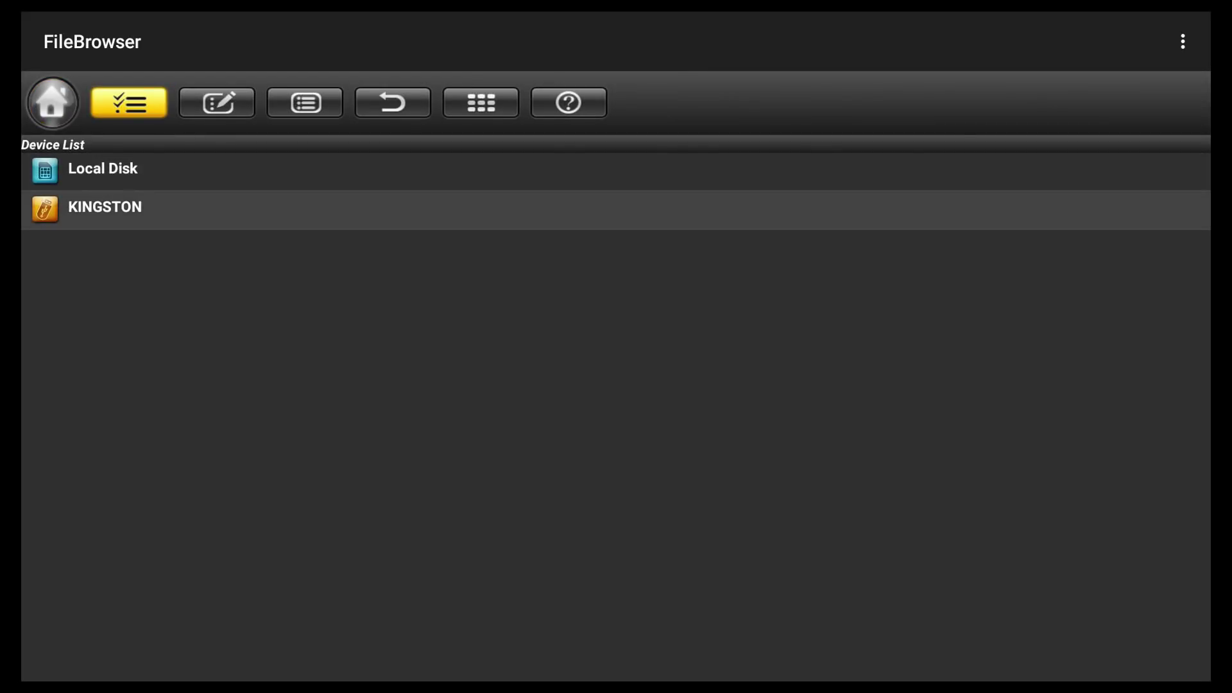
{"action": "key", "text": "Return"}
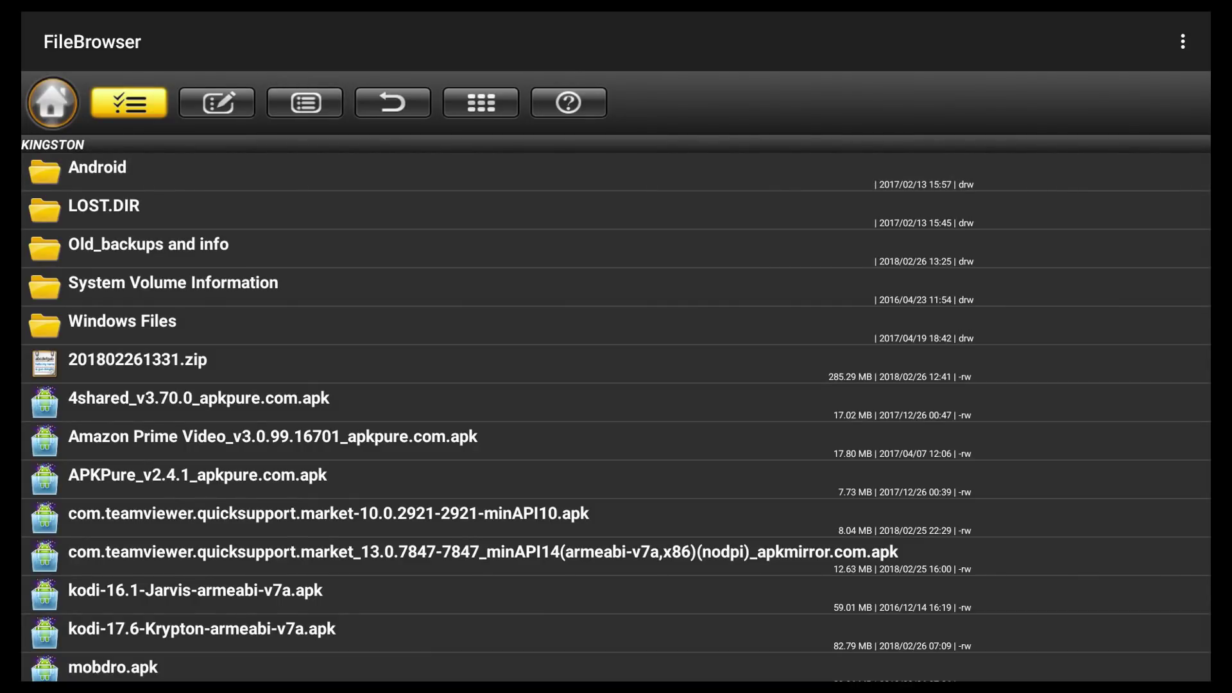
Step: Mark vaders.apk on the KINGSTON drive and copy it
{"action": "key", "text": "Down"}
{"action": "key", "text": "Down"}
{"action": "key", "text": "Down"}
{"action": "key", "text": "Down"}
{"action": "key", "text": "Down"}
{"action": "key", "text": "Down"}
{"action": "key", "text": "Down"}
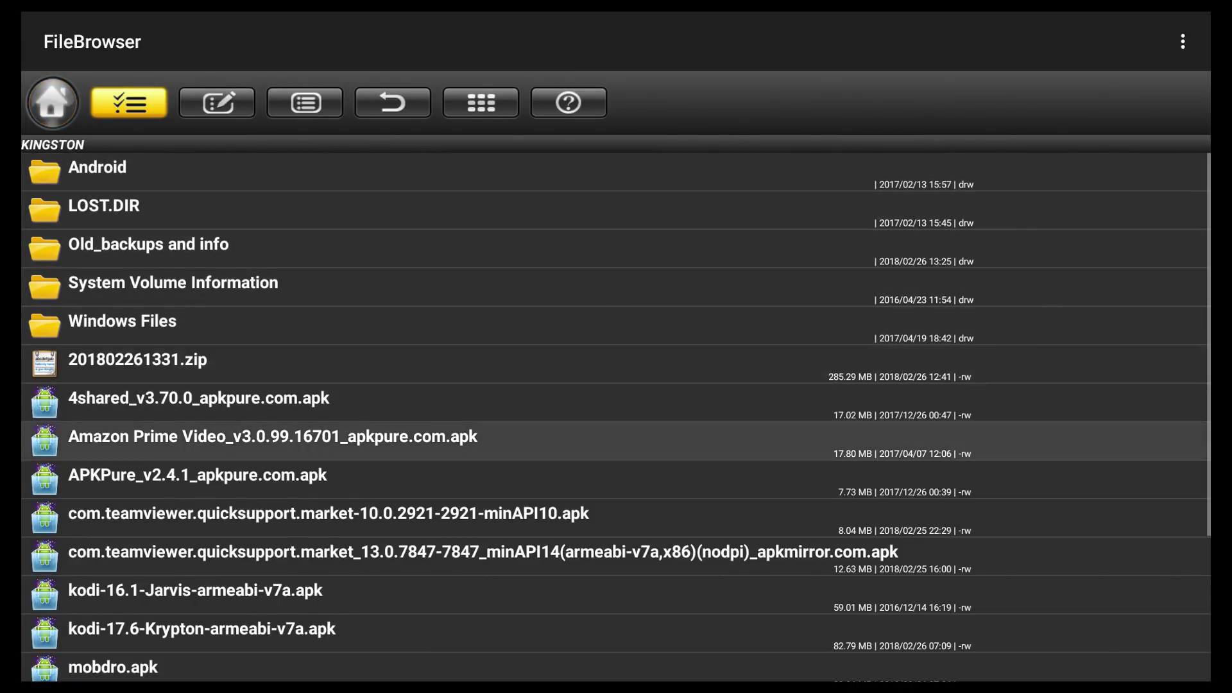
{"action": "key", "text": "Down"}
{"action": "key", "text": "Down"}
{"action": "key", "text": "Down"}
{"action": "key", "text": "Down"}
{"action": "key", "text": "Down"}
{"action": "key", "text": "Down"}
{"action": "key", "text": "Down"}
{"action": "key", "text": "Down"}
{"action": "key", "text": "Down"}
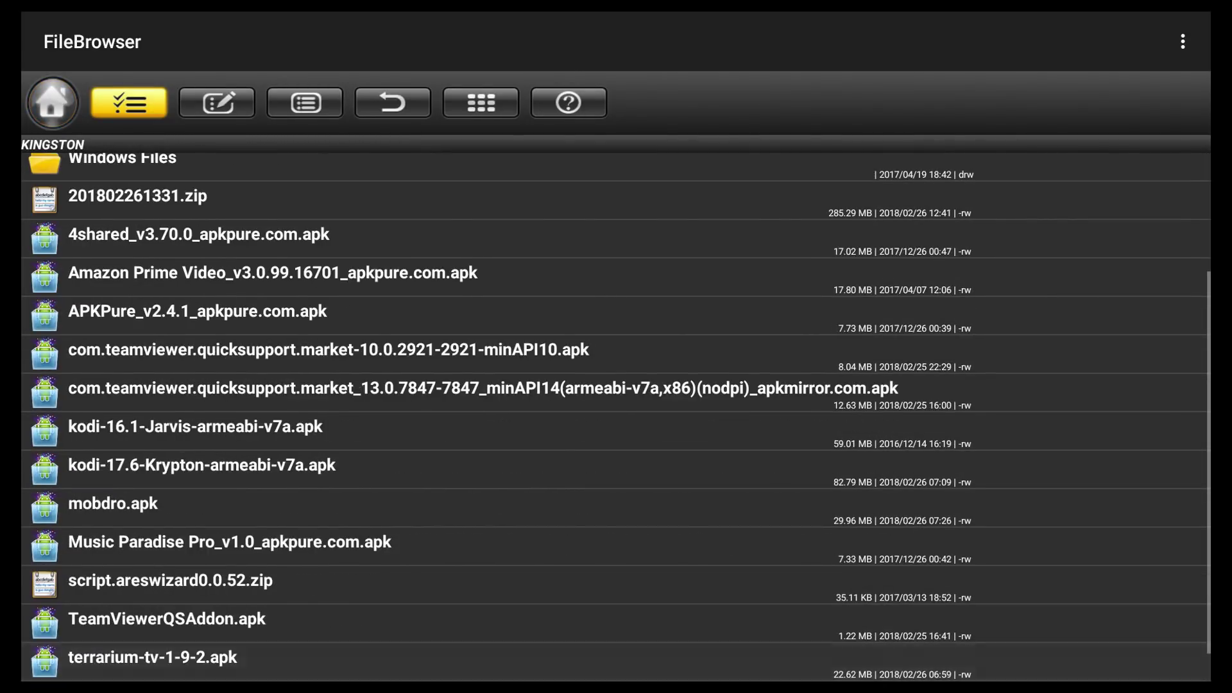
{"action": "key", "text": "Down"}
{"action": "key", "text": "Down"}
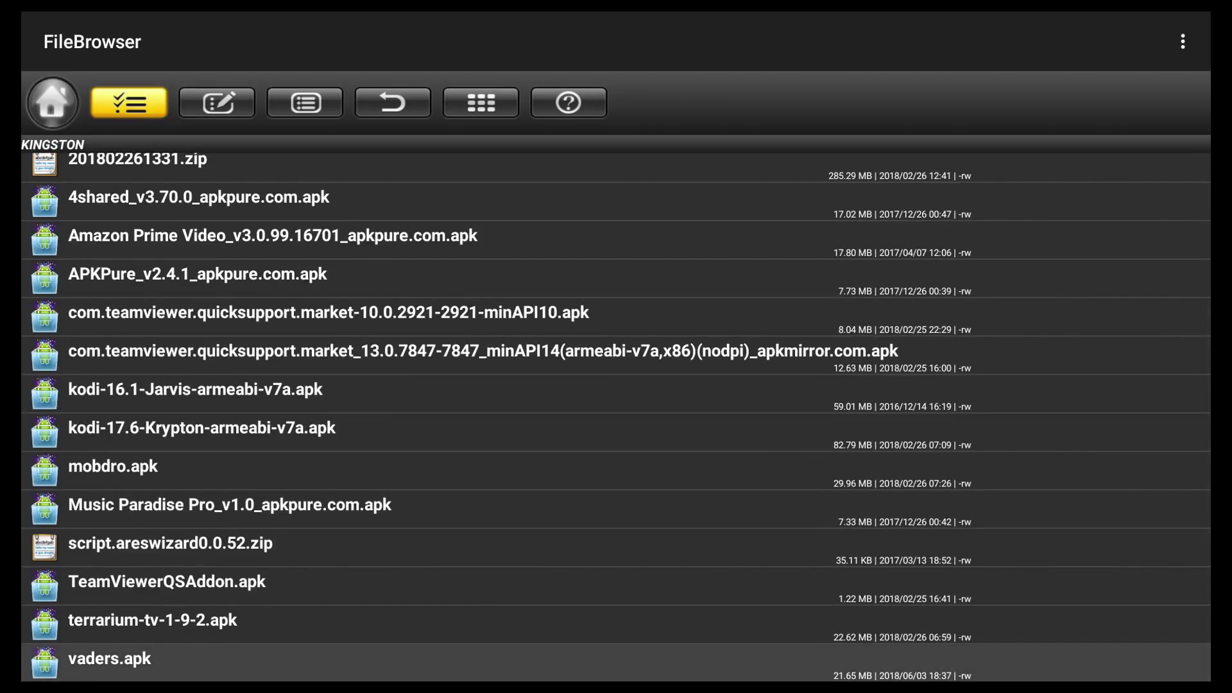
{"action": "key", "text": "Return"}
{"action": "key", "text": "Up"}
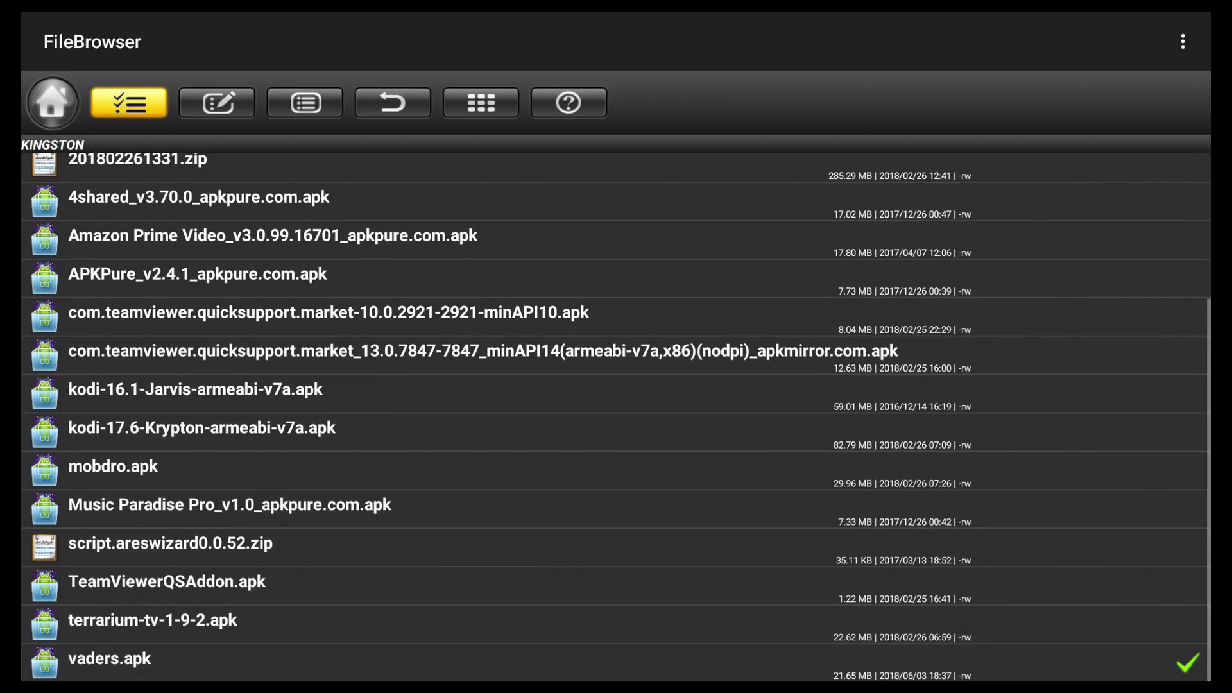
{"action": "key", "text": "Down"}
{"action": "key", "text": "Down"}
{"action": "key", "text": "Up"}
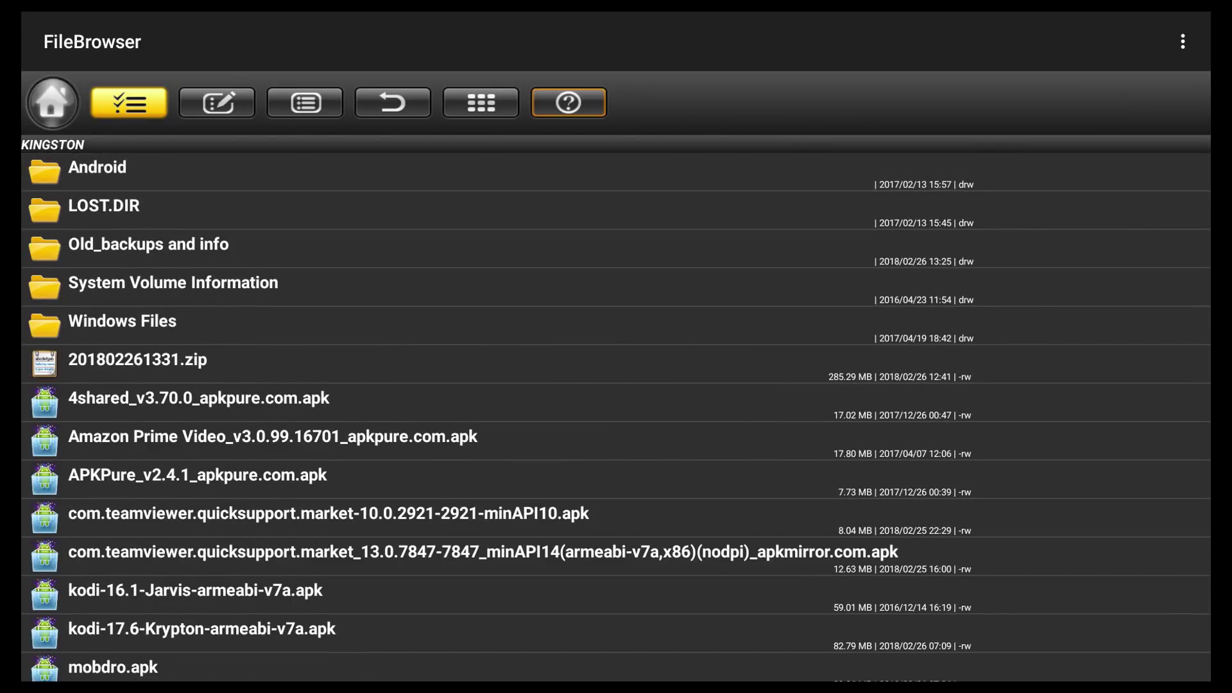
{"action": "key", "text": "Left"}
{"action": "key", "text": "Left"}
{"action": "key", "text": "Left"}
{"action": "key", "text": "Left"}
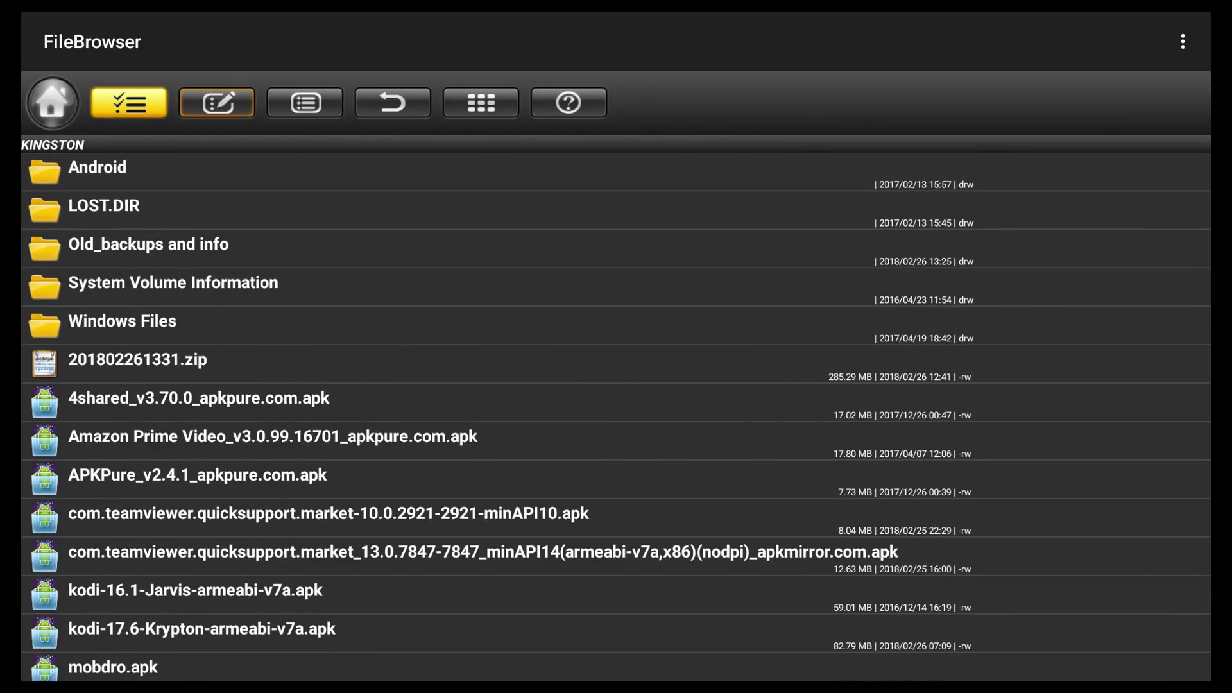
{"action": "key", "text": "Return"}
{"action": "key", "text": "Down"}
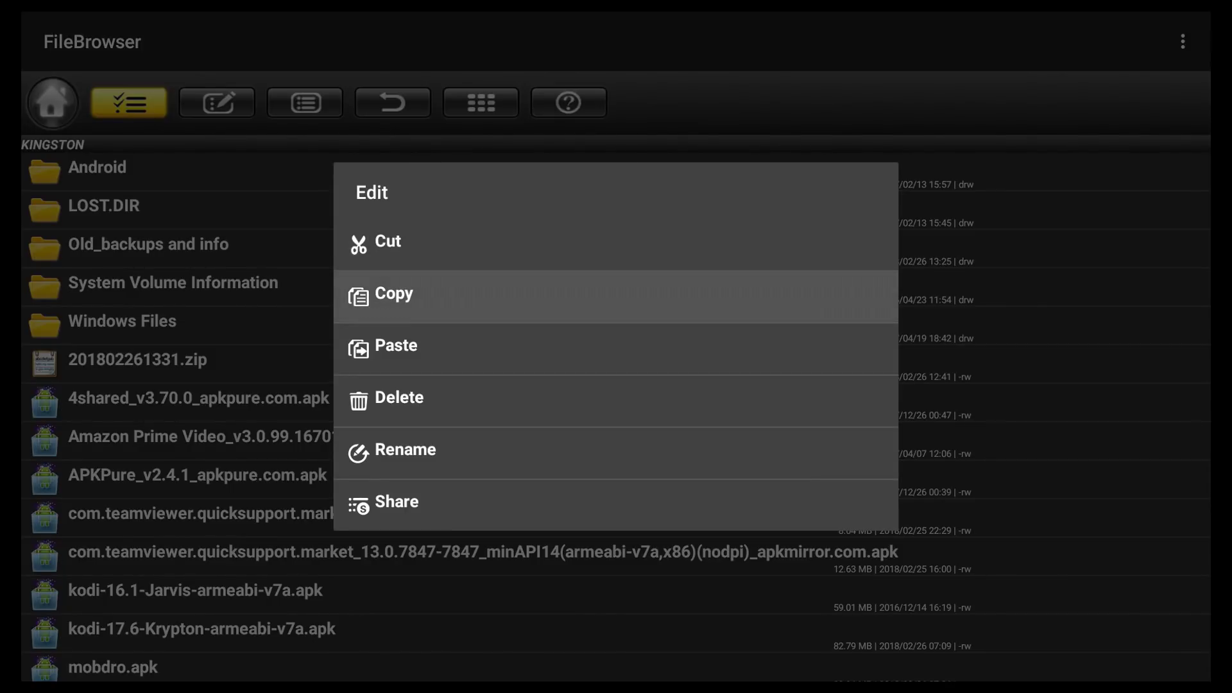
{"action": "key", "text": "Return"}
Step: Paste vaders.apk into the Local Disk's main folder and exit FileBrowser
{"action": "key", "text": "Left"}
{"action": "key", "text": "Left"}
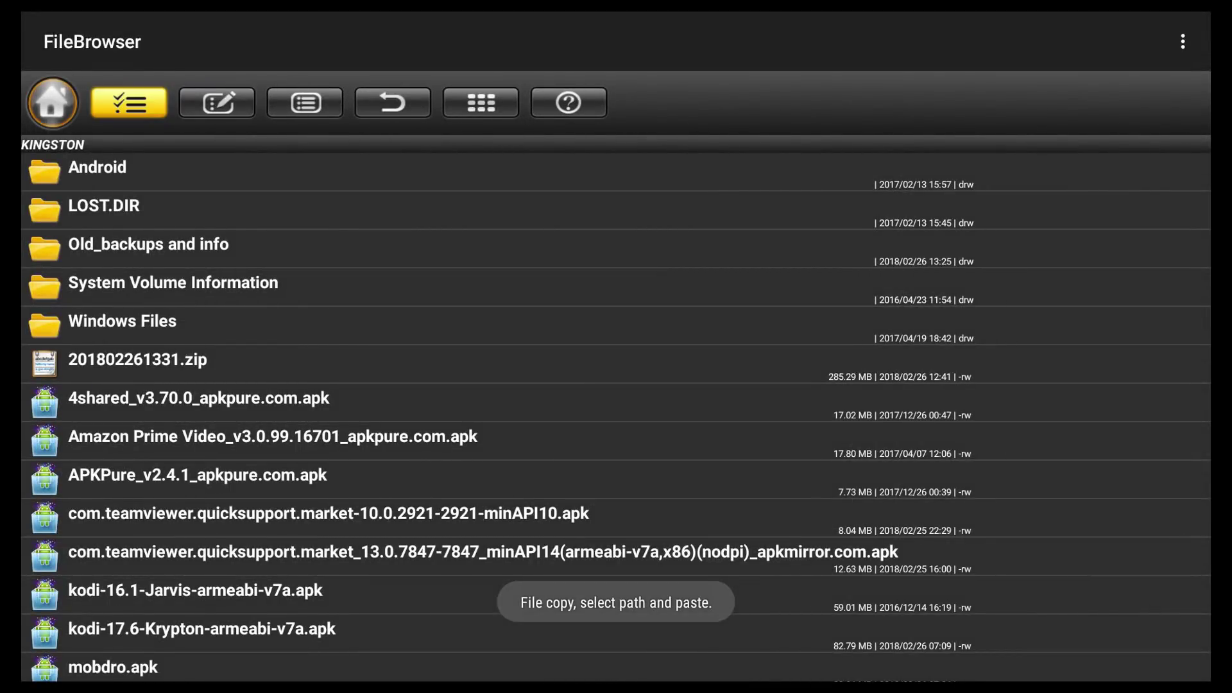
{"action": "key", "text": "Return"}
{"action": "key", "text": "Down"}
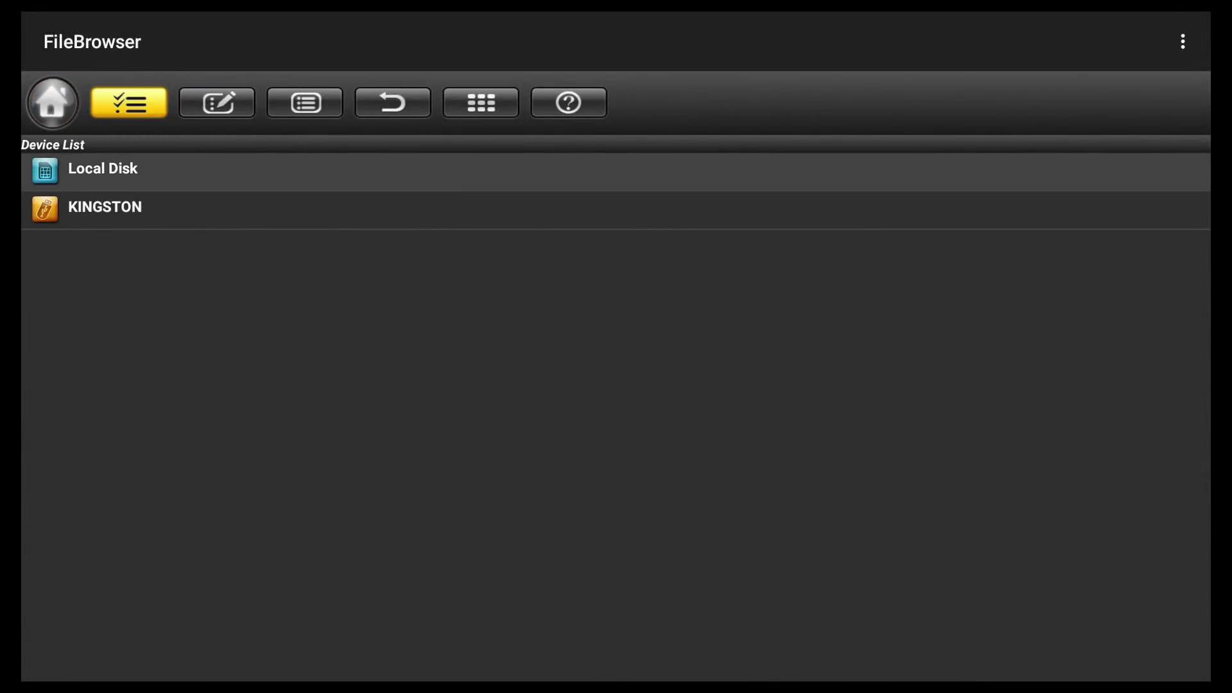
{"action": "key", "text": "Return"}
{"action": "key", "text": "Right"}
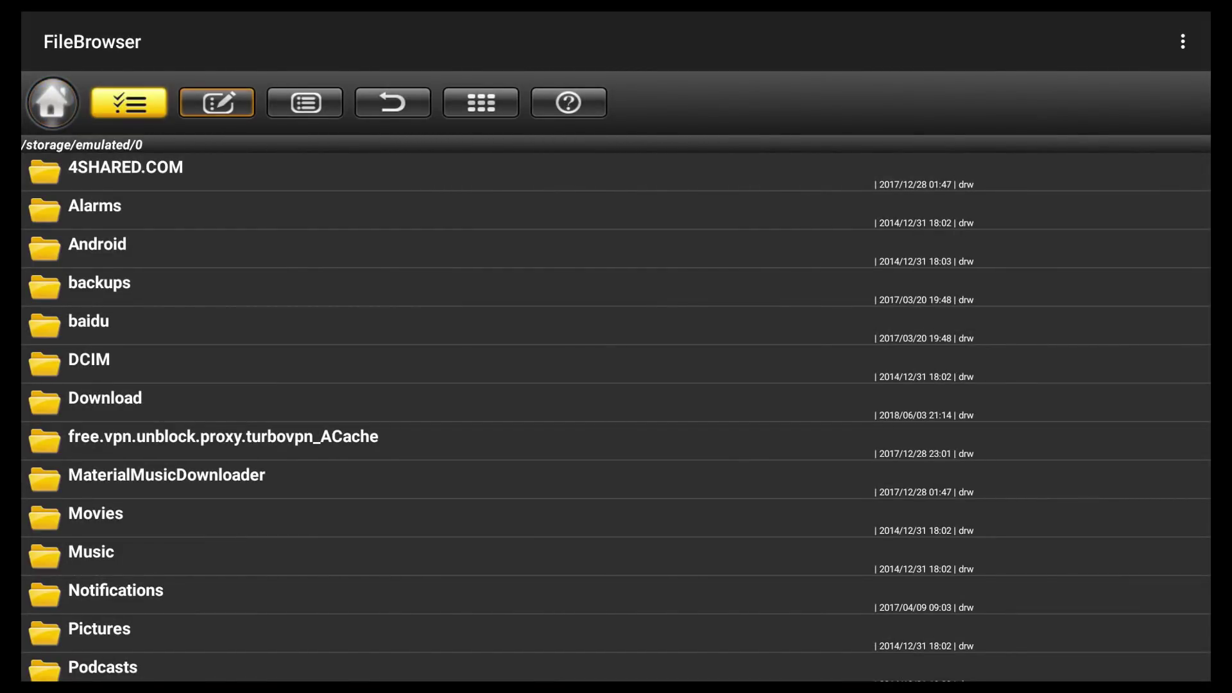
{"action": "key", "text": "Return"}
{"action": "key", "text": "Down"}
{"action": "key", "text": "Down"}
{"action": "key", "text": "Return"}
{"action": "key", "text": "Escape"}
{"action": "key", "text": "Escape"}
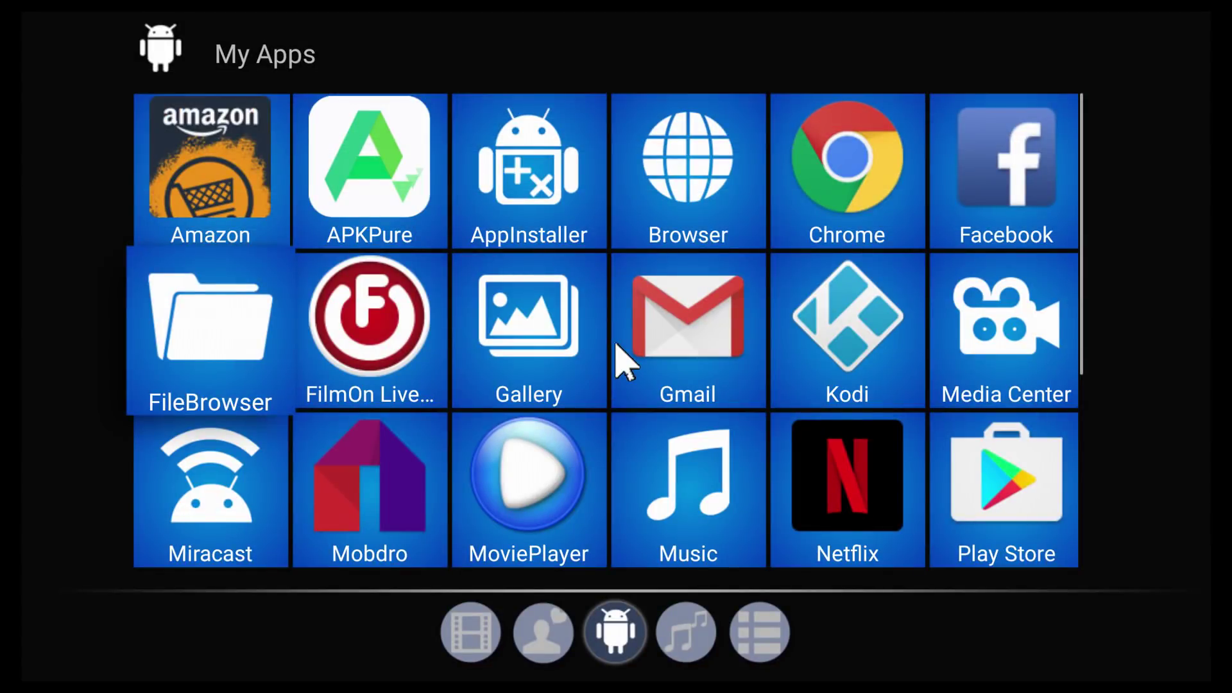
Step: Launch AppInstaller, scan the Local Disk, and move down to the Vader Streams APK
{"action": "key", "text": "Up"}
{"action": "key", "text": "Right"}
{"action": "key", "text": "Right"}
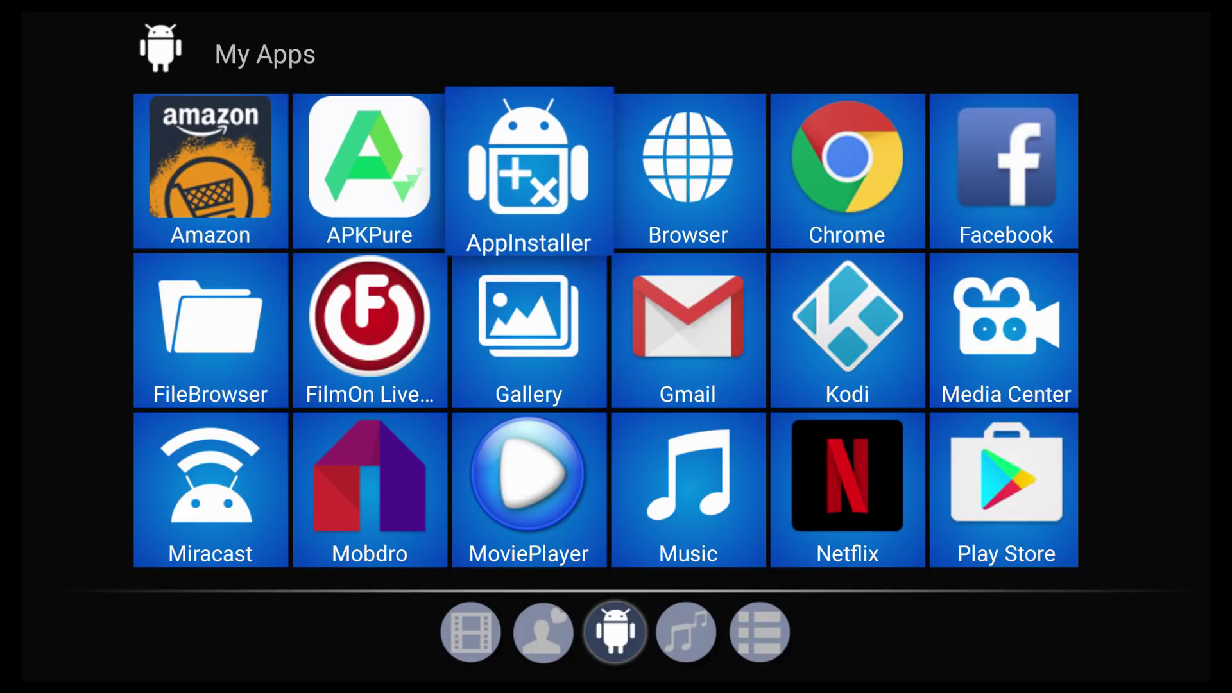
{"action": "key", "text": "Return"}
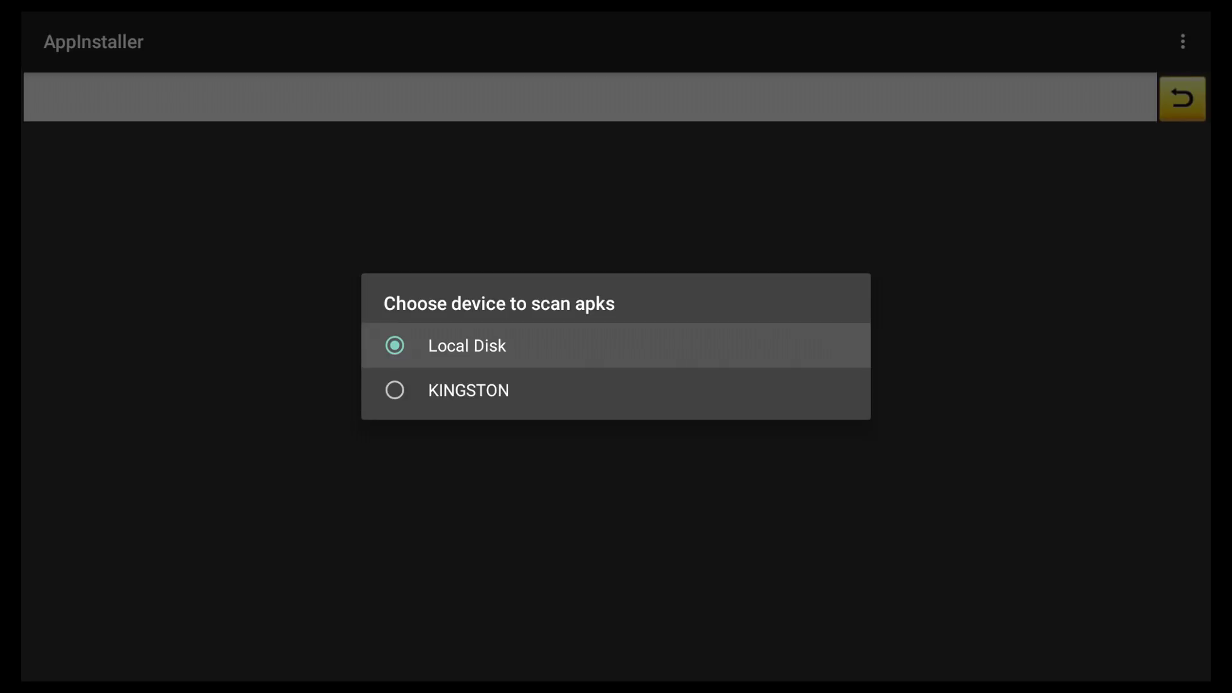
{"action": "key", "text": "Return"}
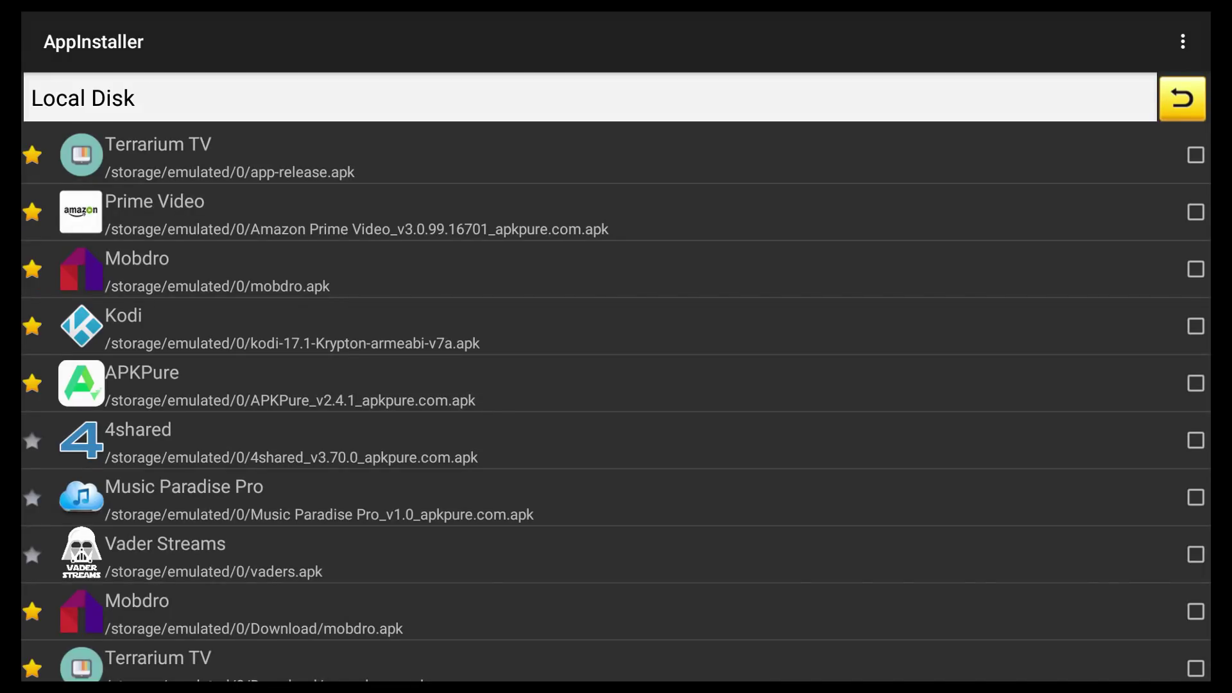
{"action": "key", "text": "Down"}
{"action": "key", "text": "Down"}
{"action": "key", "text": "Down"}
{"action": "key", "text": "Down"}
{"action": "key", "text": "Down"}
{"action": "key", "text": "Down"}
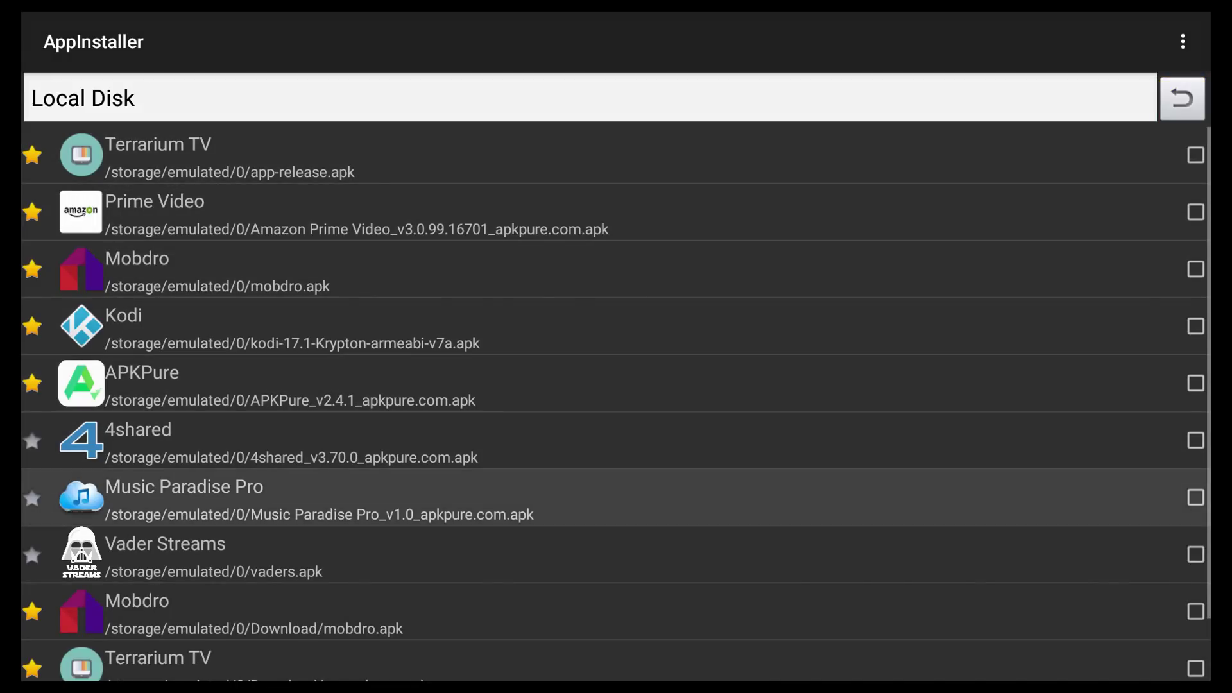
{"action": "key", "text": "Down"}
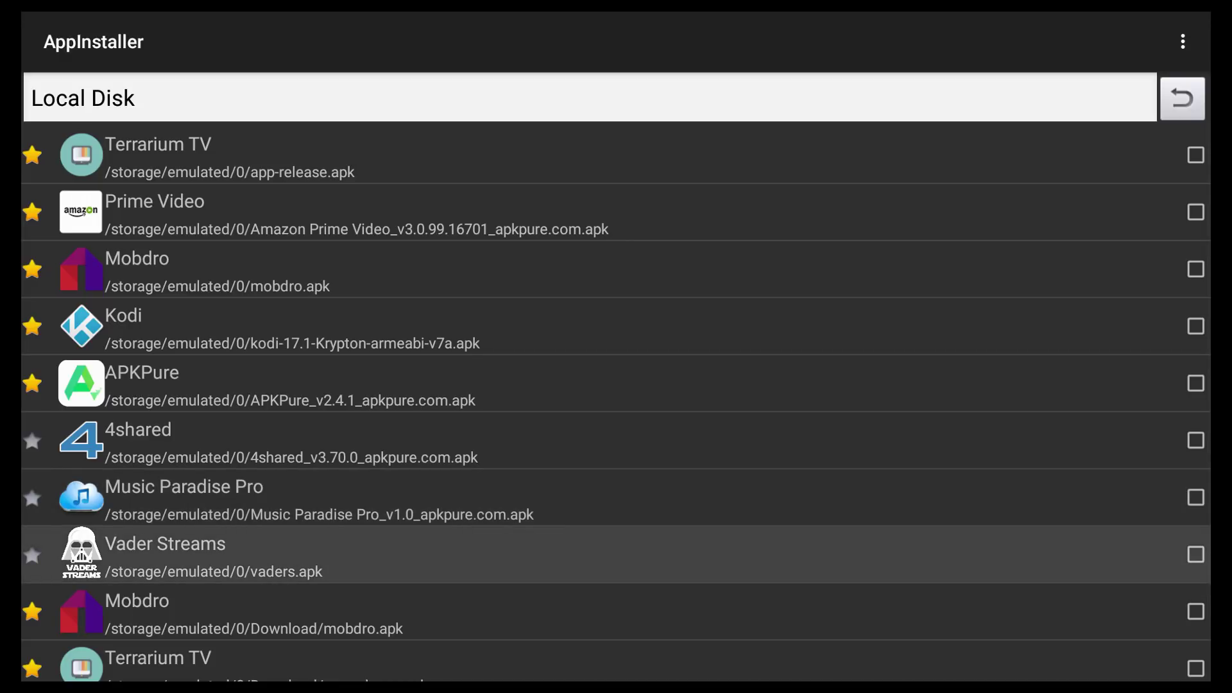
Step: Install the Vader Streams APK (vaders.apk) and confirm the installation
{"action": "key", "text": "Return"}
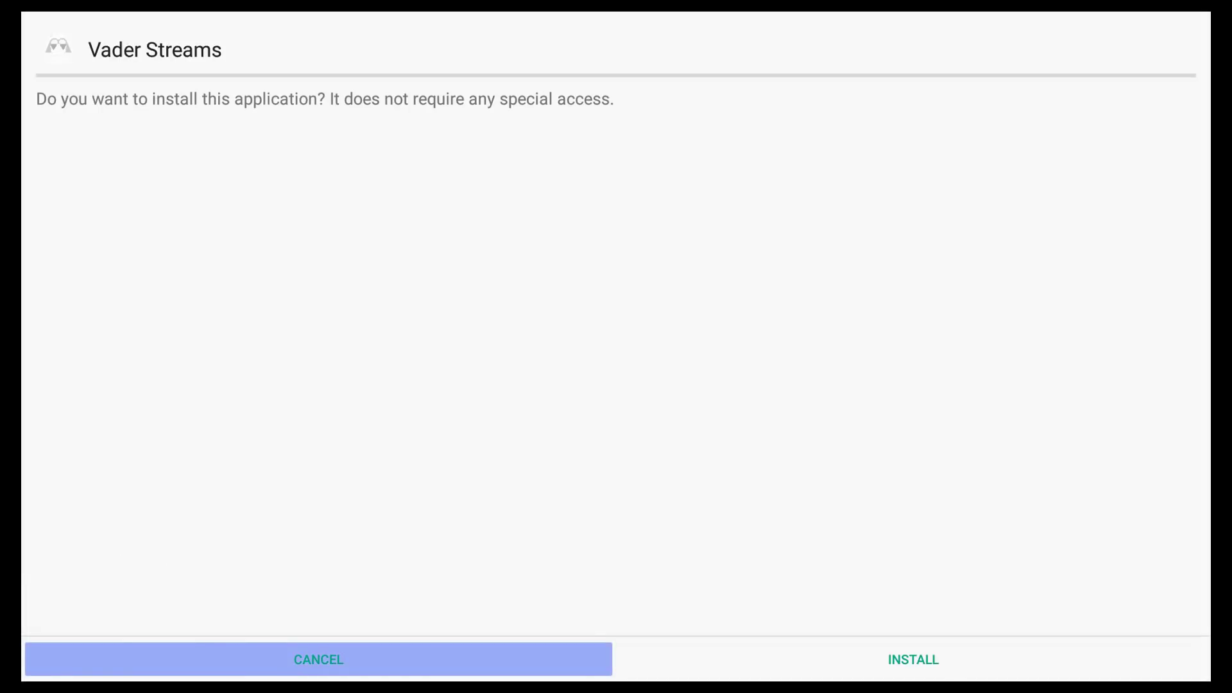
{"action": "key", "text": "Right"}
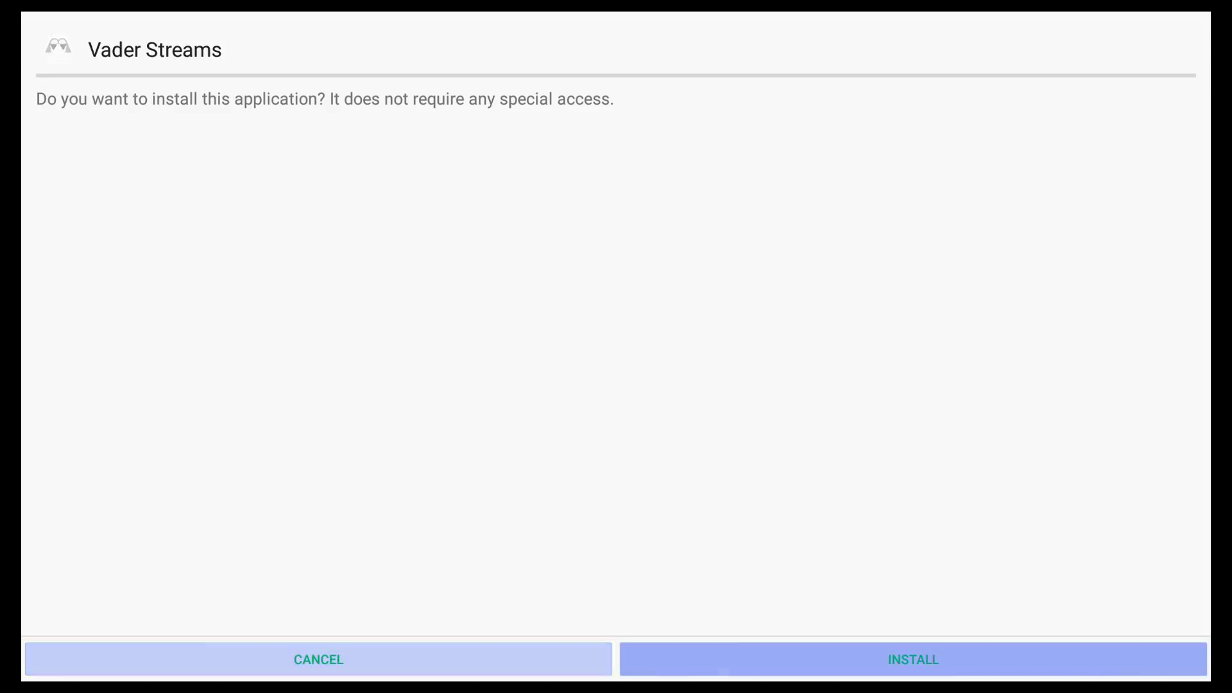
{"action": "key", "text": "Return"}
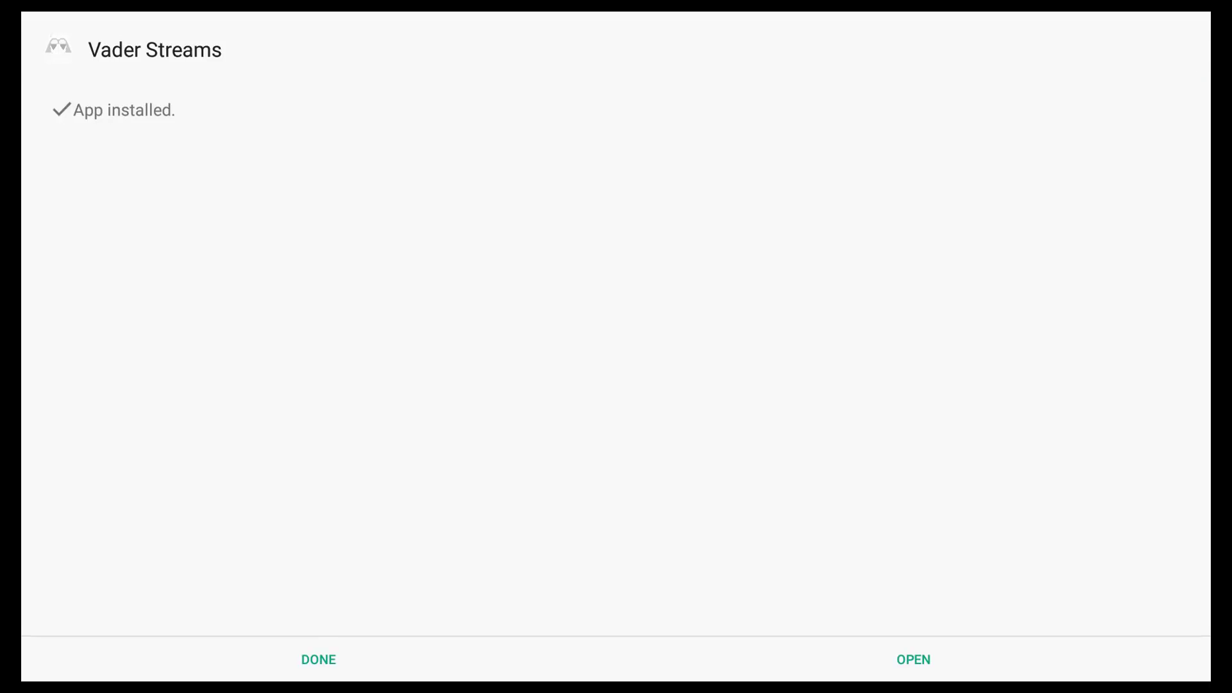
Step: Launch Vader Streams, allow device file access, and start the update download
{"action": "key", "text": "Down"}
{"action": "key", "text": "Right"}
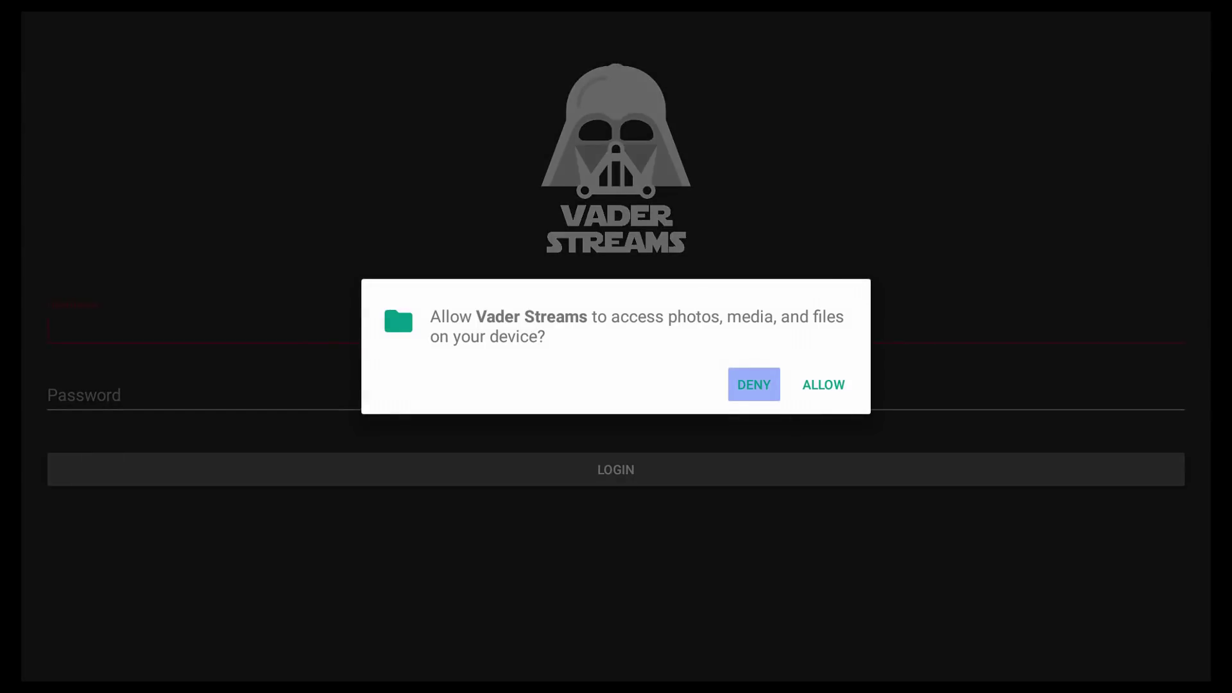
{"action": "key", "text": "Right"}
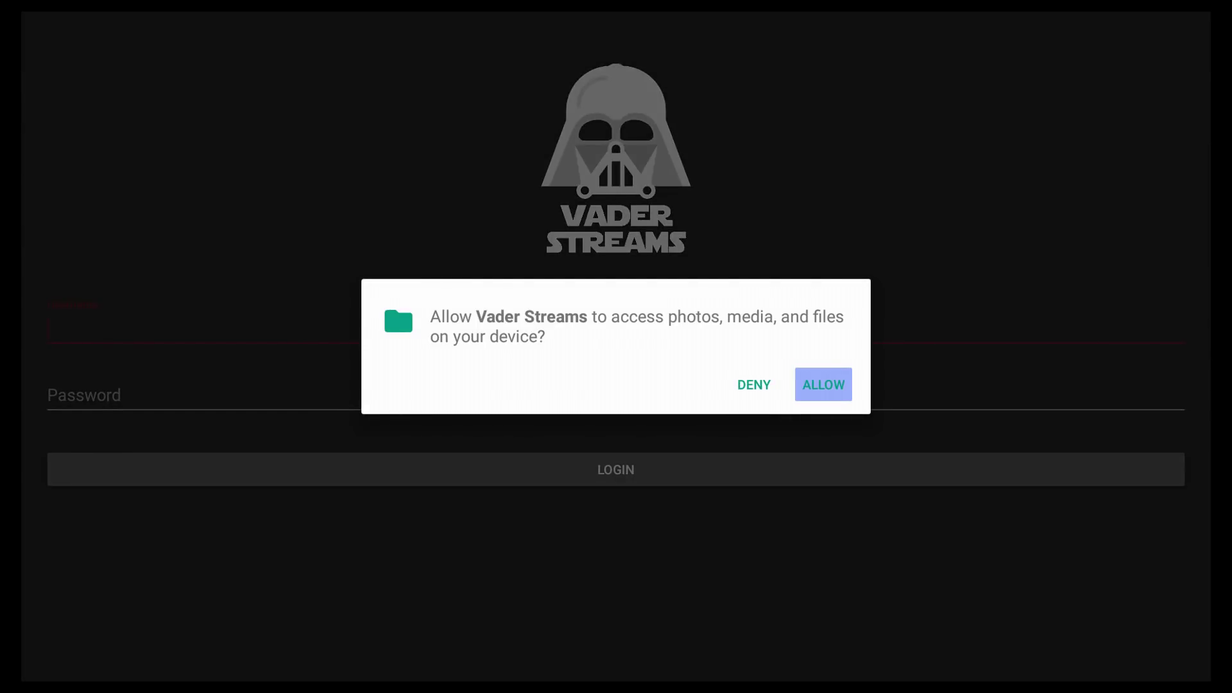
{"action": "key", "text": "Return"}
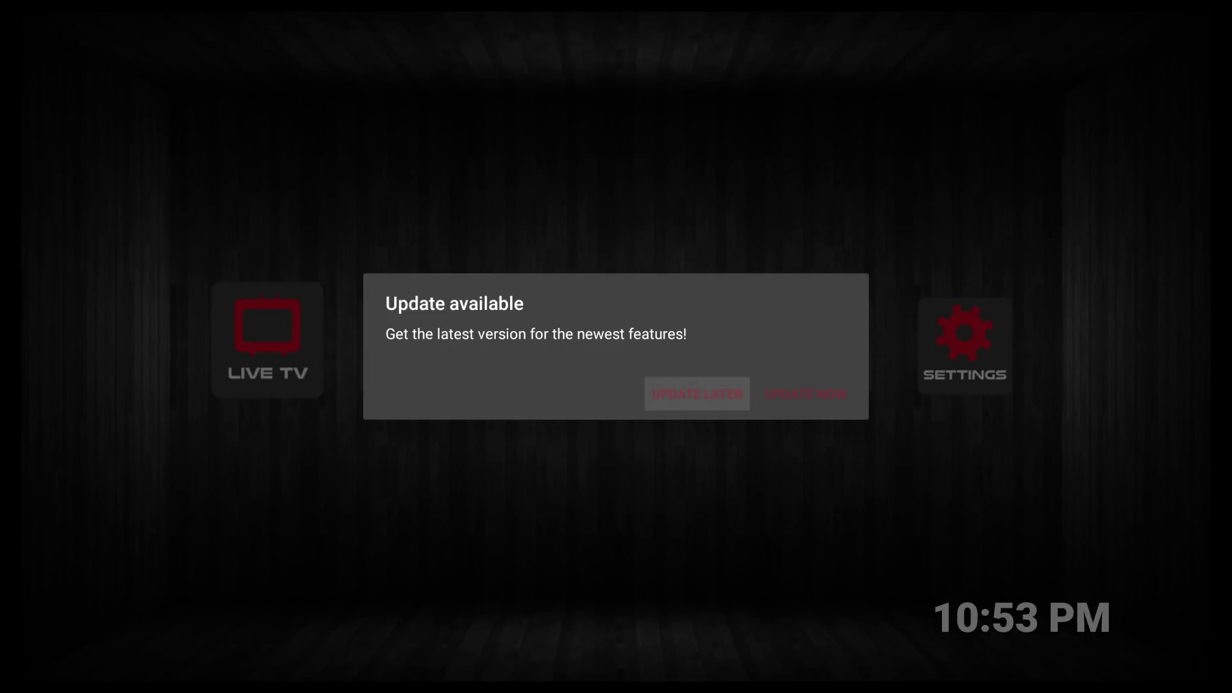
{"action": "key", "text": "Right"}
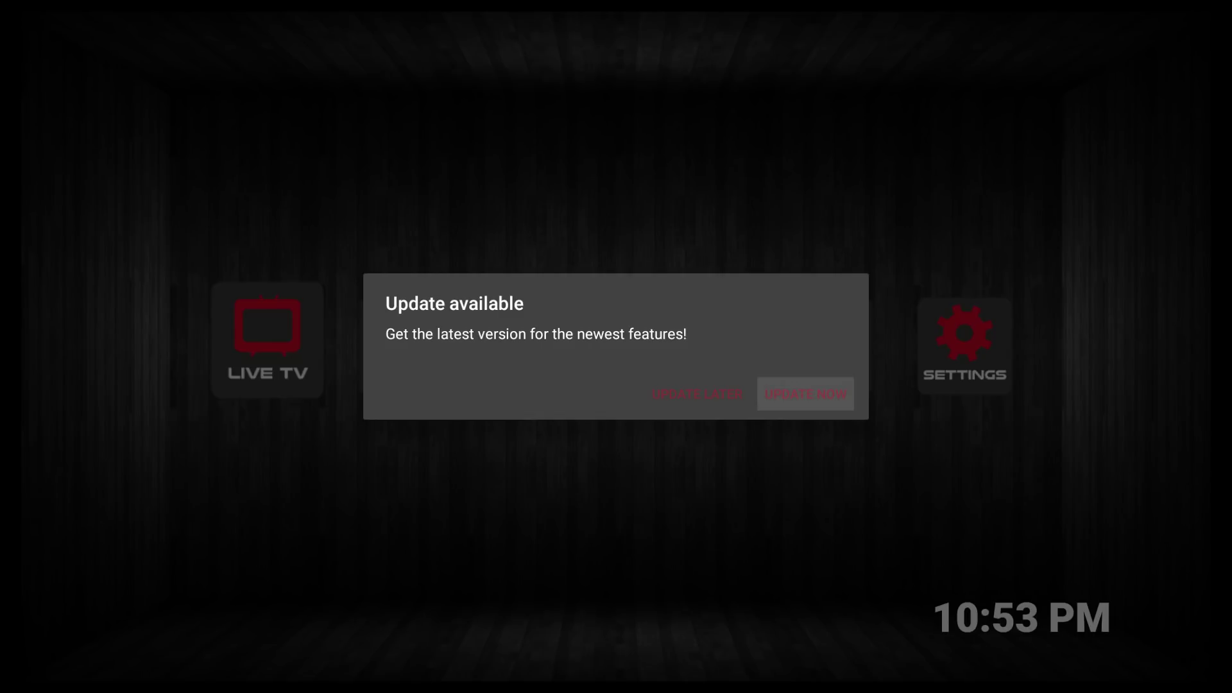
{"action": "key", "text": "Return"}
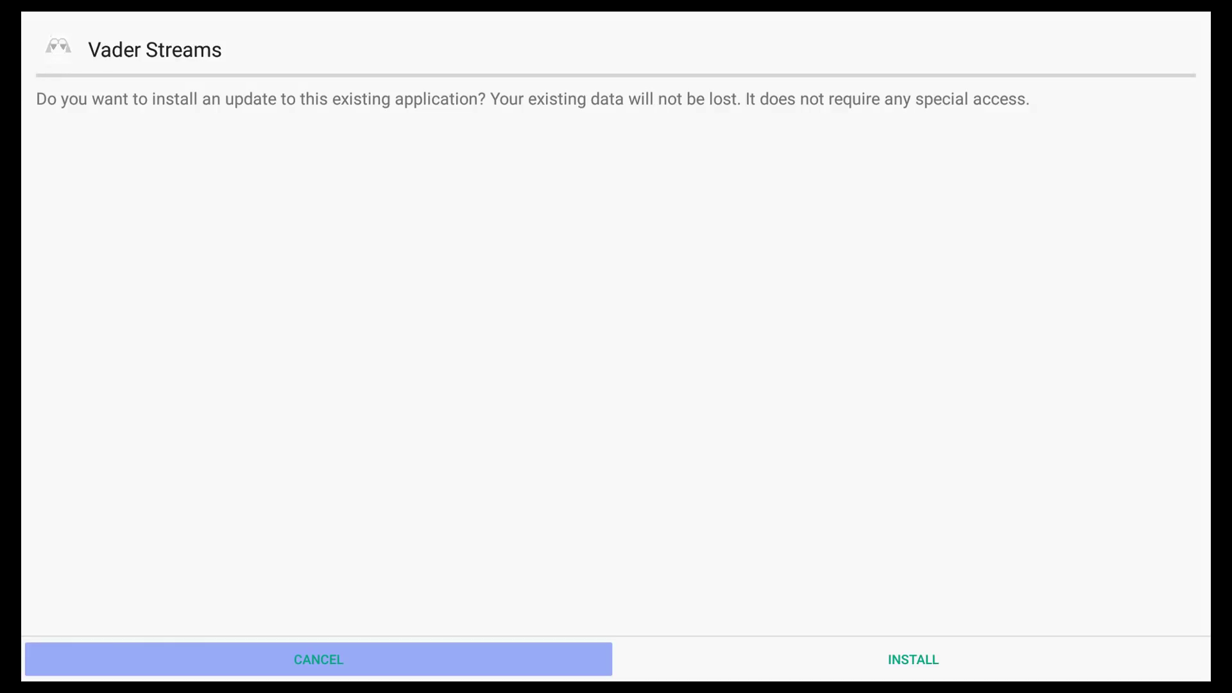
Step: Confirm installing the downloaded Vader Streams update
{"action": "key", "text": "Right"}
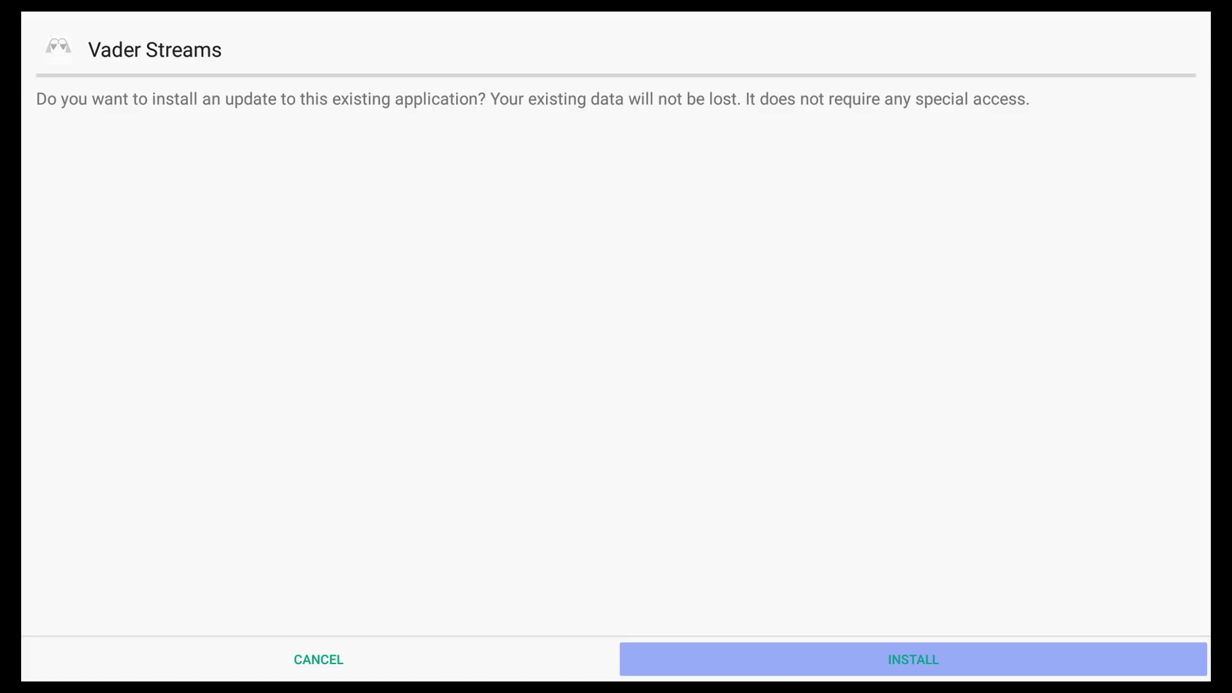
{"action": "key", "text": "Return"}
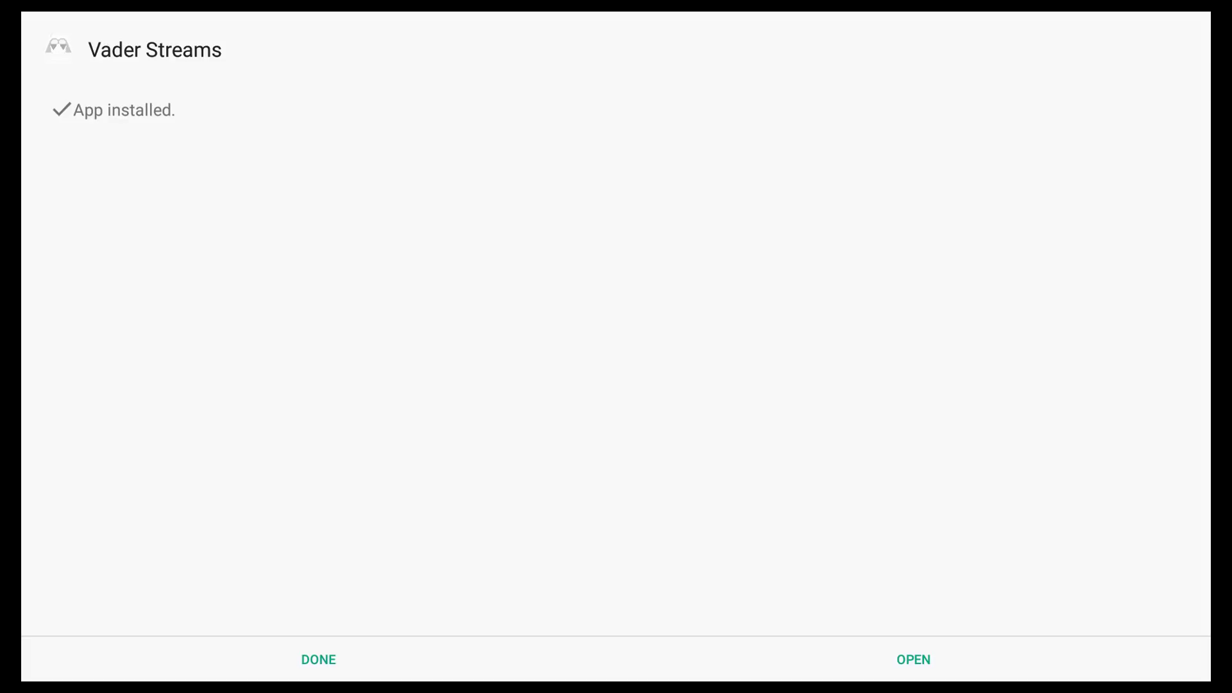
Step: Launch the updated Vader Streams 1.6.47 and open Settings > Enabled Categories
{"action": "key", "text": "Right"}
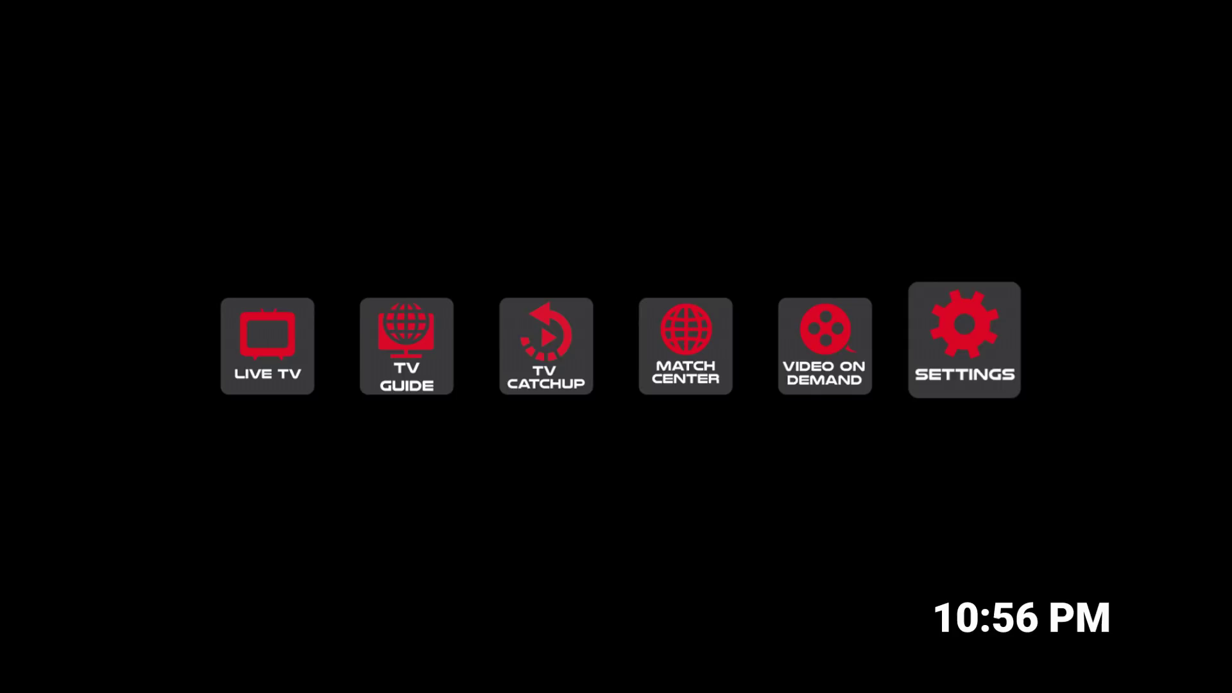
{"action": "key", "text": "Return"}
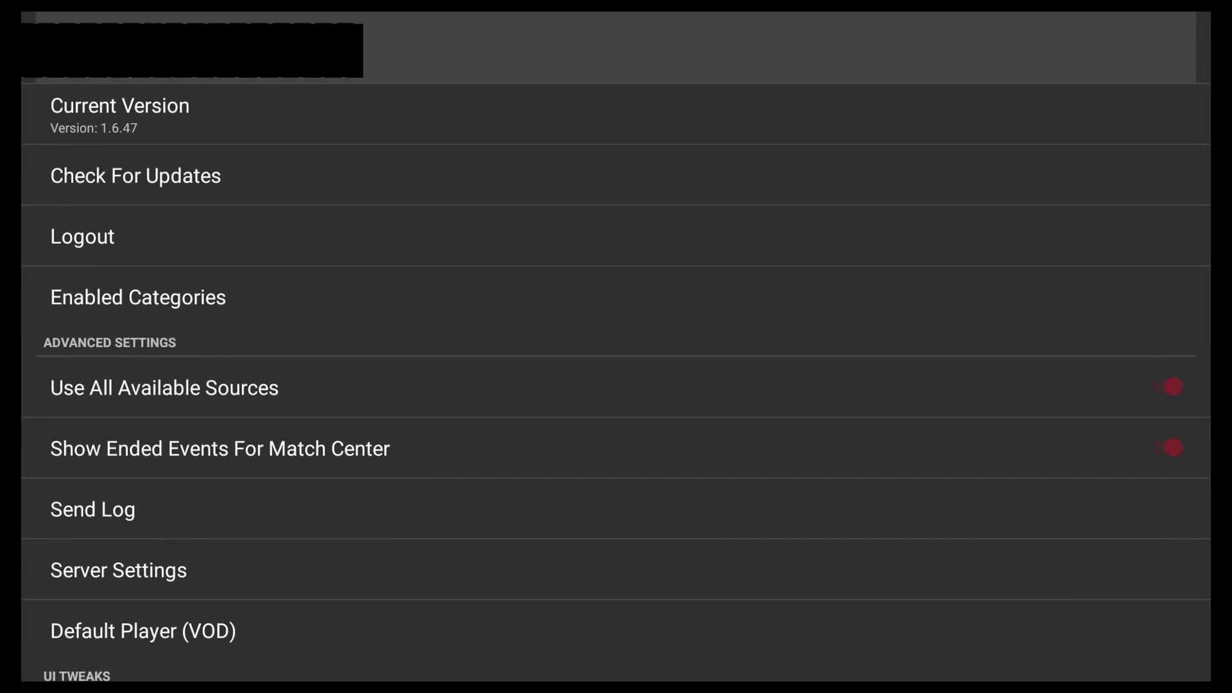
{"action": "key", "text": "Down"}
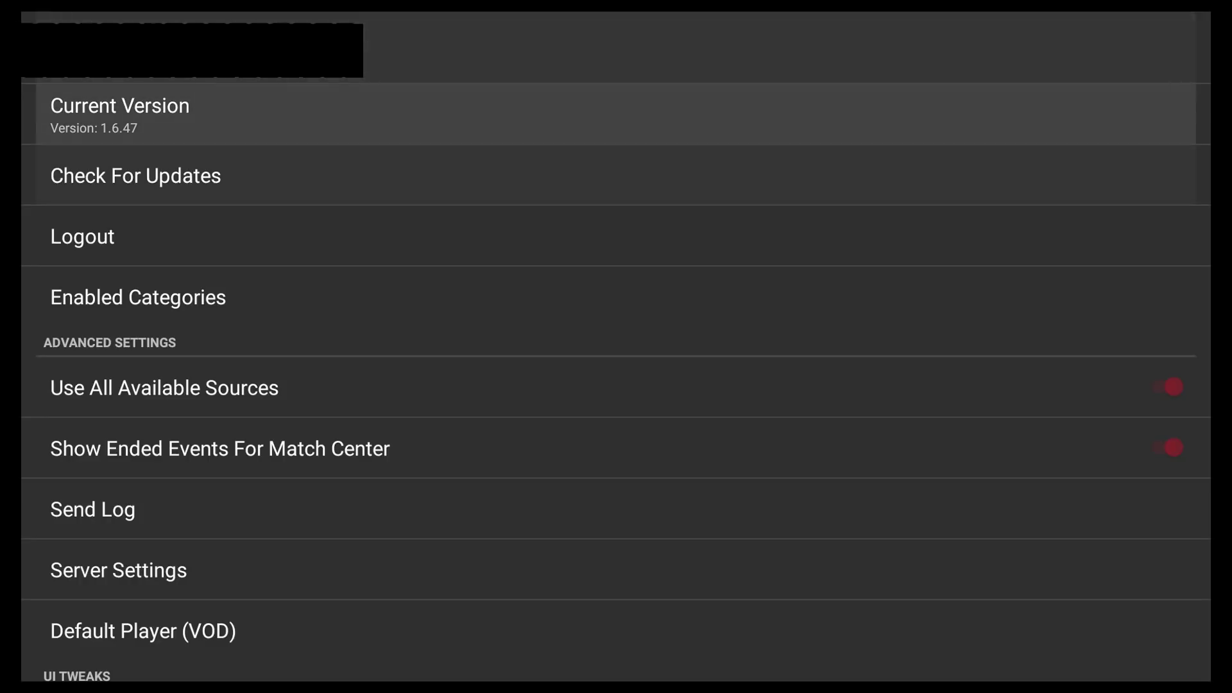
{"action": "key", "text": "Down"}
{"action": "key", "text": "Down"}
{"action": "key", "text": "Down"}
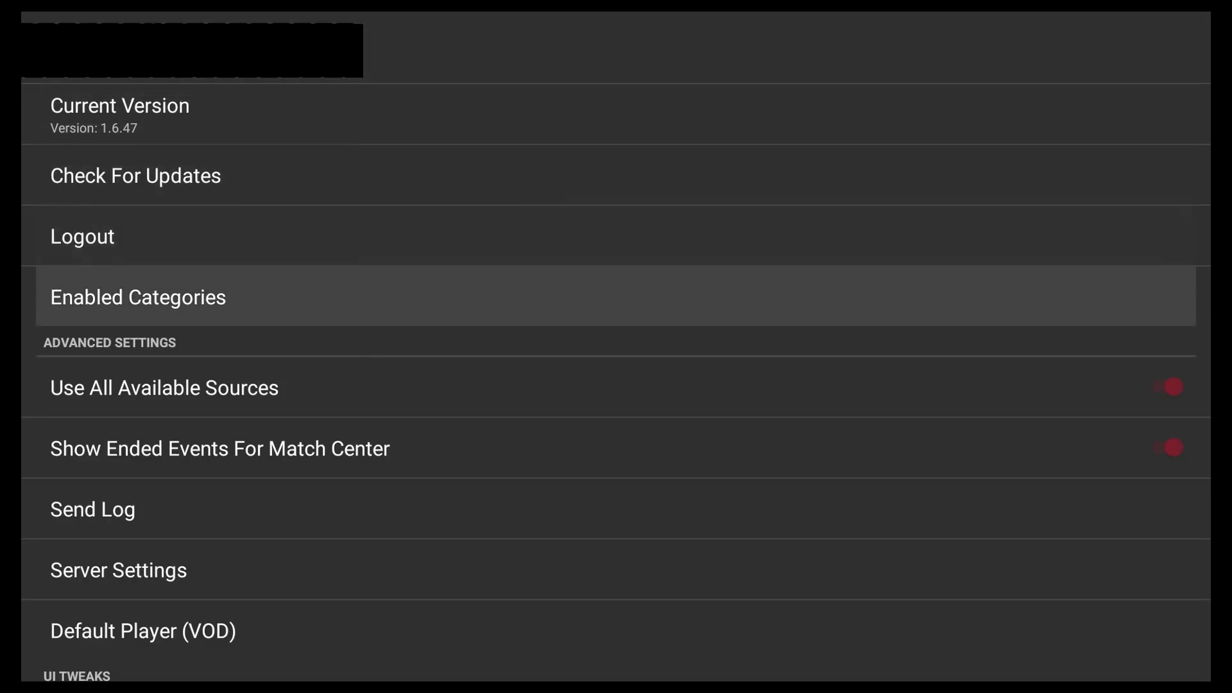
{"action": "key", "text": "Return"}
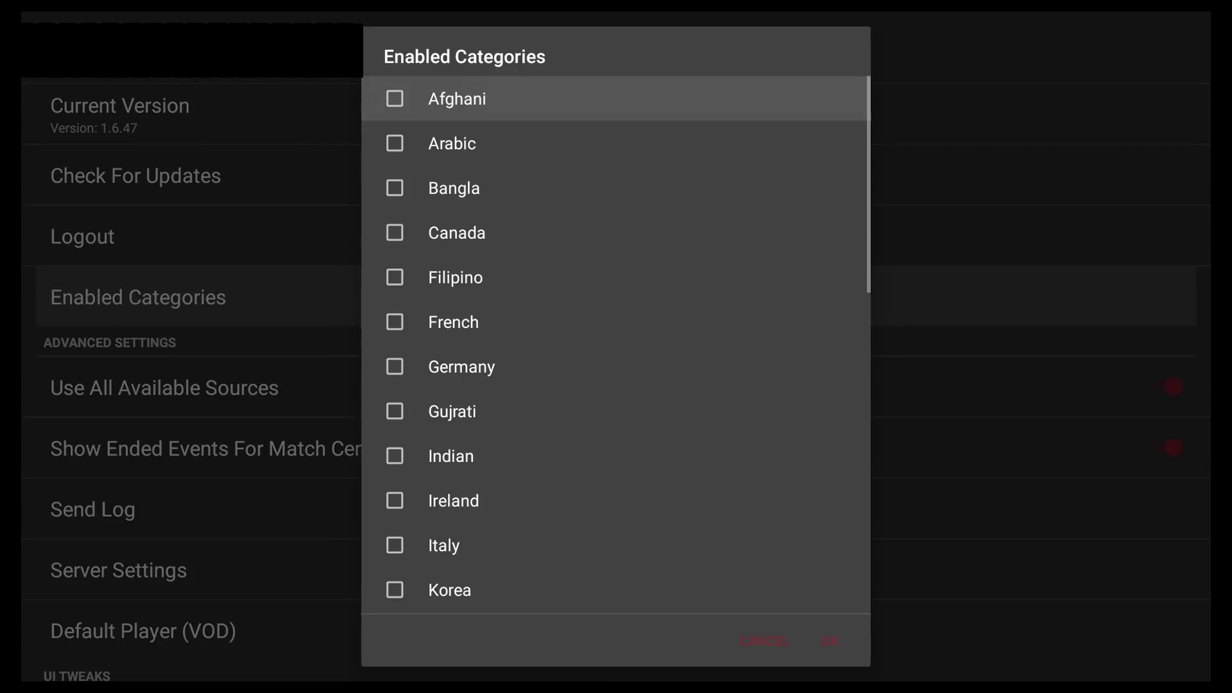
Step: Scroll through the category list and tick United States
{"action": "key", "text": "Down"}
{"action": "key", "text": "Down"}
{"action": "key", "text": "Down"}
{"action": "key", "text": "Down"}
{"action": "key", "text": "Down"}
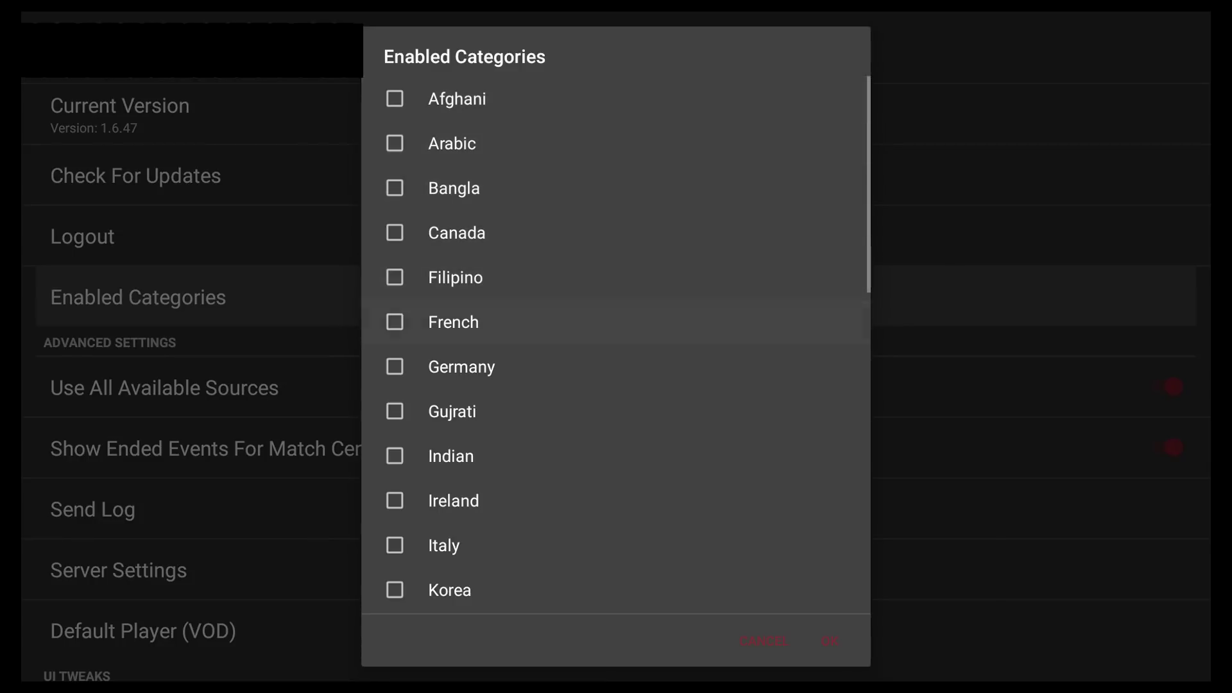
{"action": "key", "text": "Down"}
{"action": "key", "text": "Down"}
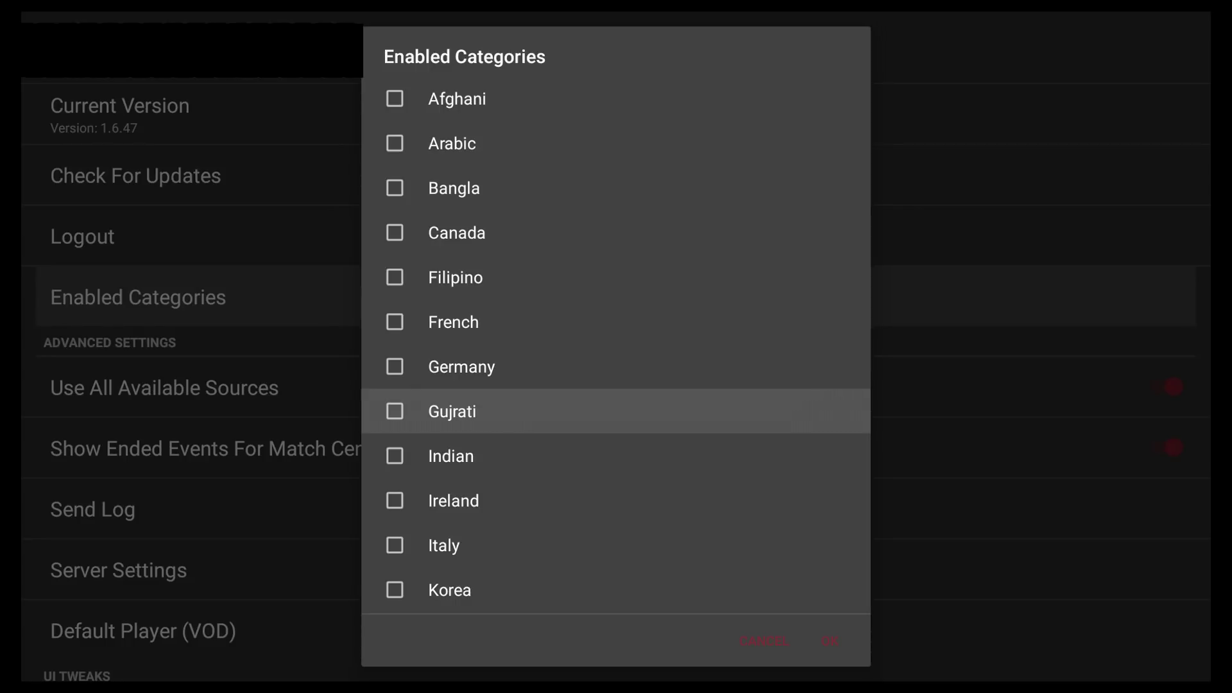
{"action": "key", "text": "Down"}
{"action": "key", "text": "Down"}
{"action": "key", "text": "Down"}
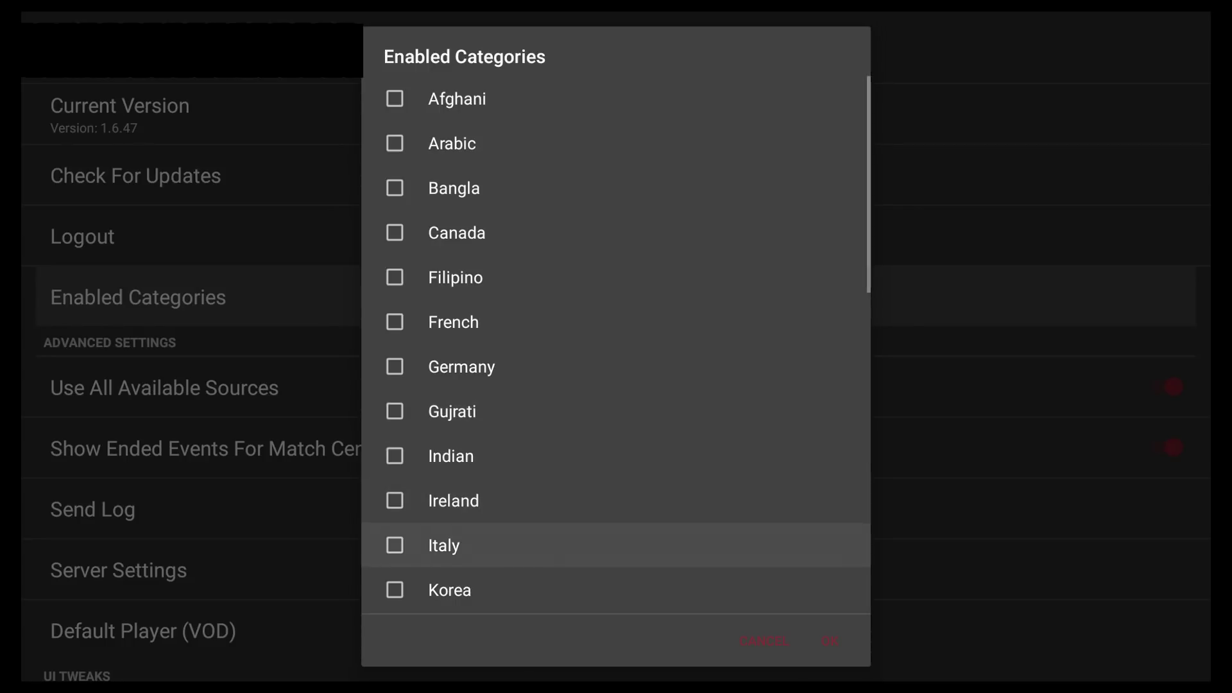
{"action": "key", "text": "Down"}
{"action": "key", "text": "Down"}
{"action": "key", "text": "Down"}
{"action": "key", "text": "Down"}
{"action": "key", "text": "Down"}
{"action": "key", "text": "Down"}
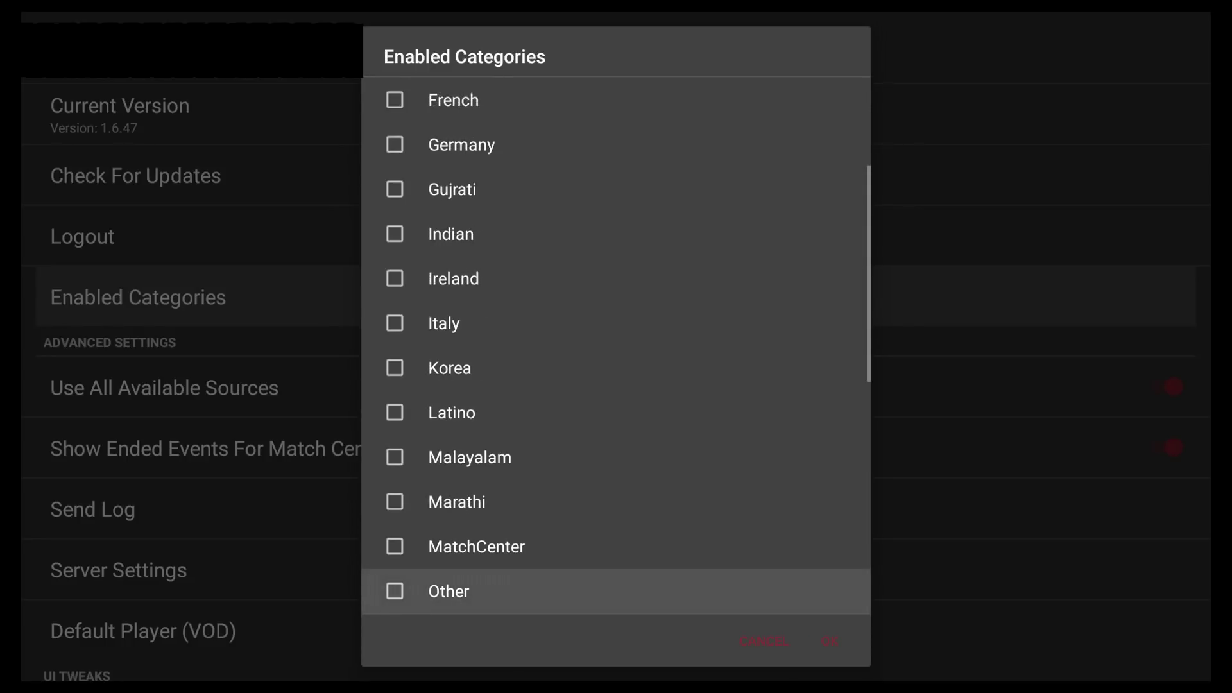
{"action": "key", "text": "Down"}
{"action": "key", "text": "Down"}
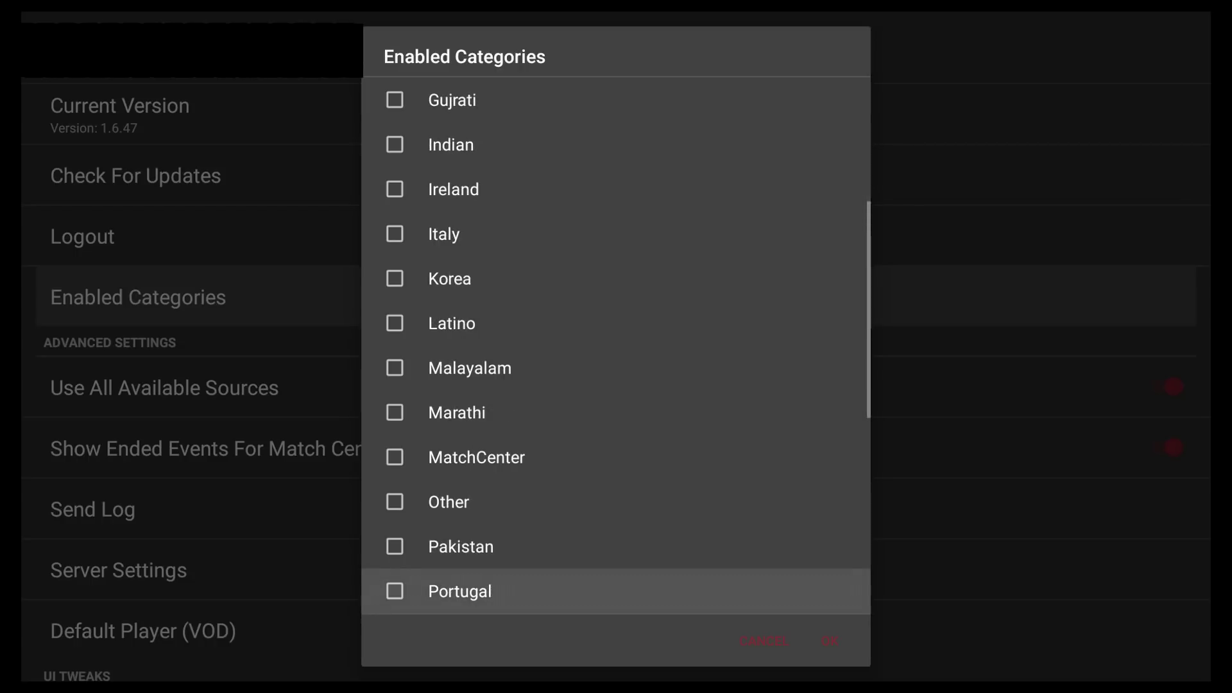
{"action": "key", "text": "Down"}
{"action": "key", "text": "Down"}
{"action": "key", "text": "Down"}
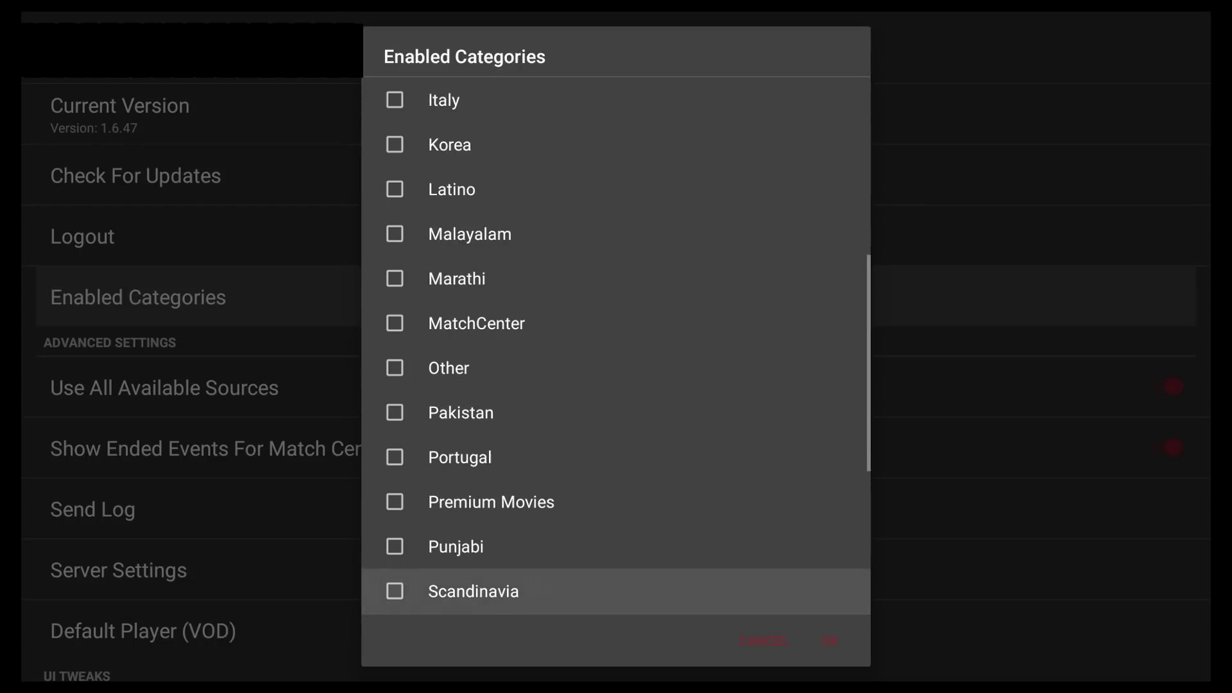
{"action": "key", "text": "Down"}
{"action": "key", "text": "Down"}
{"action": "key", "text": "Down"}
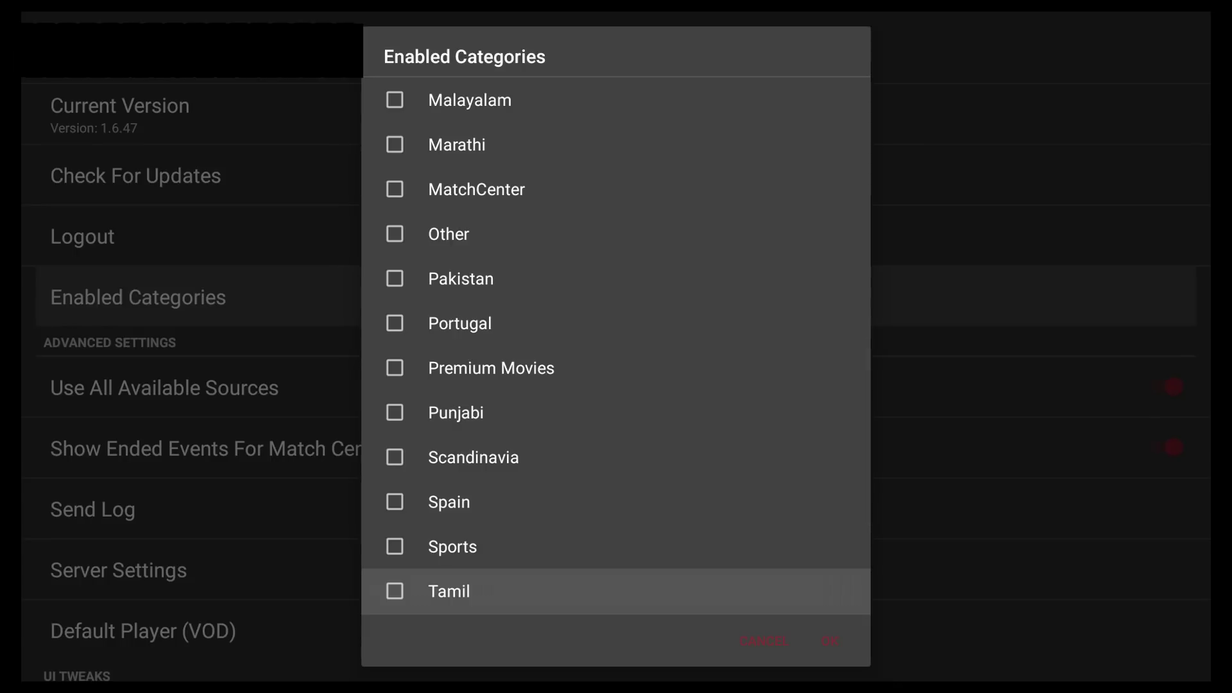
{"action": "key", "text": "Down"}
{"action": "key", "text": "Down"}
{"action": "key", "text": "Down"}
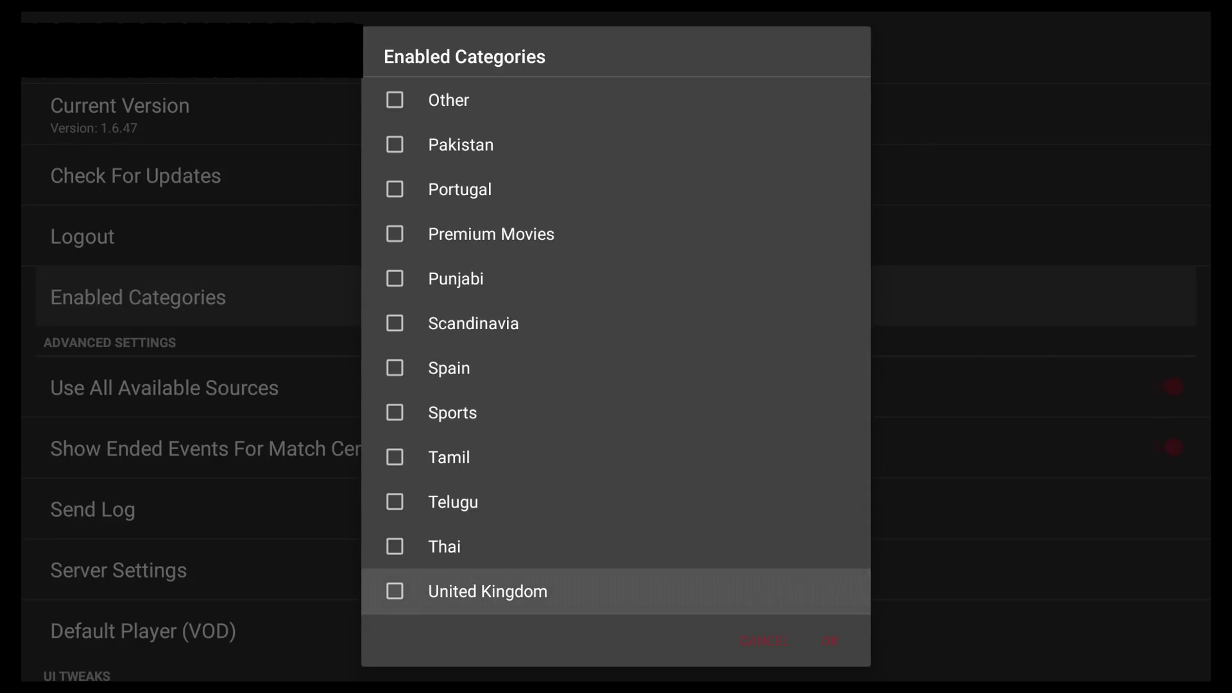
{"action": "key", "text": "Down"}
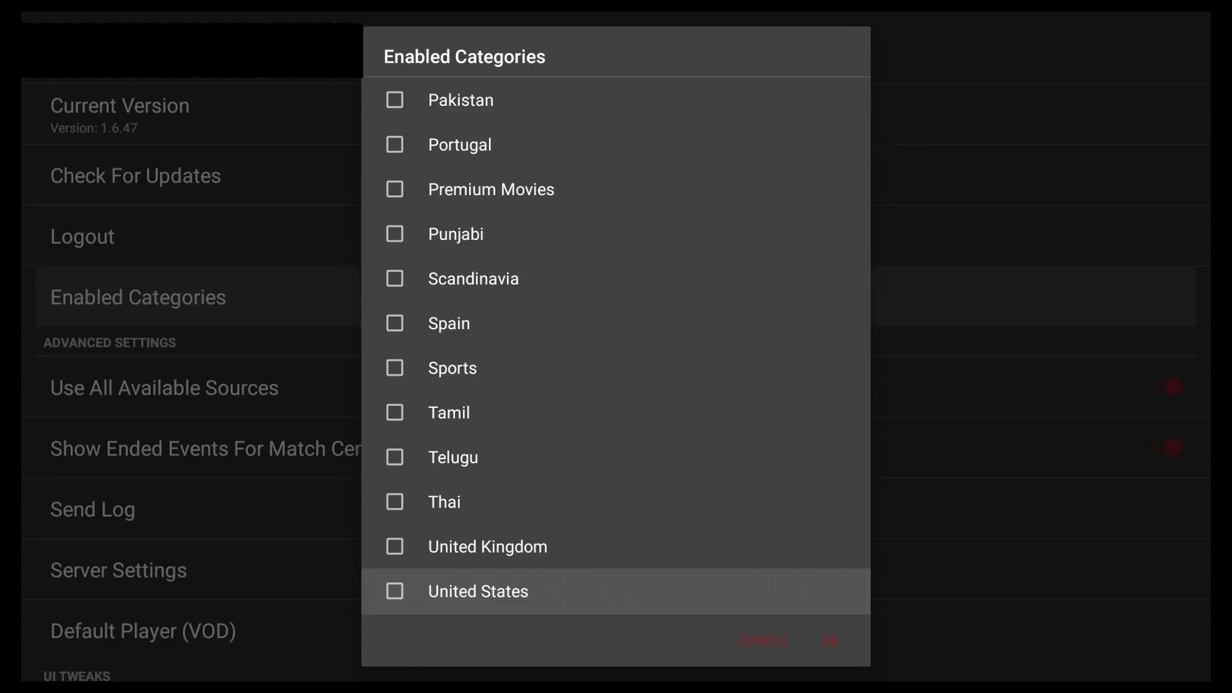
{"action": "key", "text": "Down"}
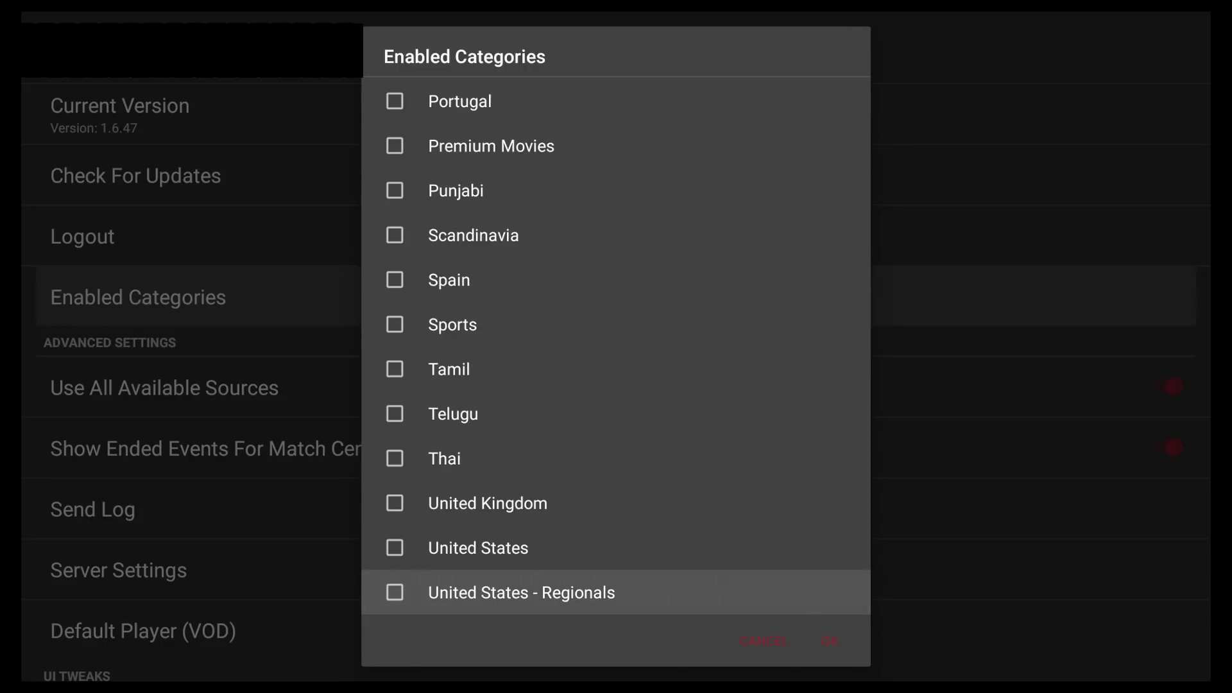
{"action": "key", "text": "Down"}
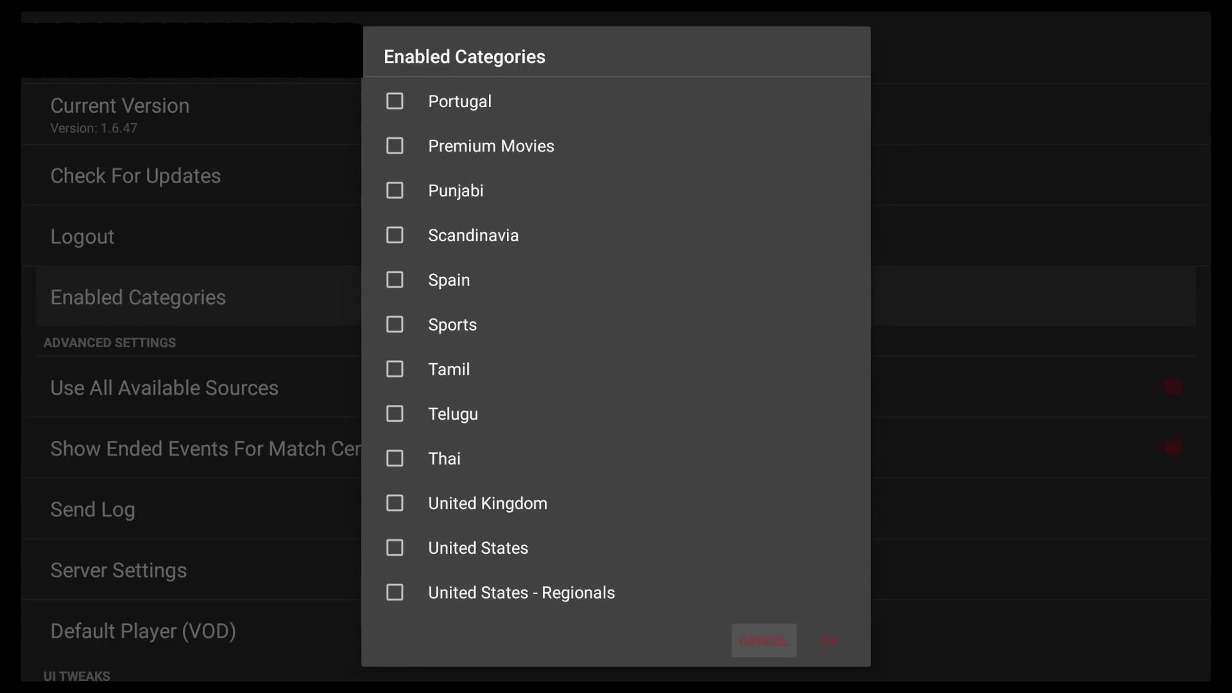
{"action": "key", "text": "Up"}
{"action": "key", "text": "Up"}
{"action": "key", "text": "Up"}
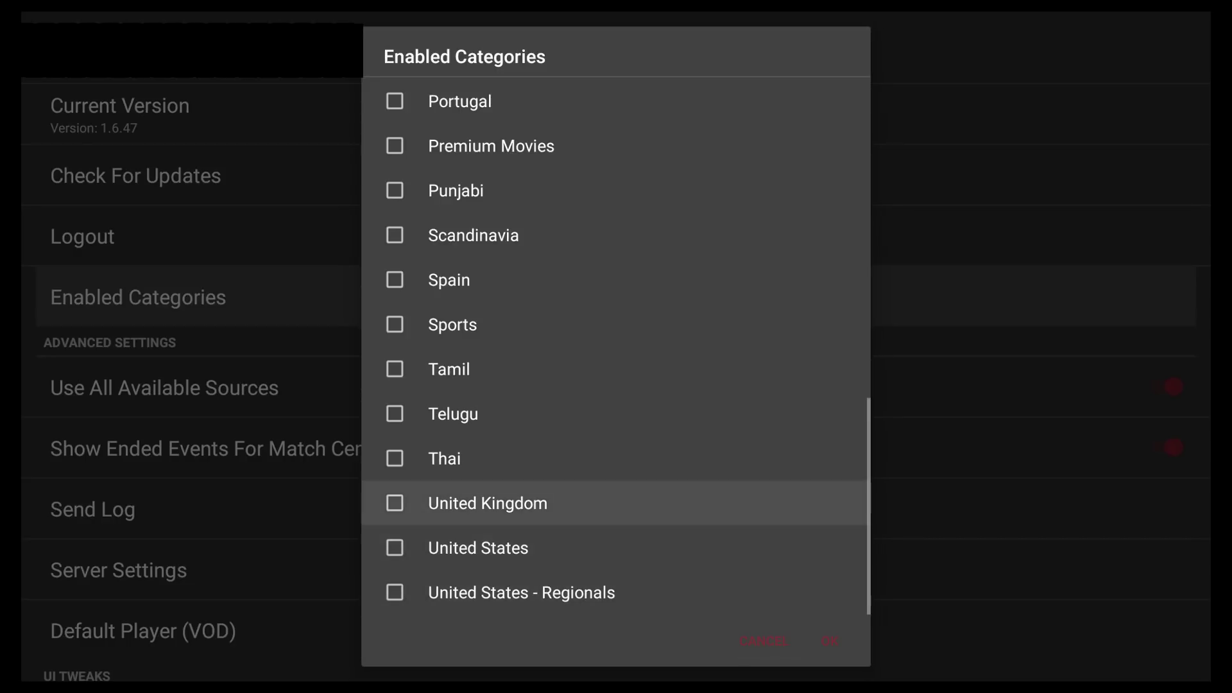
{"action": "key", "text": "Up"}
{"action": "key", "text": "Down"}
{"action": "key", "text": "Down"}
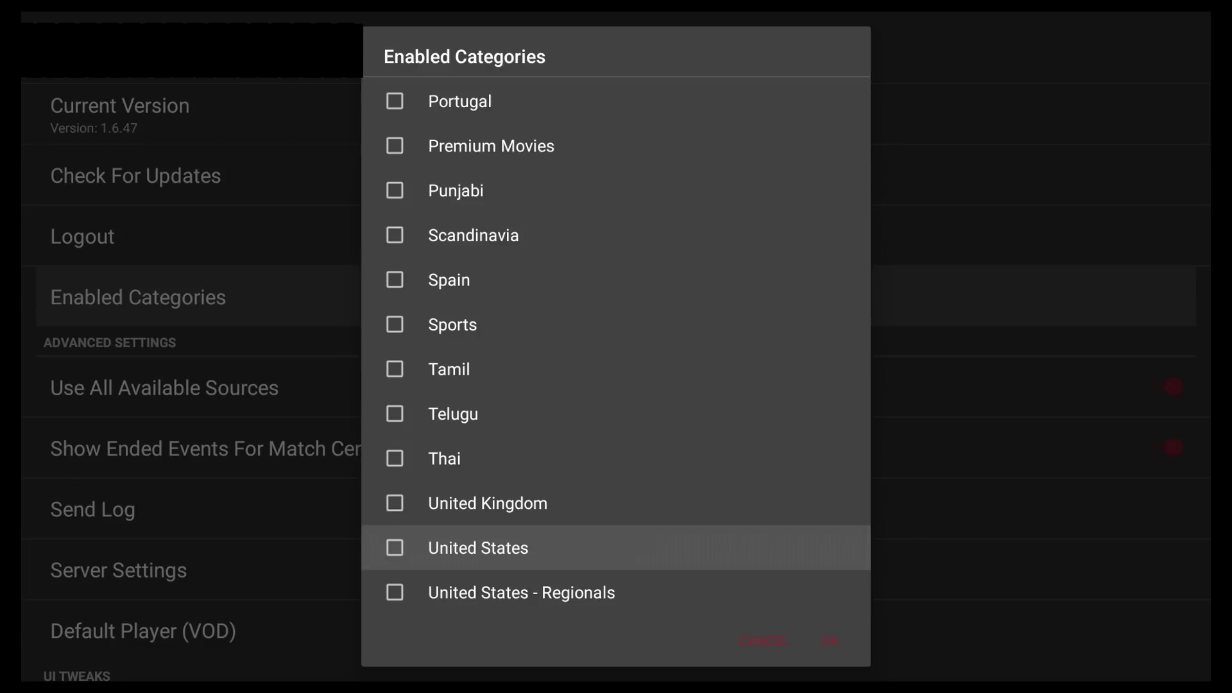
{"action": "key", "text": "Return"}
Step: Tick the United Kingdom and United States - Regionals categories
{"action": "key", "text": "Up"}
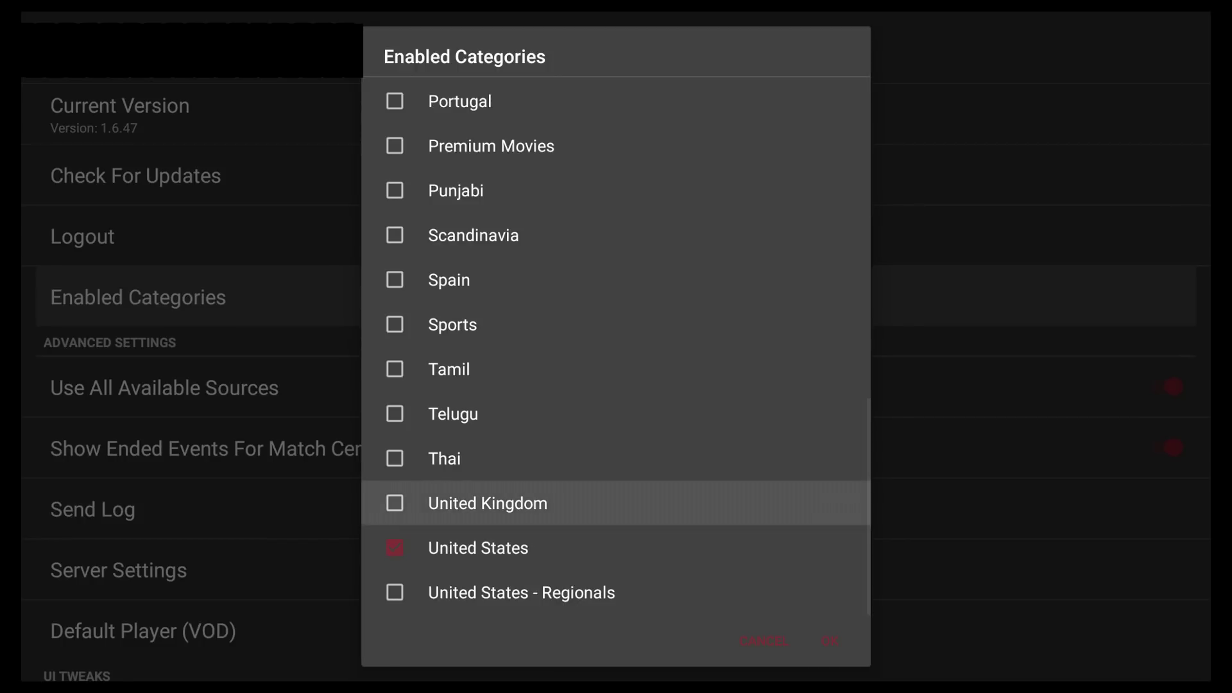
{"action": "key", "text": "Return"}
{"action": "key", "text": "Up"}
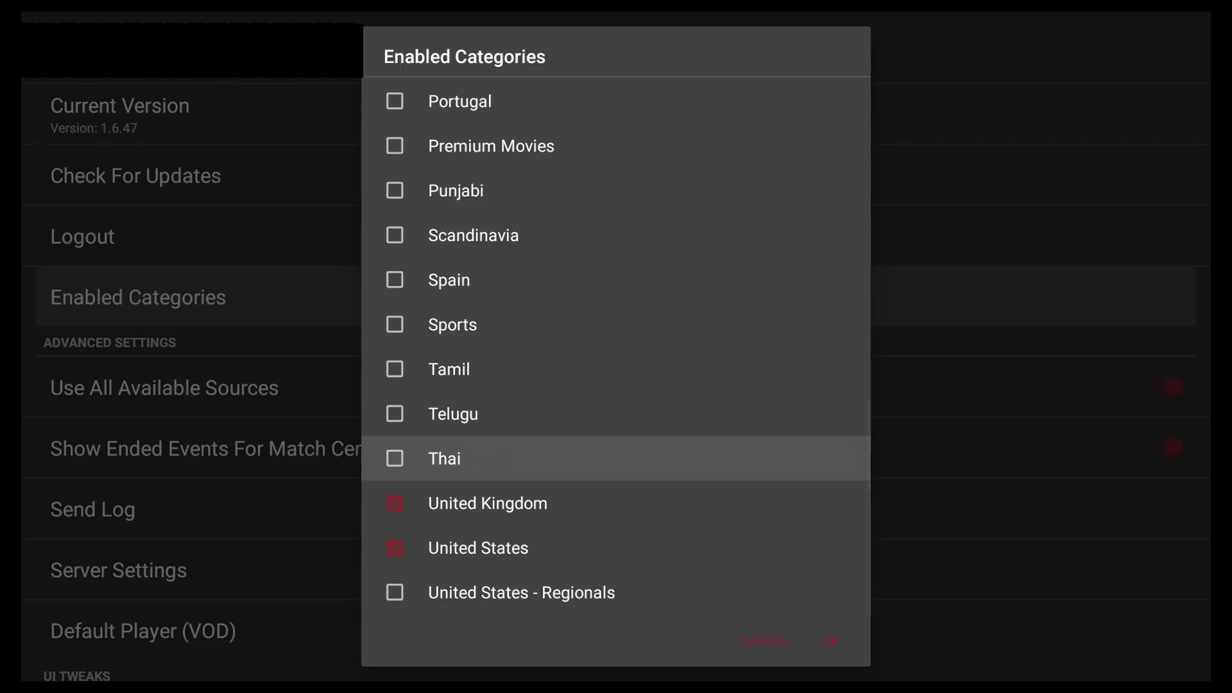
{"action": "key", "text": "Down"}
{"action": "key", "text": "Down"}
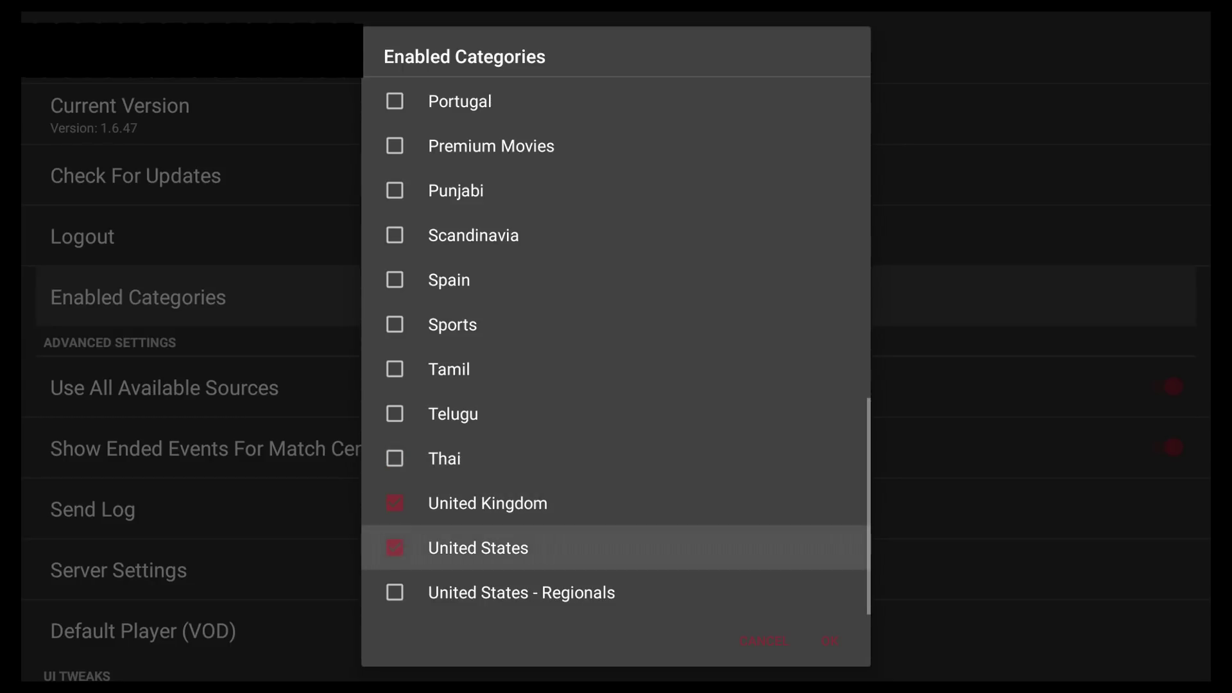
{"action": "key", "text": "Down"}
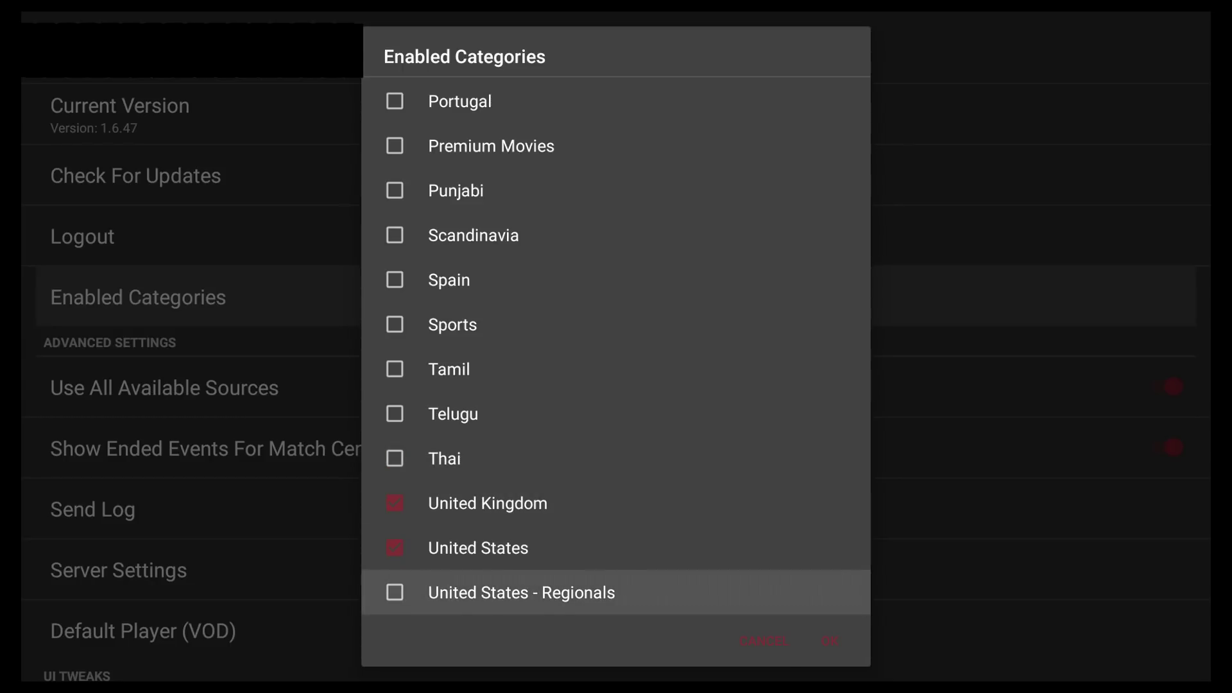
{"action": "key", "text": "Return"}
Step: Tick Sports and review the checked categories in the list
{"action": "key", "text": "Up"}
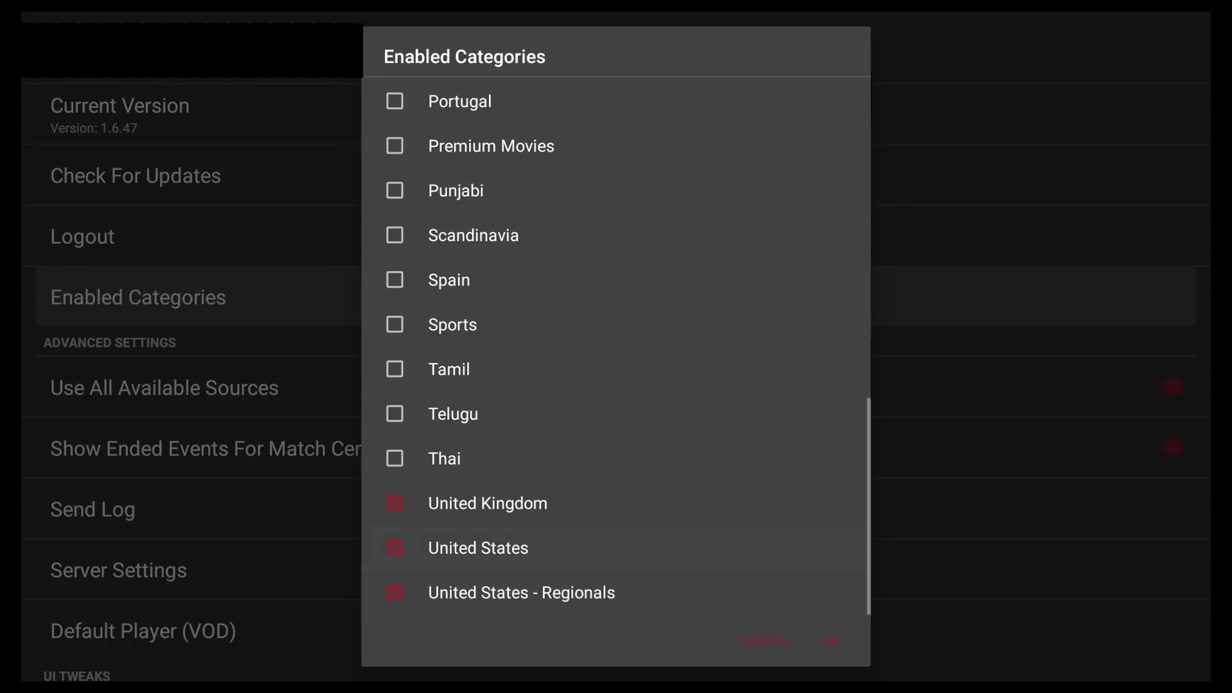
{"action": "key", "text": "Up"}
{"action": "key", "text": "Up"}
{"action": "key", "text": "Up"}
{"action": "key", "text": "Up"}
{"action": "key", "text": "Up"}
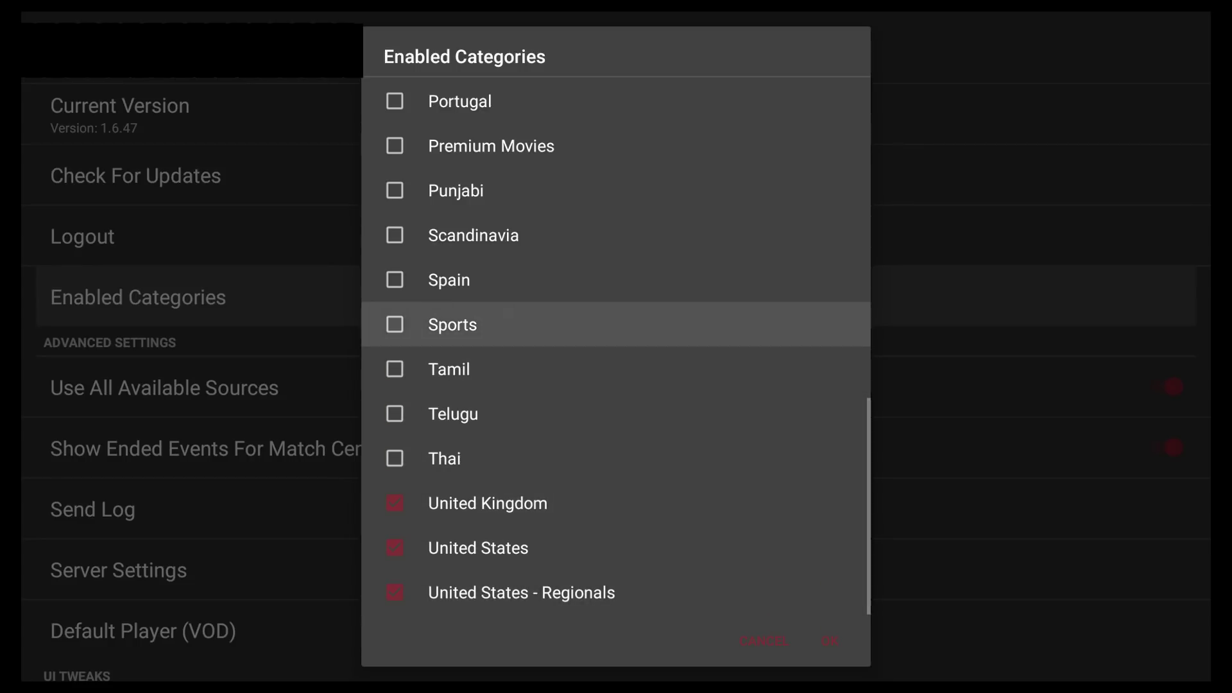
{"action": "key", "text": "Up"}
{"action": "key", "text": "Up"}
{"action": "key", "text": "Up"}
{"action": "key", "text": "Up"}
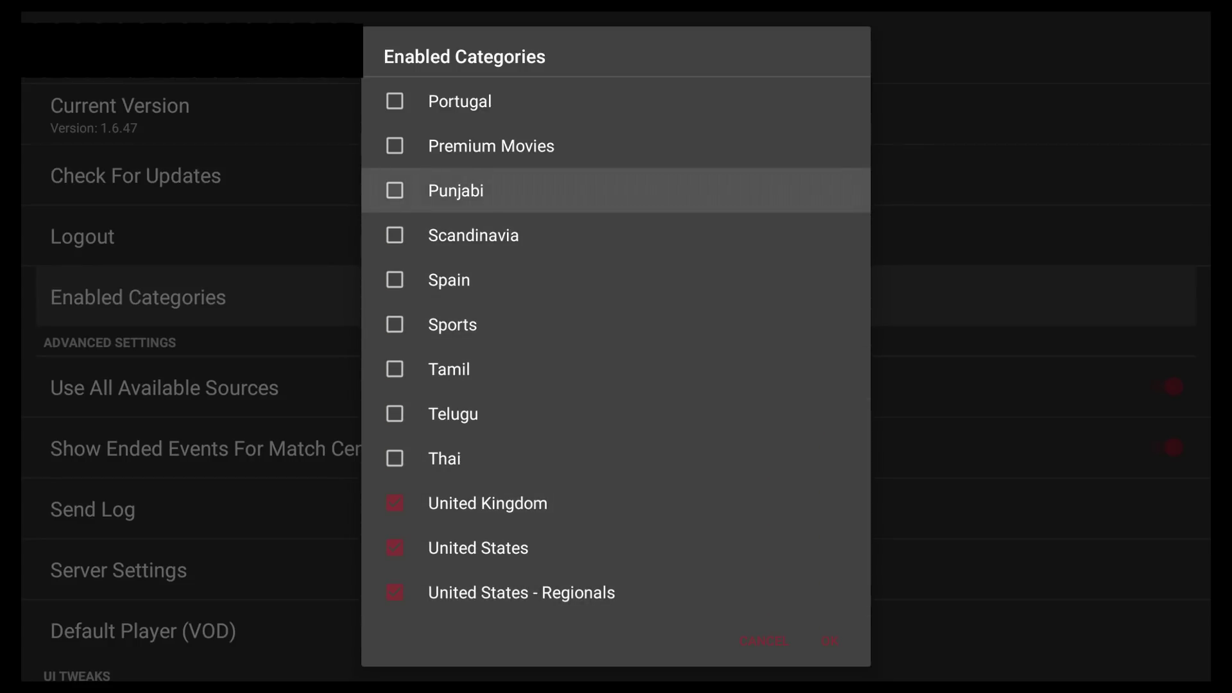
{"action": "key", "text": "Down"}
{"action": "key", "text": "Down"}
{"action": "key", "text": "Down"}
{"action": "key", "text": "Return"}
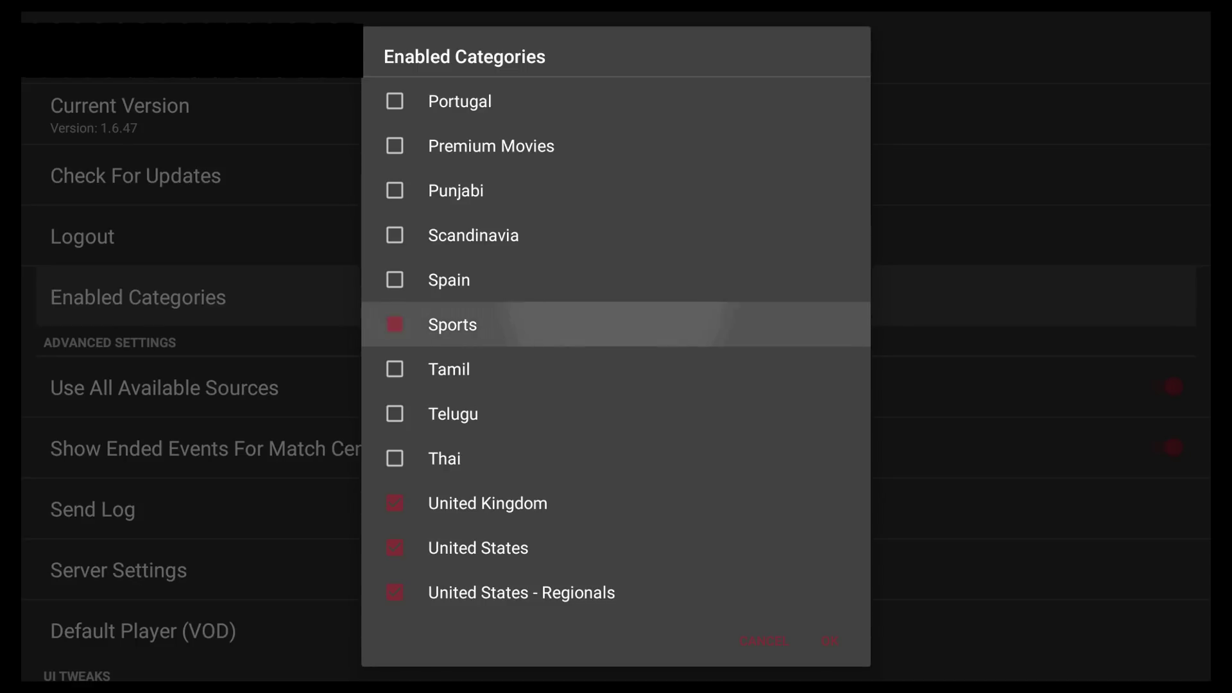
{"action": "key", "text": "Up"}
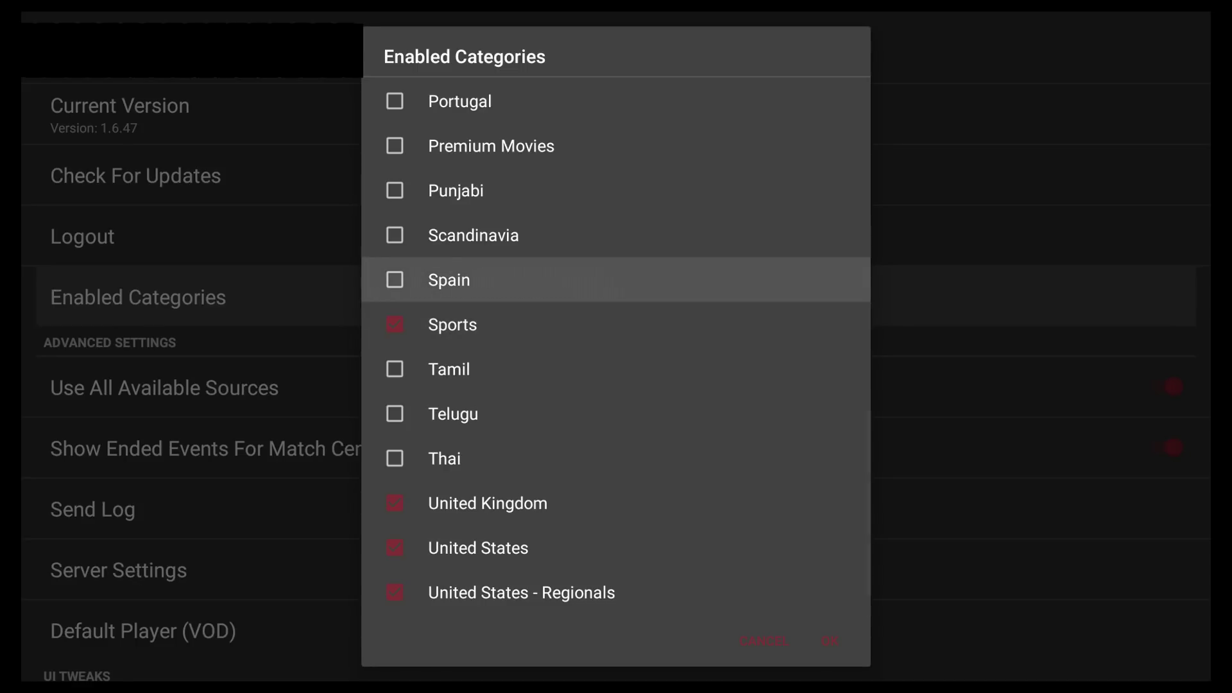
{"action": "key", "text": "Down"}
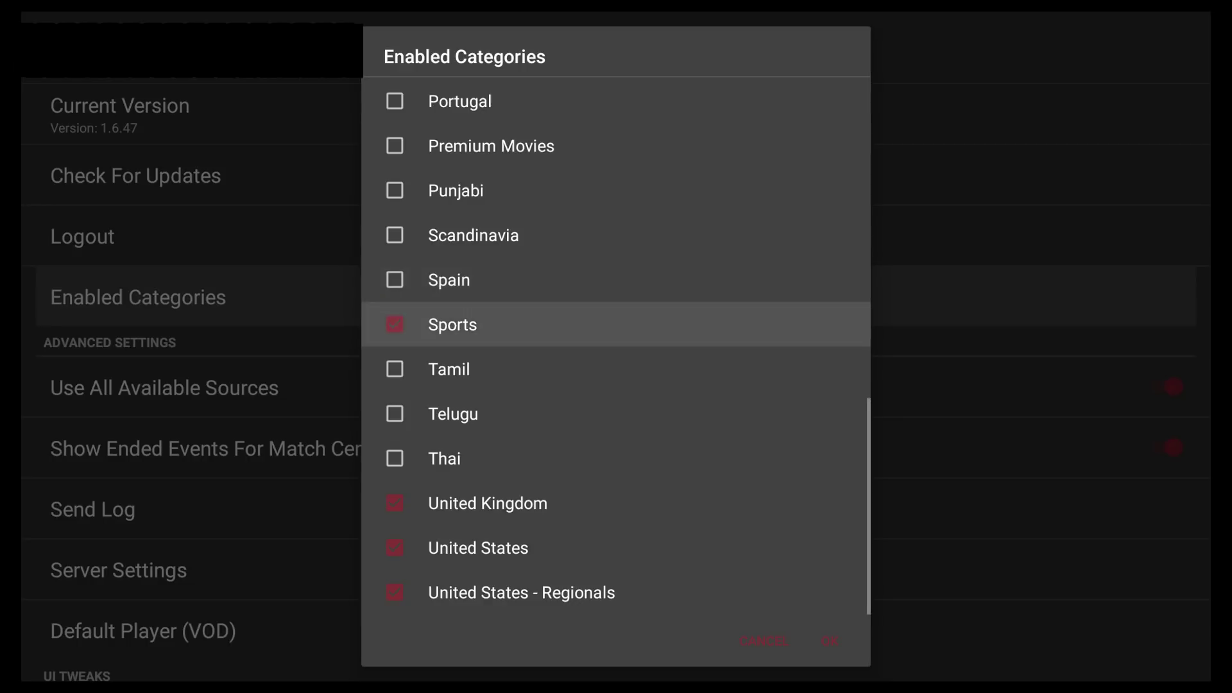
{"action": "key", "text": "Down"}
{"action": "key", "text": "Down"}
{"action": "key", "text": "Down"}
{"action": "key", "text": "Down"}
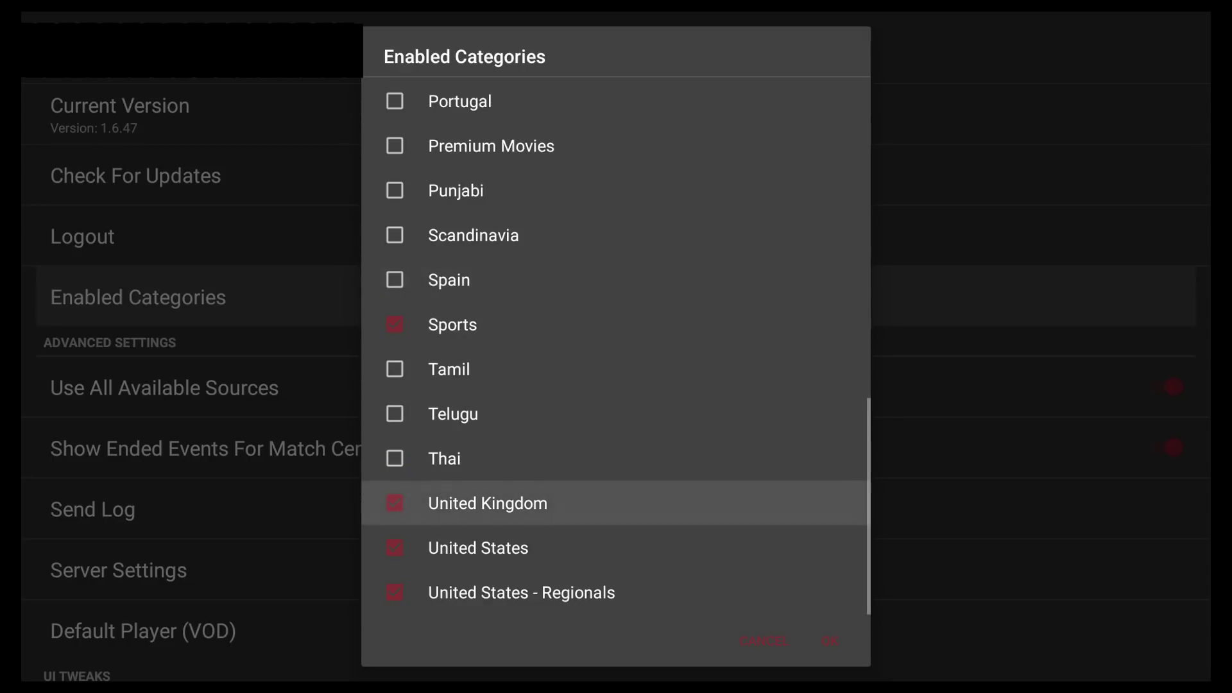
{"action": "key", "text": "Down"}
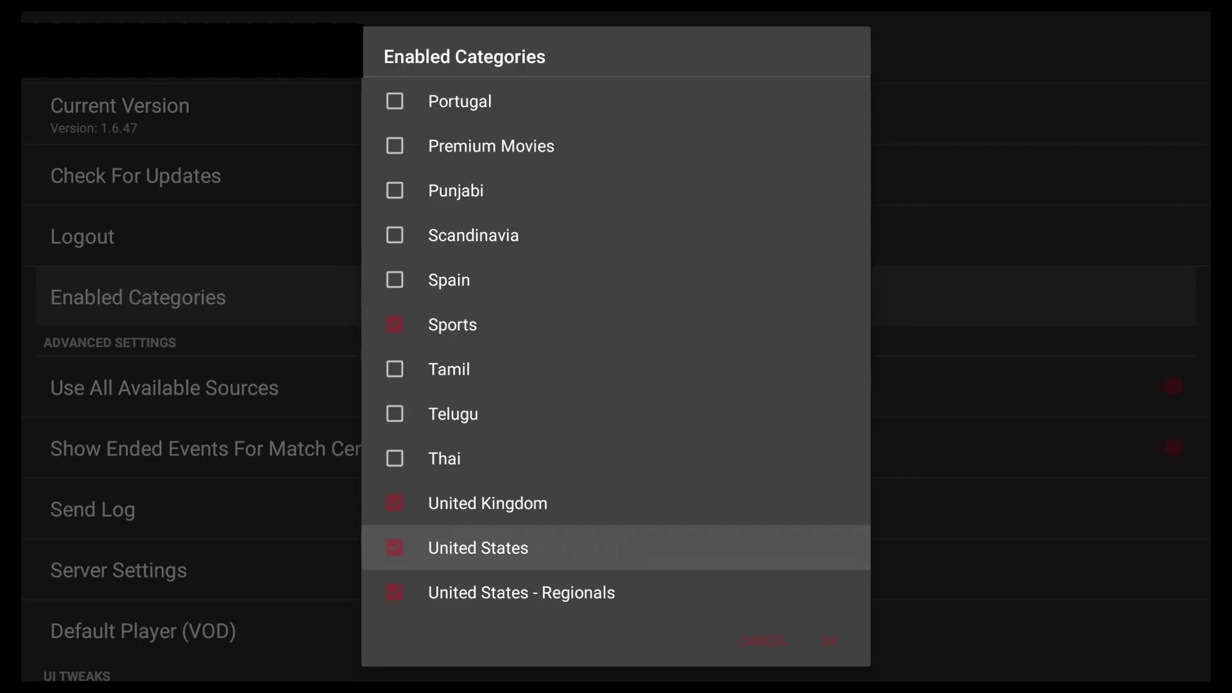
{"action": "key", "text": "Up"}
{"action": "key", "text": "Up"}
{"action": "key", "text": "Up"}
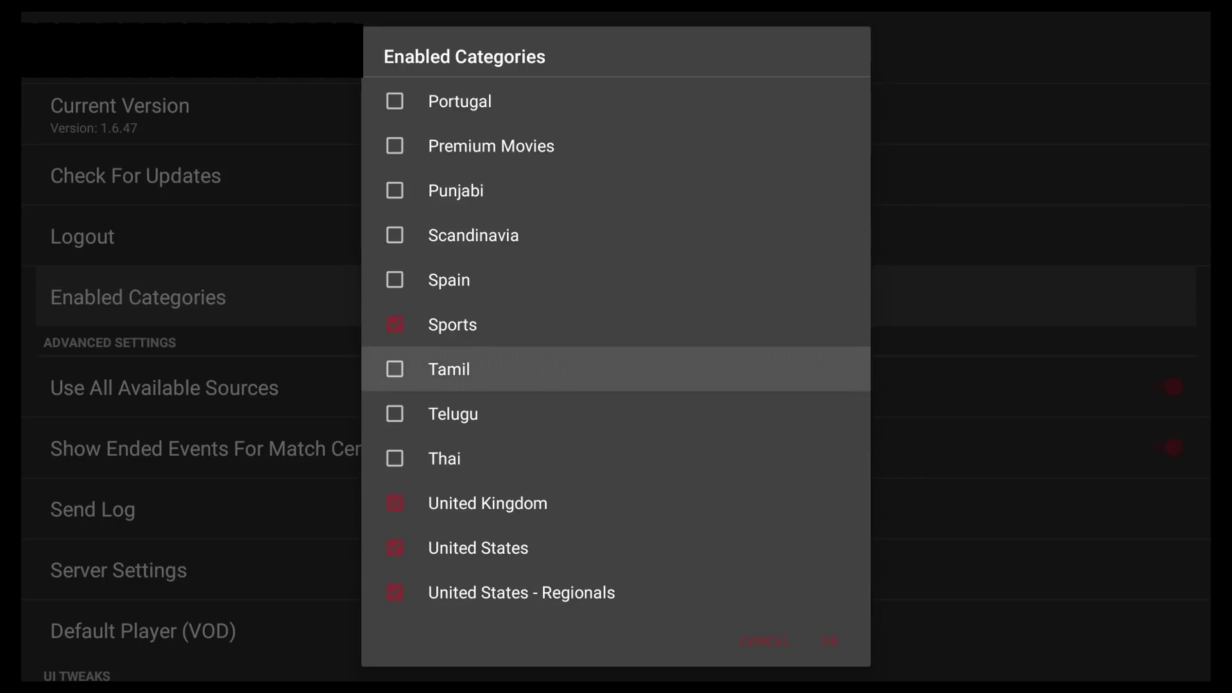
{"action": "key", "text": "Up"}
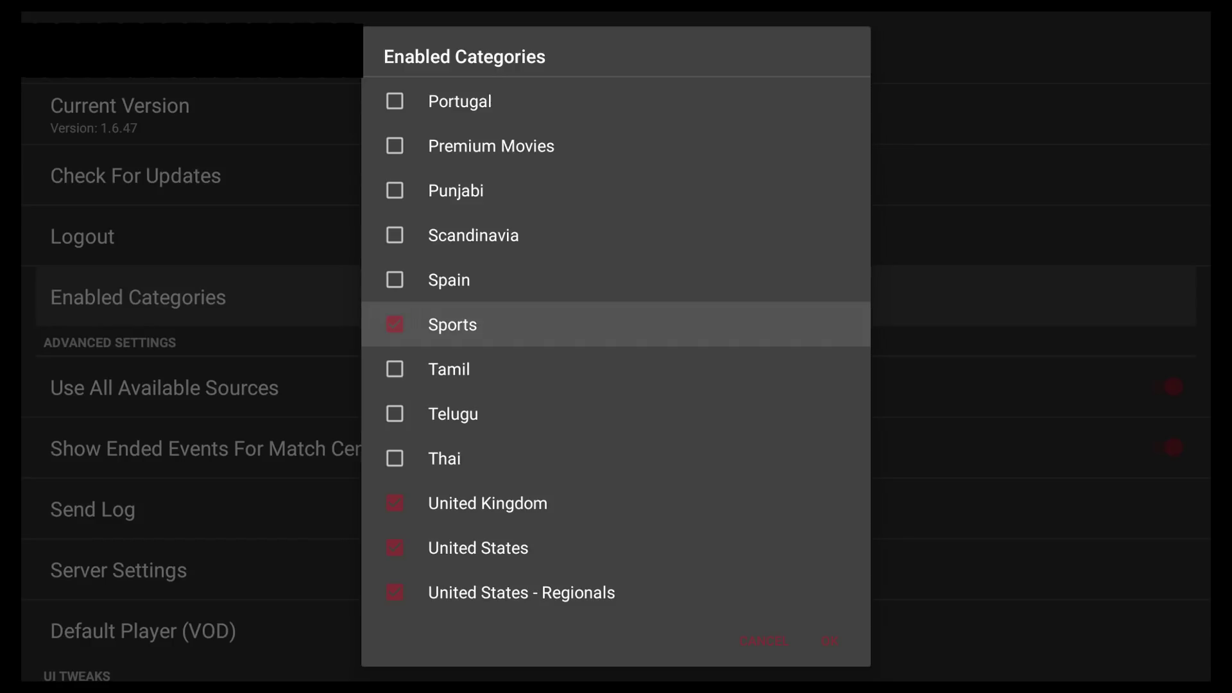
Step: Enable the Other and MatchCenter categories
{"action": "key", "text": "Up"}
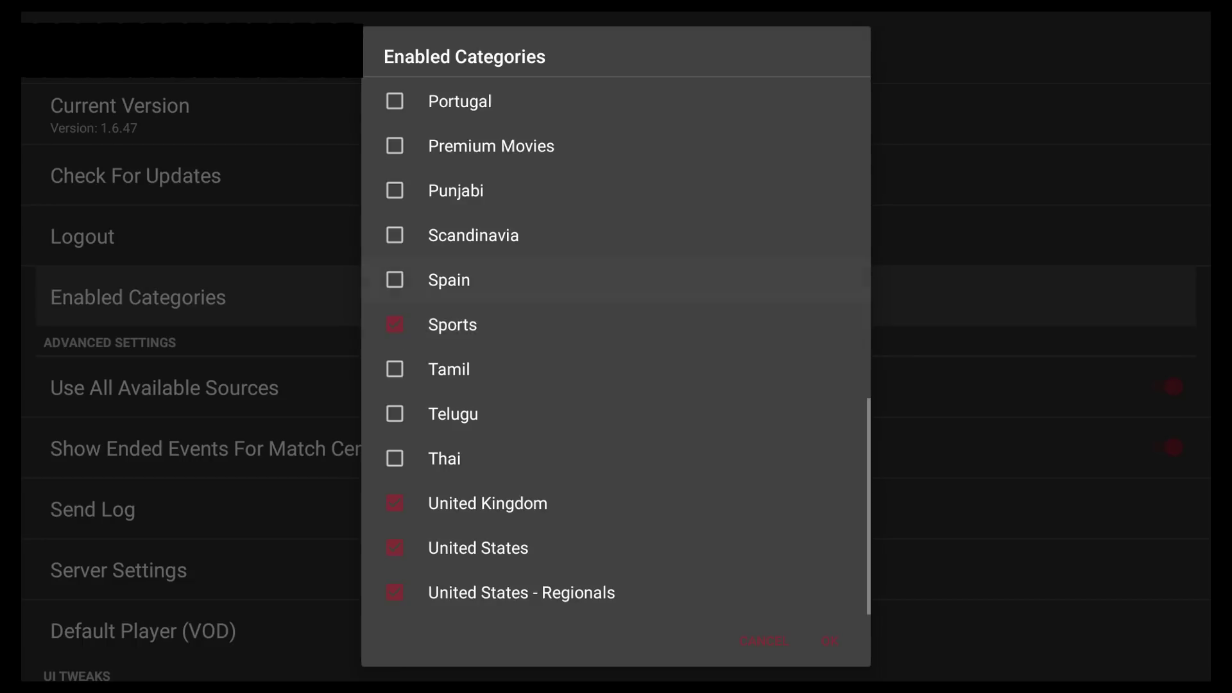
{"action": "key", "text": "Up"}
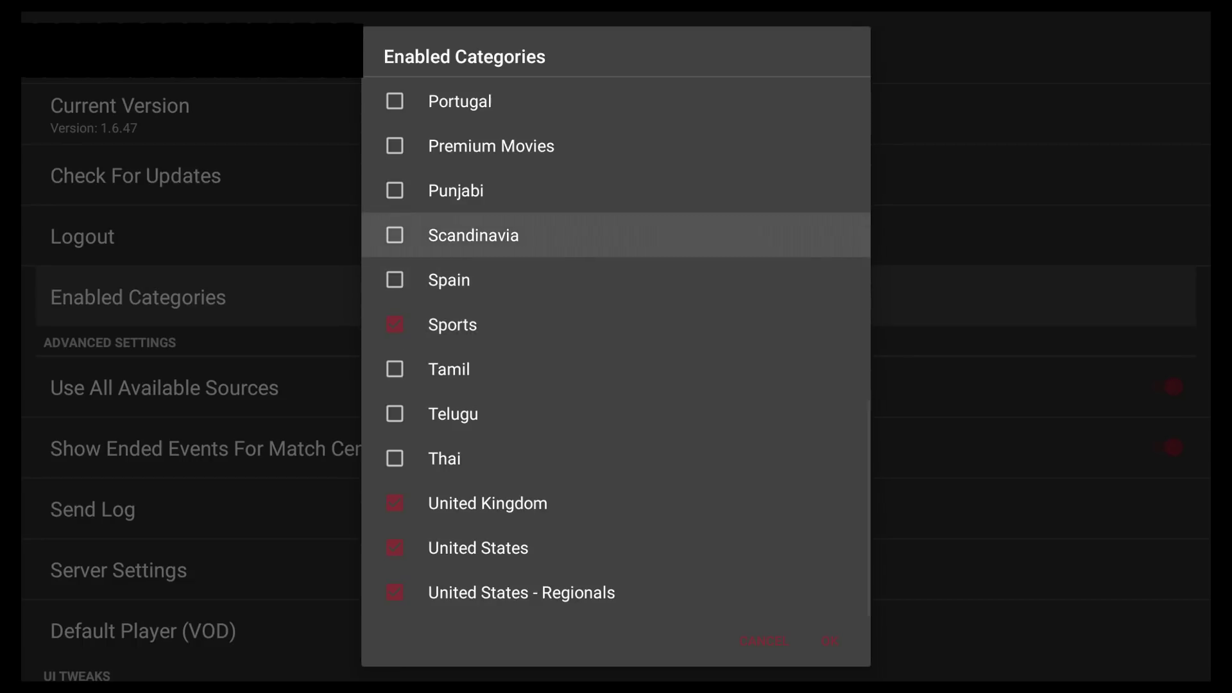
{"action": "key", "text": "Up"}
{"action": "key", "text": "Up"}
{"action": "key", "text": "Up"}
{"action": "key", "text": "Up"}
{"action": "key", "text": "Up"}
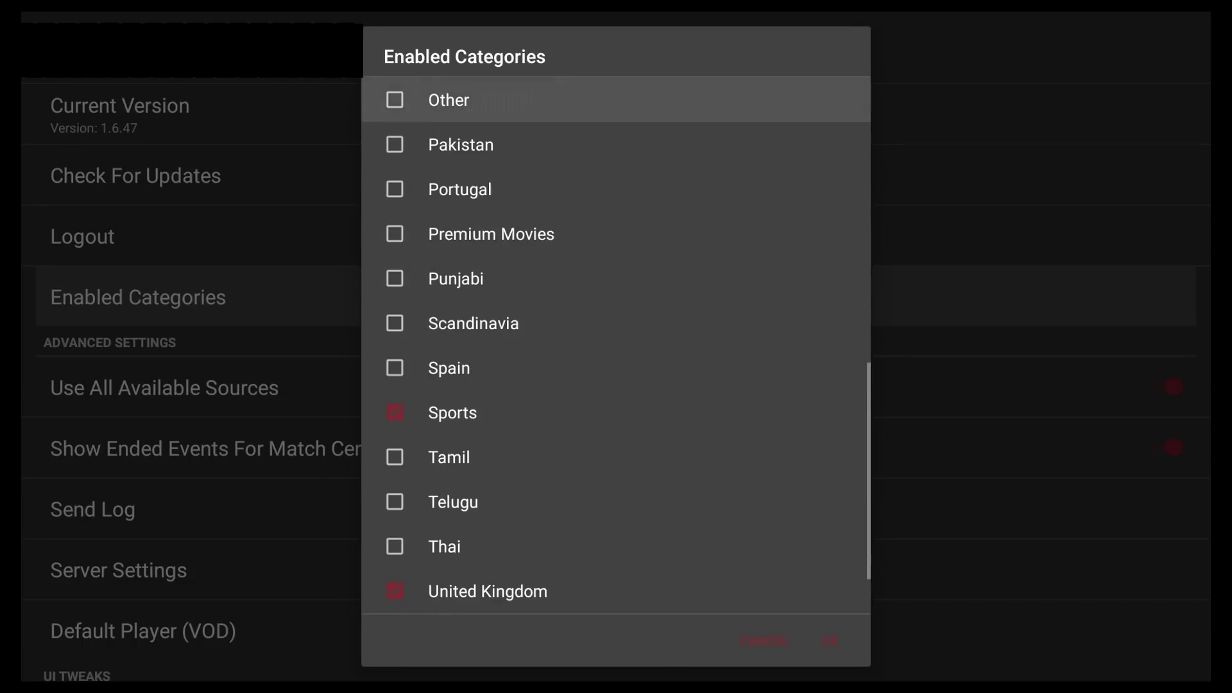
{"action": "key", "text": "Up"}
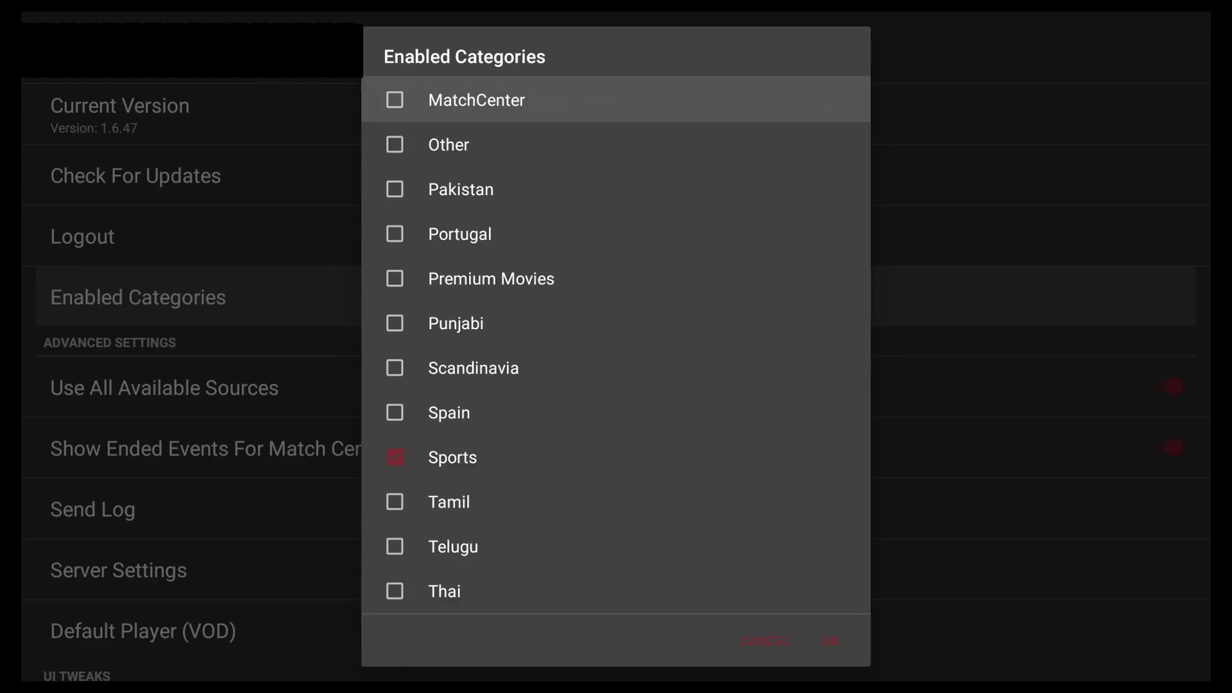
{"action": "key", "text": "Down"}
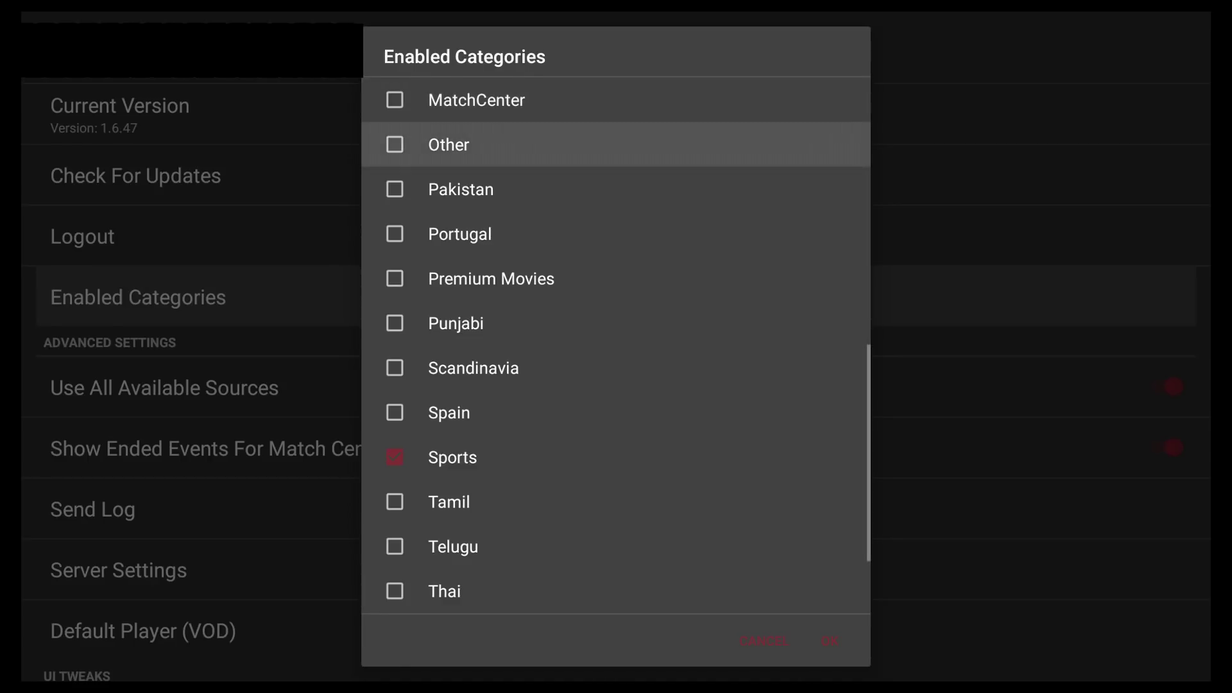
{"action": "key", "text": "Return"}
{"action": "key", "text": "Up"}
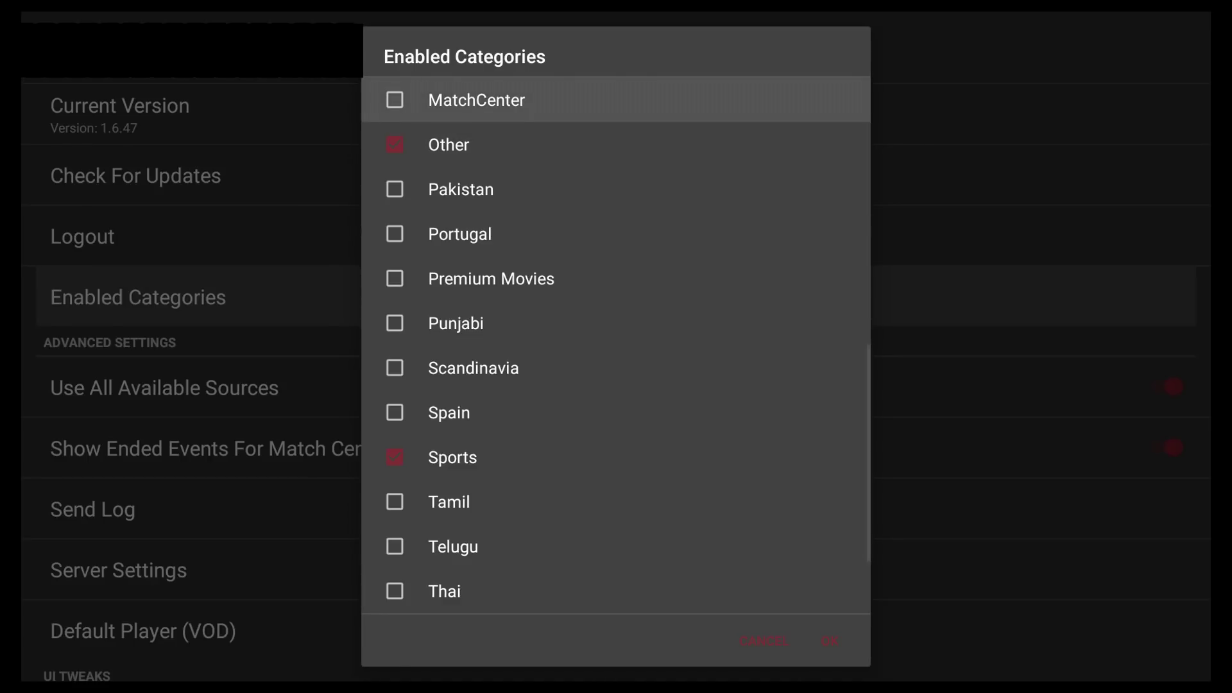
{"action": "key", "text": "Return"}
Step: Scroll up to the top of the list and enable French
{"action": "key", "text": "Up"}
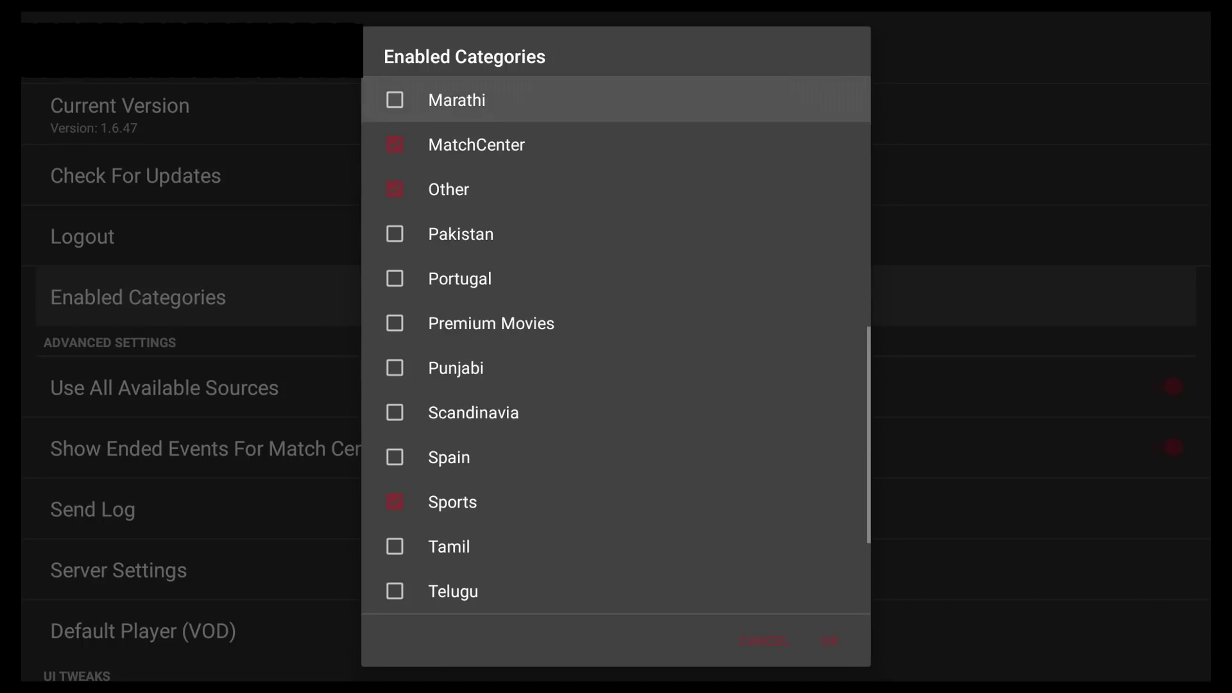
{"action": "key", "text": "Up"}
{"action": "key", "text": "Up"}
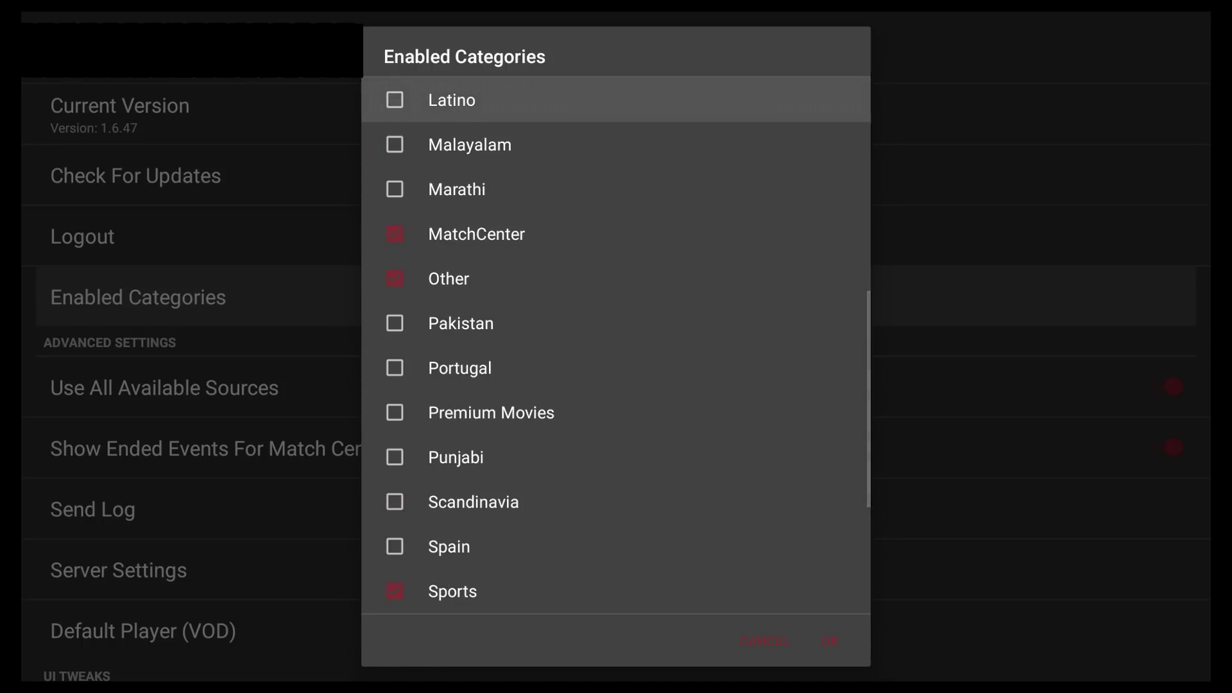
{"action": "key", "text": "Up"}
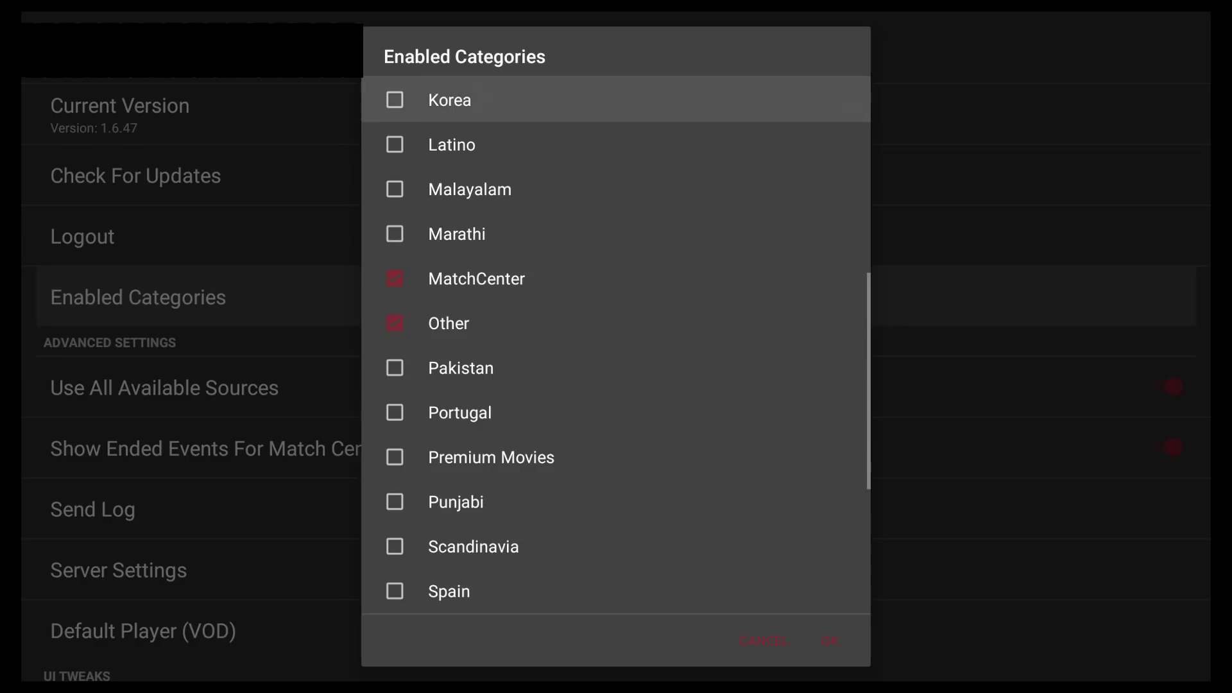
{"action": "key", "text": "Up"}
{"action": "key", "text": "Up"}
{"action": "key", "text": "Up"}
{"action": "key", "text": "Up"}
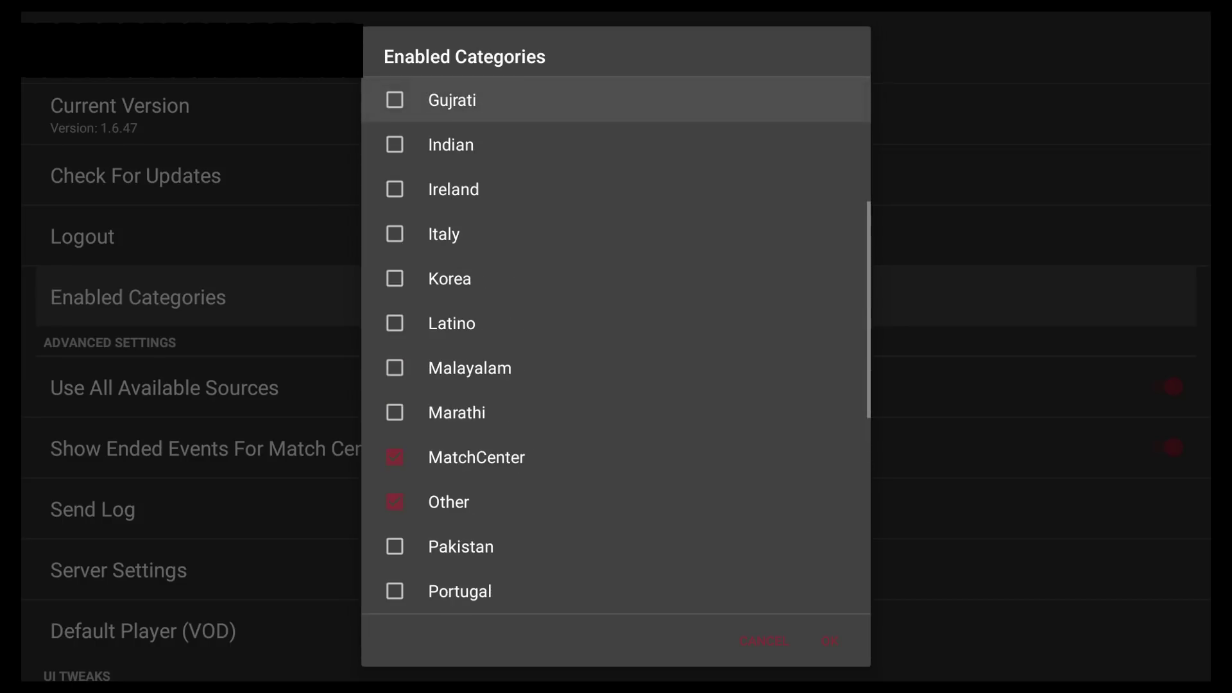
{"action": "key", "text": "Up"}
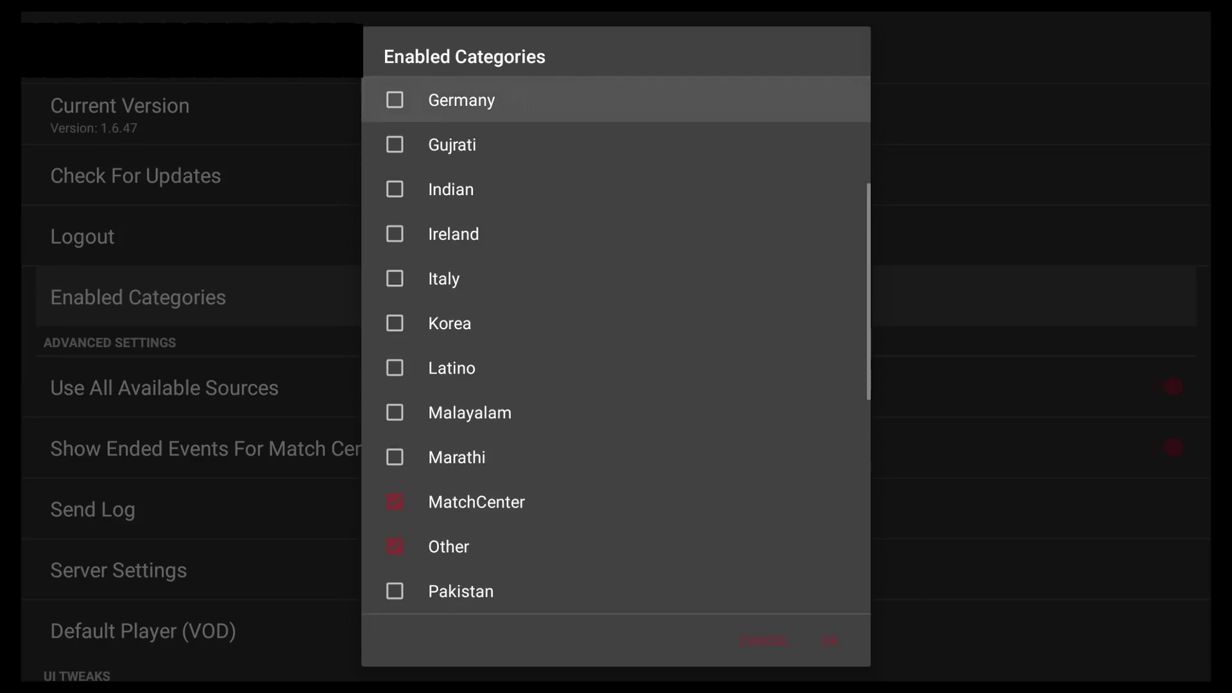
{"action": "key", "text": "Up"}
{"action": "key", "text": "Up"}
{"action": "key", "text": "Up"}
{"action": "key", "text": "Up"}
{"action": "key", "text": "Up"}
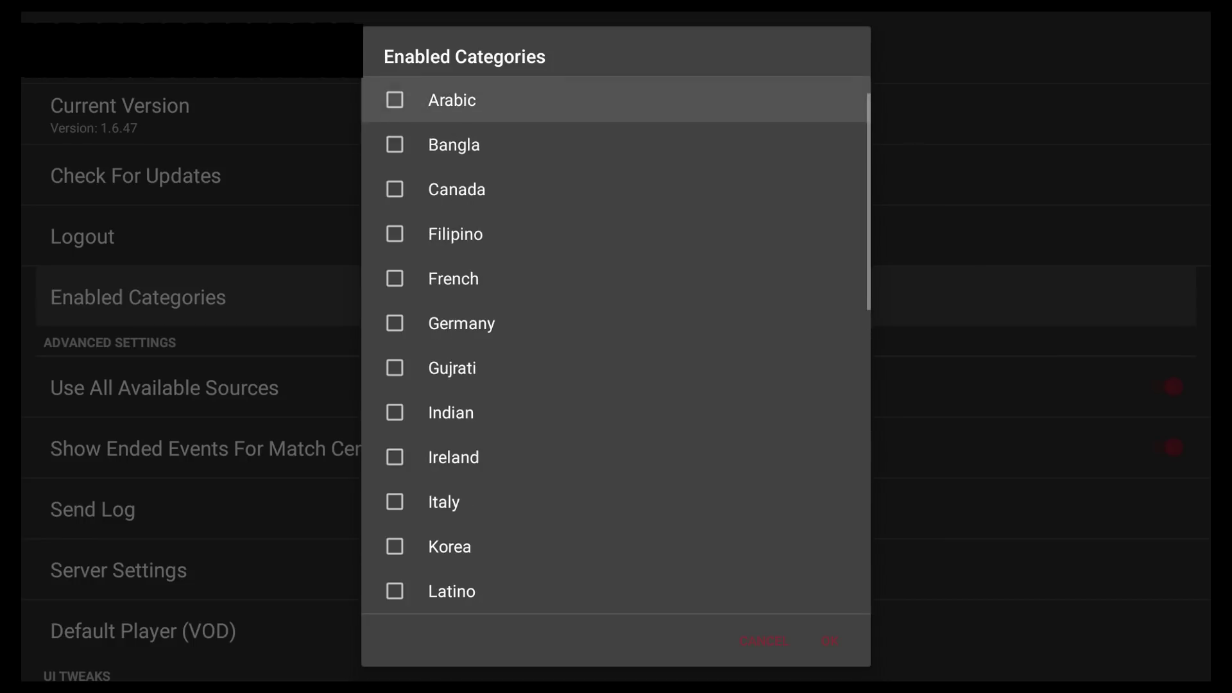
{"action": "key", "text": "Up"}
{"action": "key", "text": "Down"}
{"action": "key", "text": "Up"}
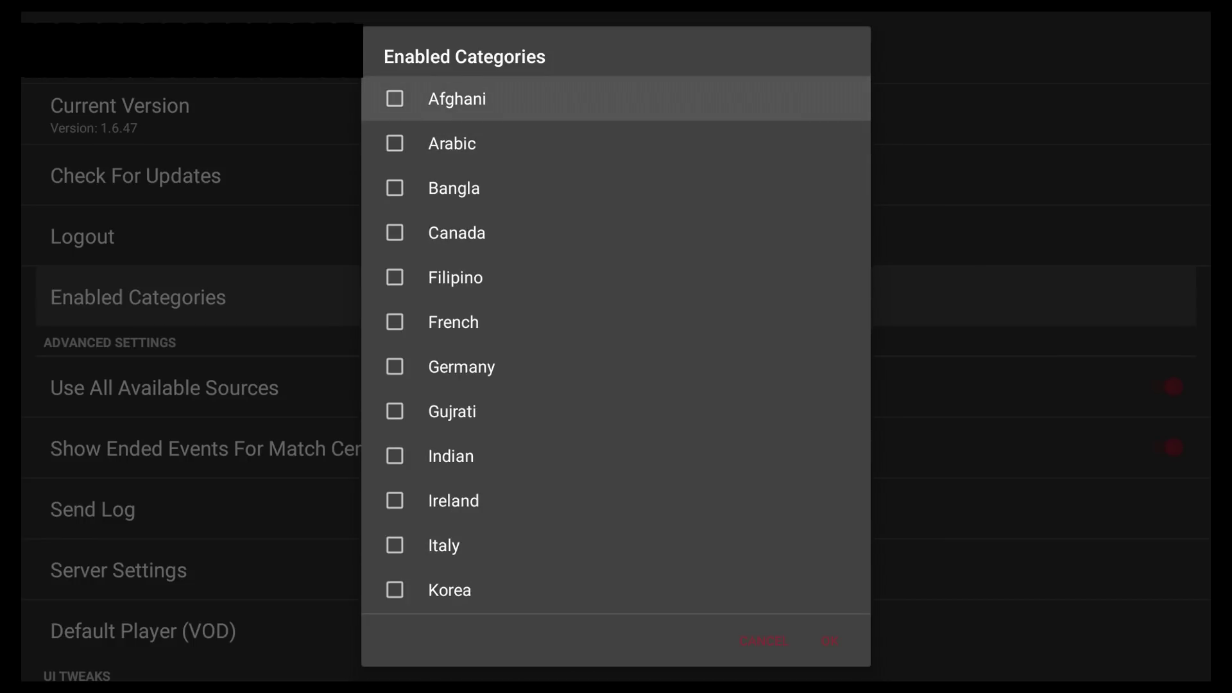
{"action": "key", "text": "Down"}
{"action": "key", "text": "Down"}
{"action": "key", "text": "Down"}
{"action": "key", "text": "Down"}
{"action": "key", "text": "Down"}
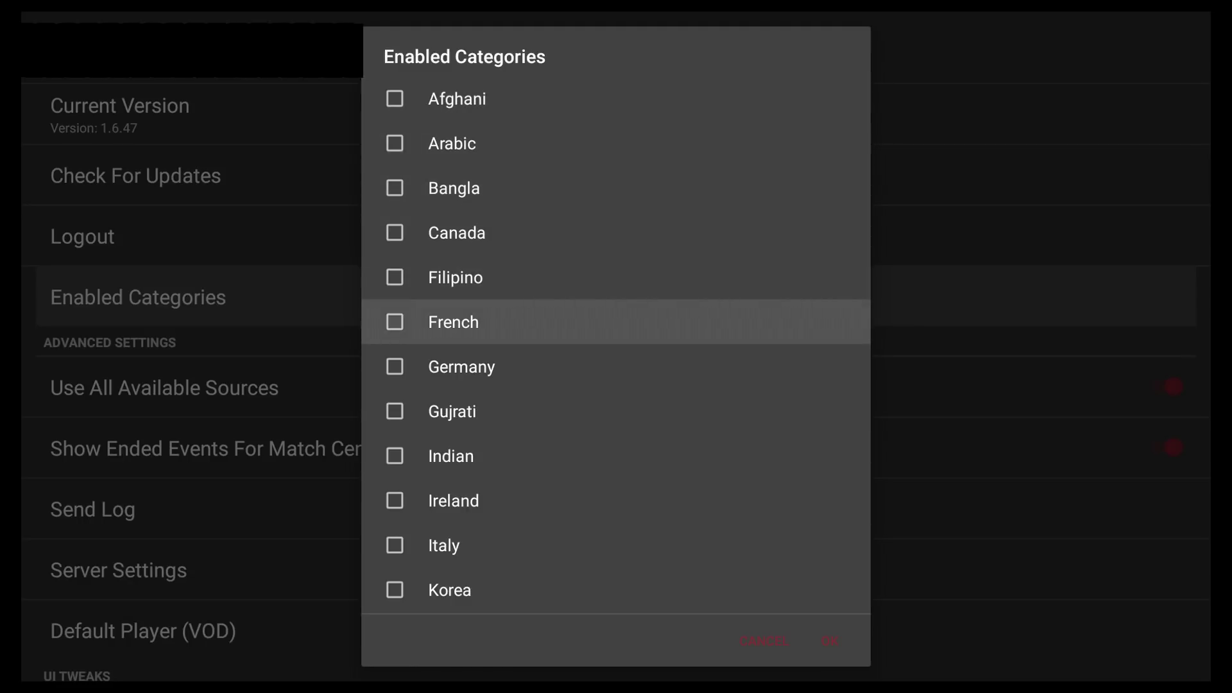
{"action": "key", "text": "Return"}
Step: Enable the Premium Movies category
{"action": "key", "text": "Down"}
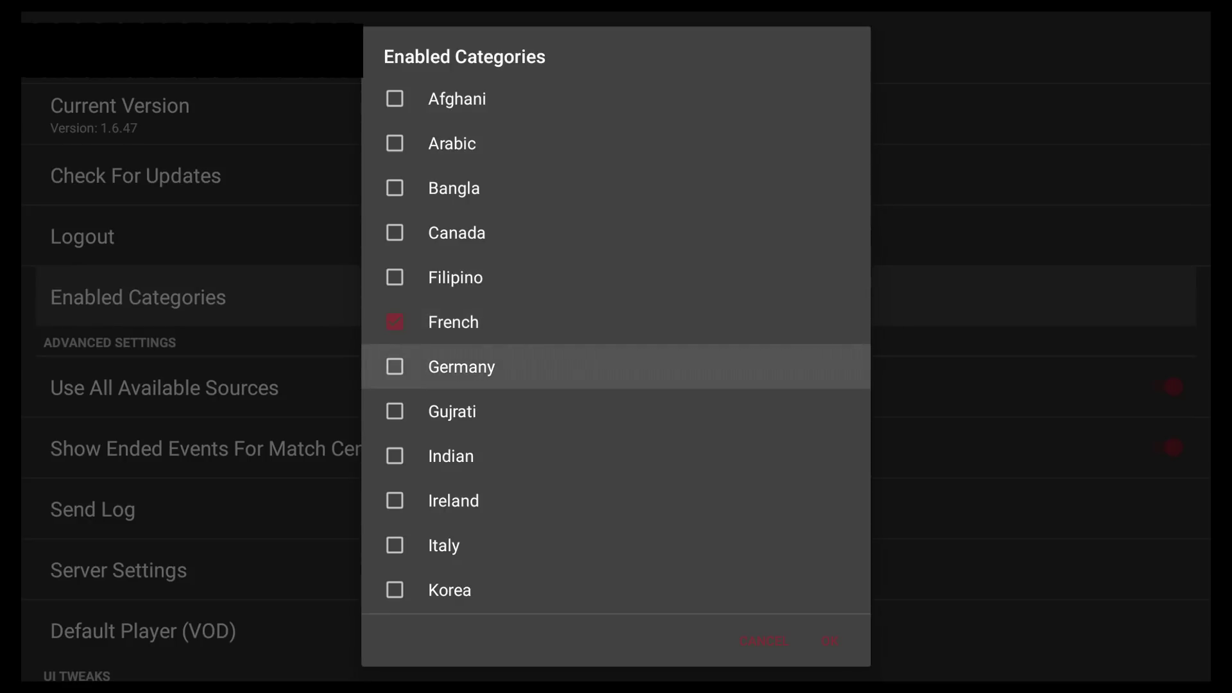
{"action": "key", "text": "Down"}
{"action": "key", "text": "Down"}
{"action": "key", "text": "Down"}
{"action": "key", "text": "Down"}
{"action": "key", "text": "Down"}
{"action": "key", "text": "Down"}
{"action": "key", "text": "Down"}
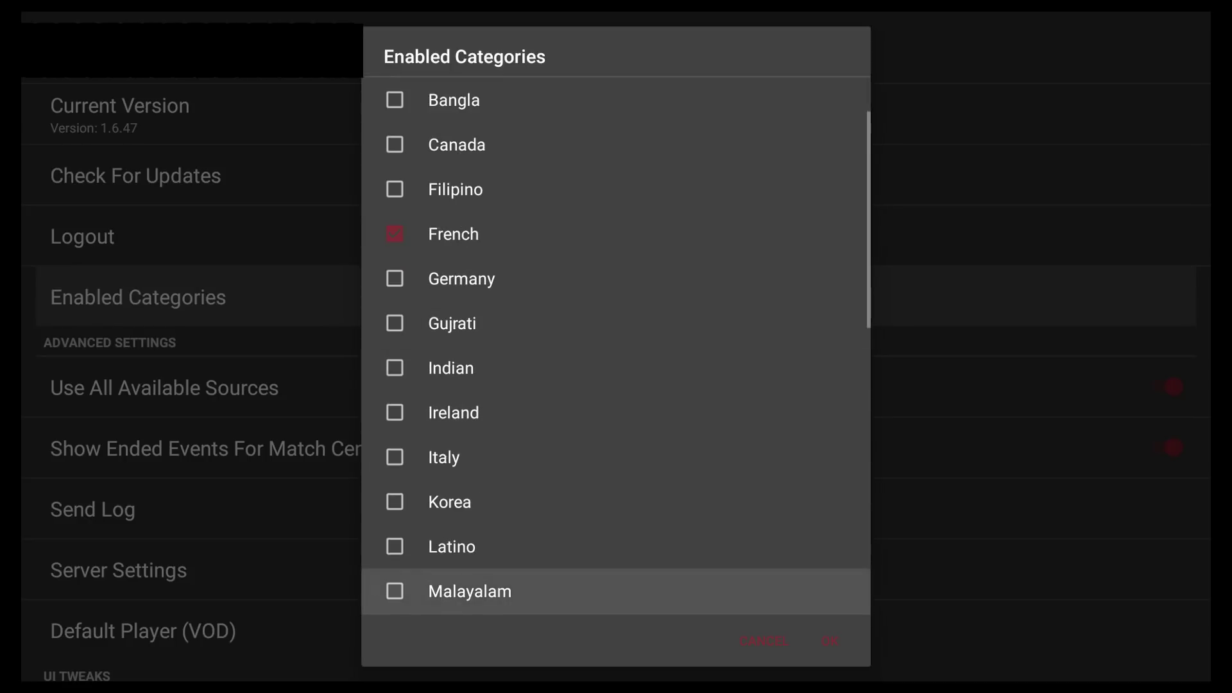
{"action": "key", "text": "Down"}
{"action": "key", "text": "Down"}
{"action": "key", "text": "Down"}
{"action": "key", "text": "Down"}
{"action": "key", "text": "Down"}
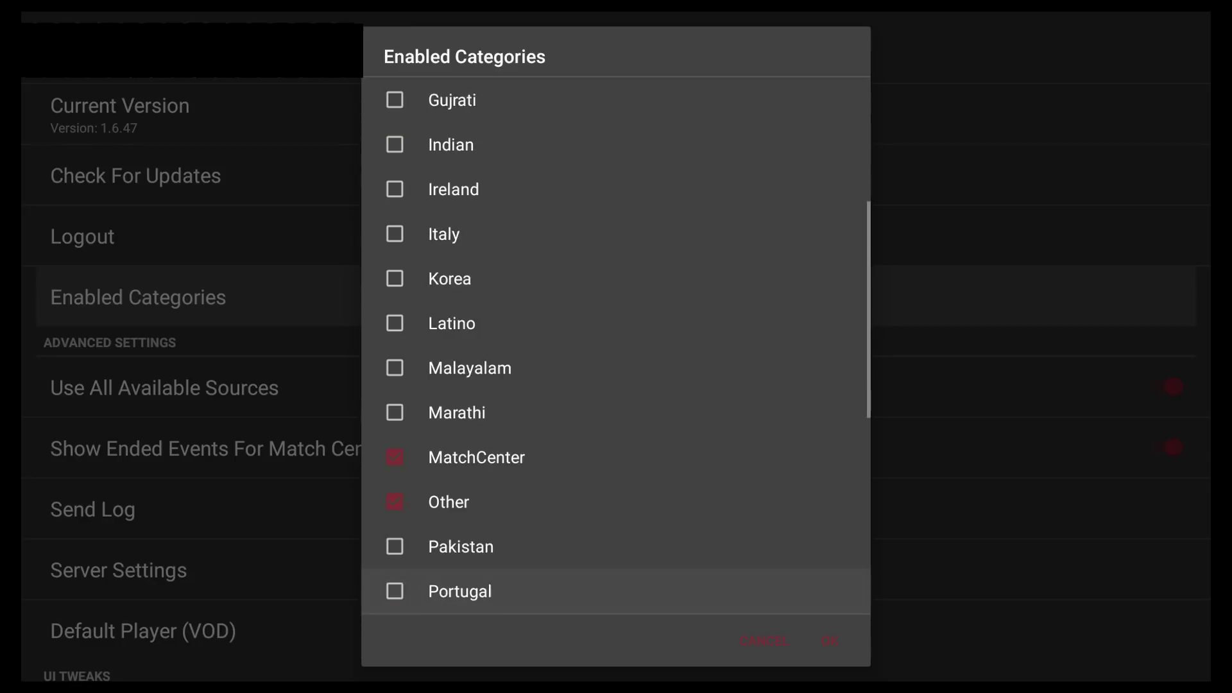
{"action": "key", "text": "Down"}
{"action": "key", "text": "Down"}
{"action": "key", "text": "Down"}
{"action": "key", "text": "Down"}
{"action": "key", "text": "Down"}
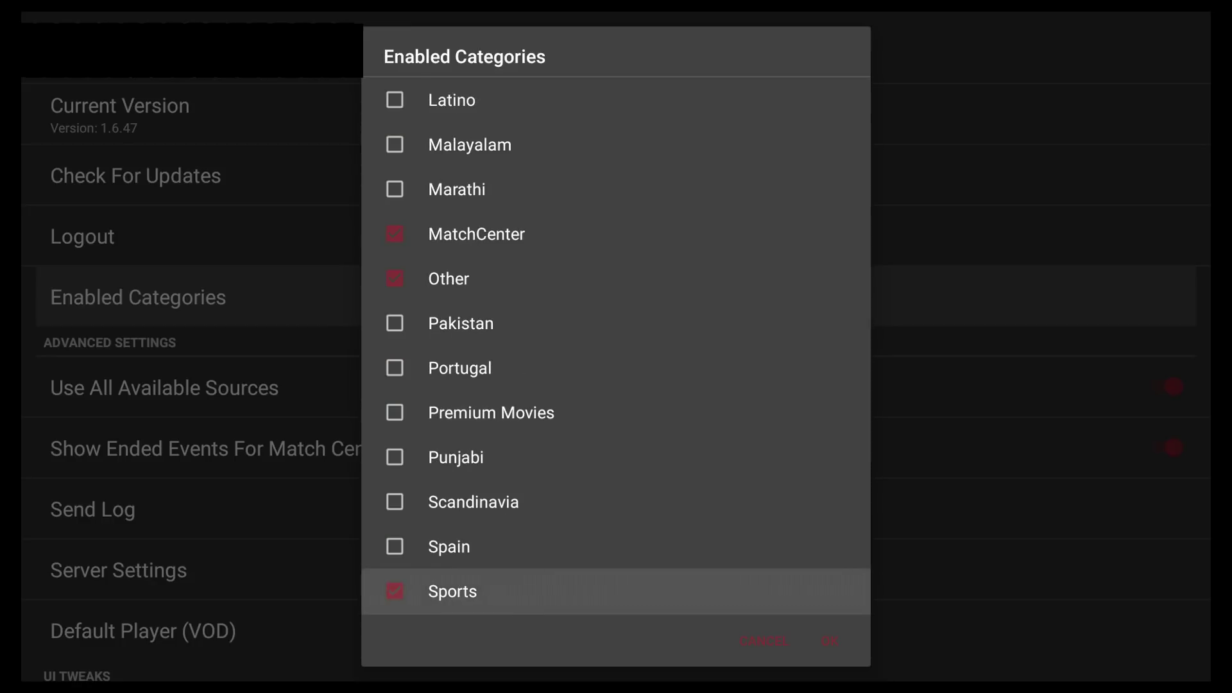
{"action": "key", "text": "Up"}
{"action": "key", "text": "Up"}
{"action": "key", "text": "Up"}
{"action": "key", "text": "Up"}
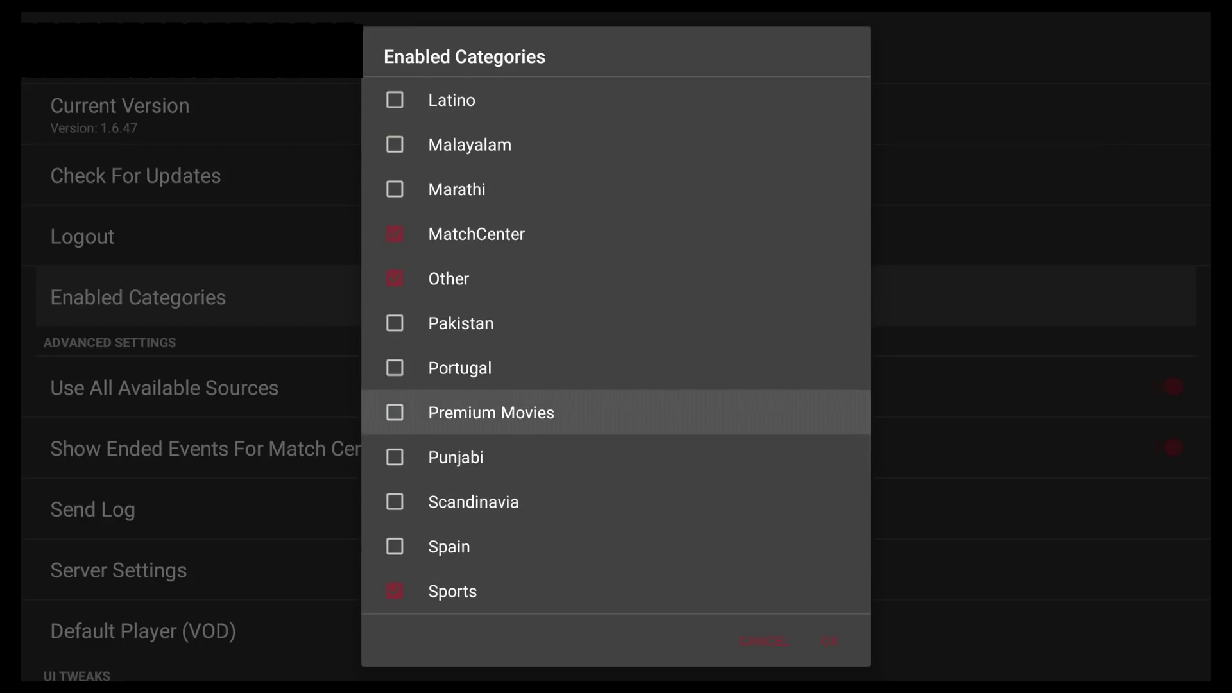
{"action": "key", "text": "Return"}
Step: Save the category selection with OK
{"action": "key", "text": "Down"}
{"action": "key", "text": "Down"}
{"action": "key", "text": "Down"}
{"action": "key", "text": "Down"}
{"action": "key", "text": "Down"}
{"action": "key", "text": "Down"}
{"action": "key", "text": "Down"}
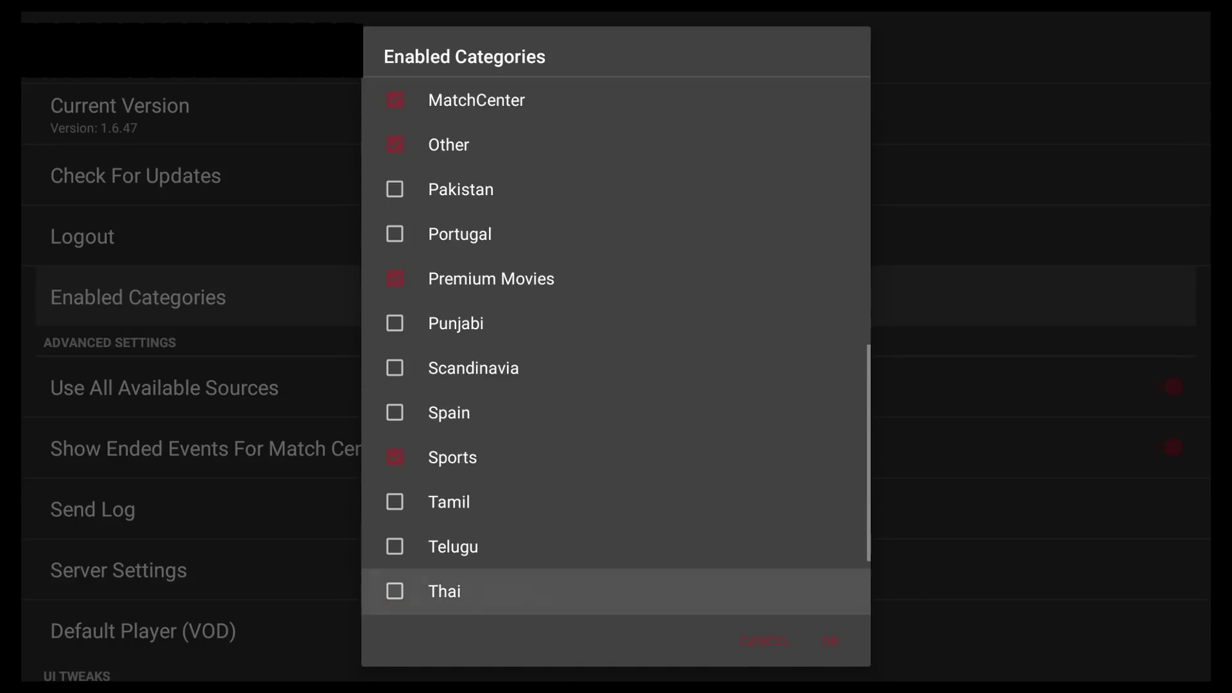
{"action": "key", "text": "Down"}
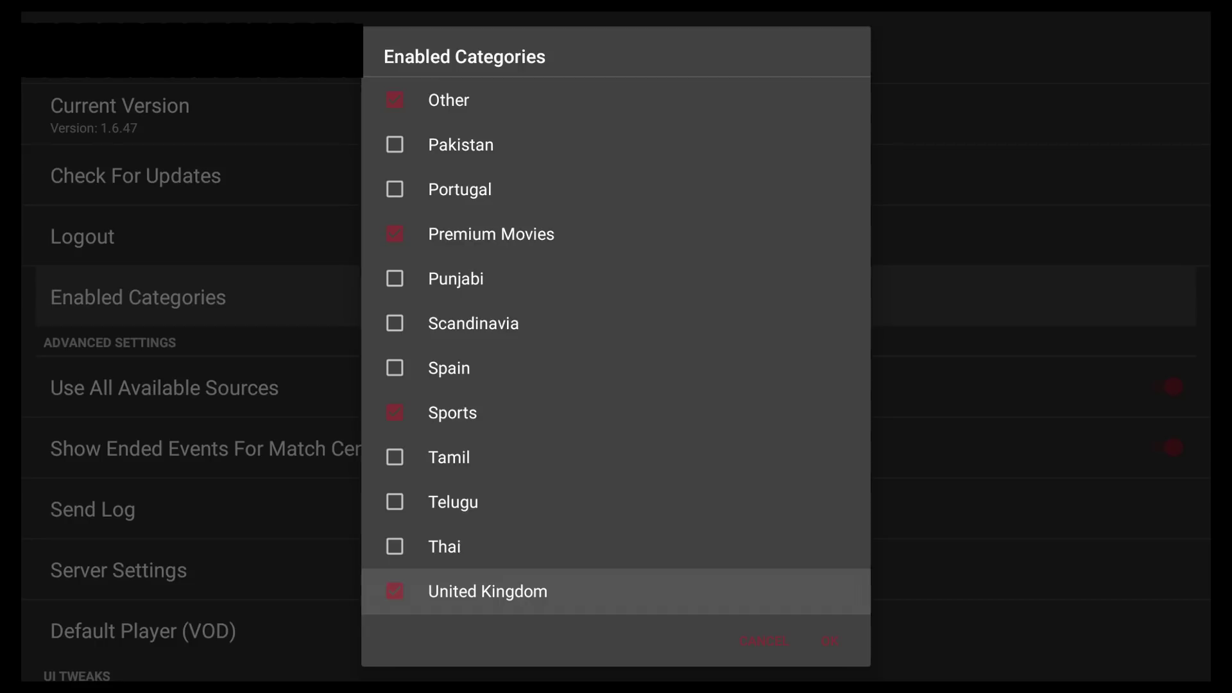
{"action": "key", "text": "Down"}
{"action": "key", "text": "Down"}
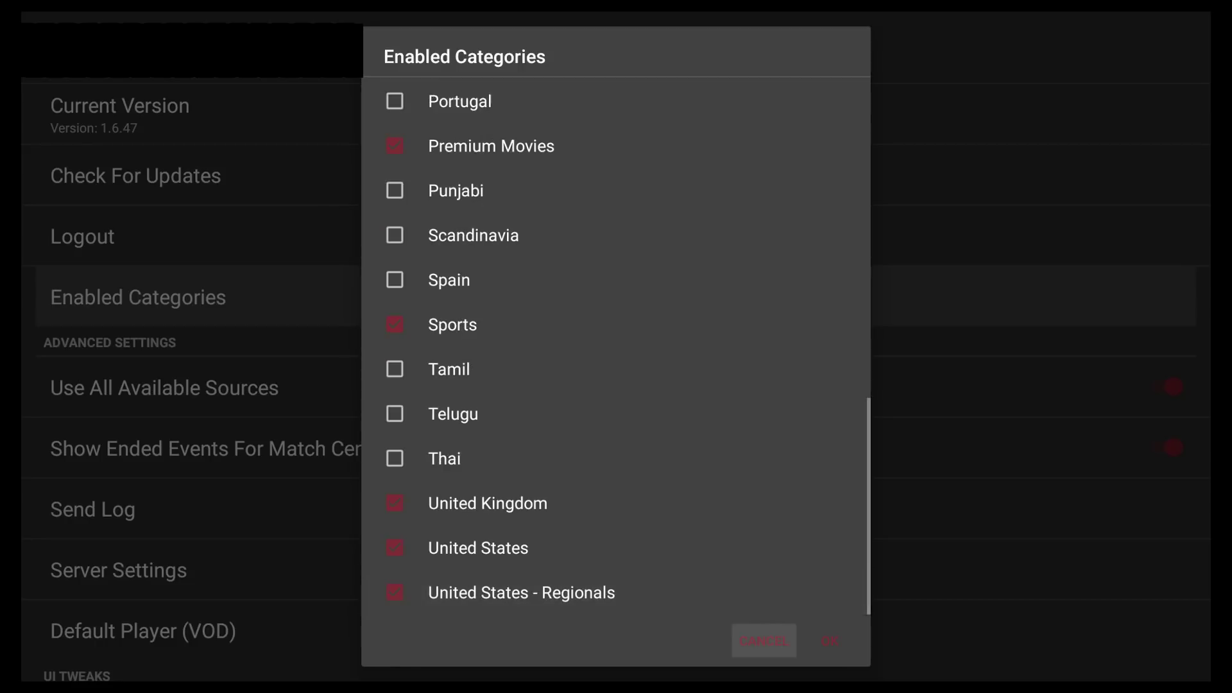
{"action": "key", "text": "Down"}
{"action": "key", "text": "Right"}
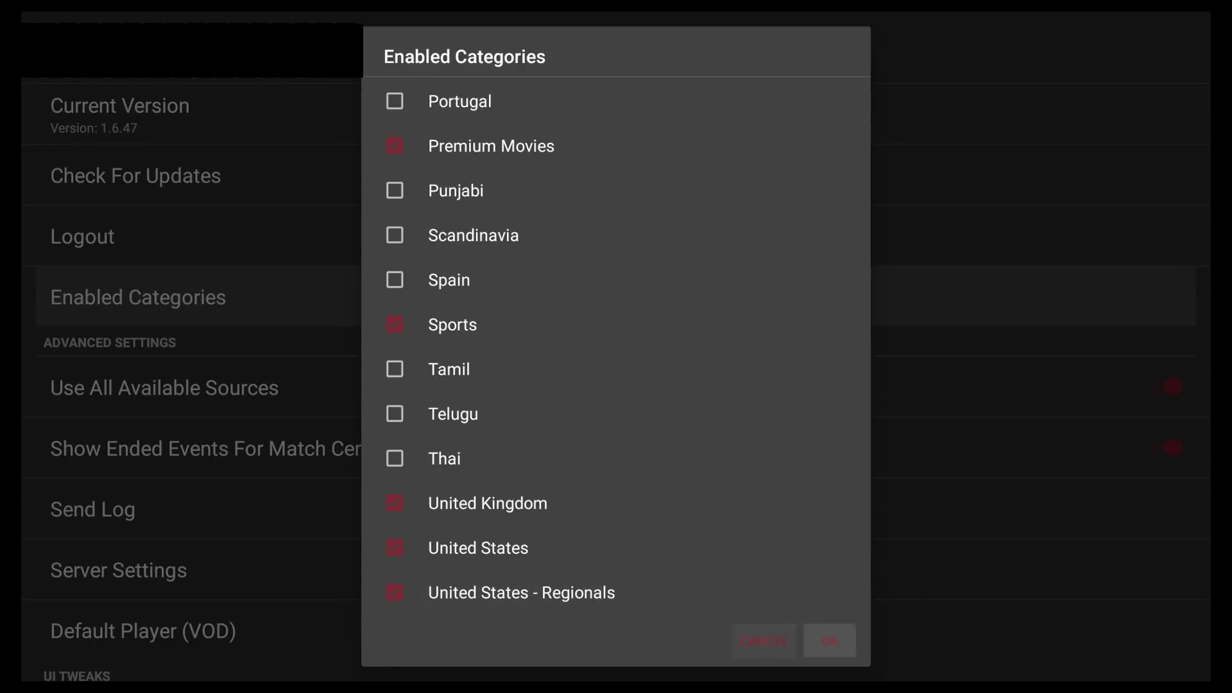
{"action": "key", "text": "Return"}
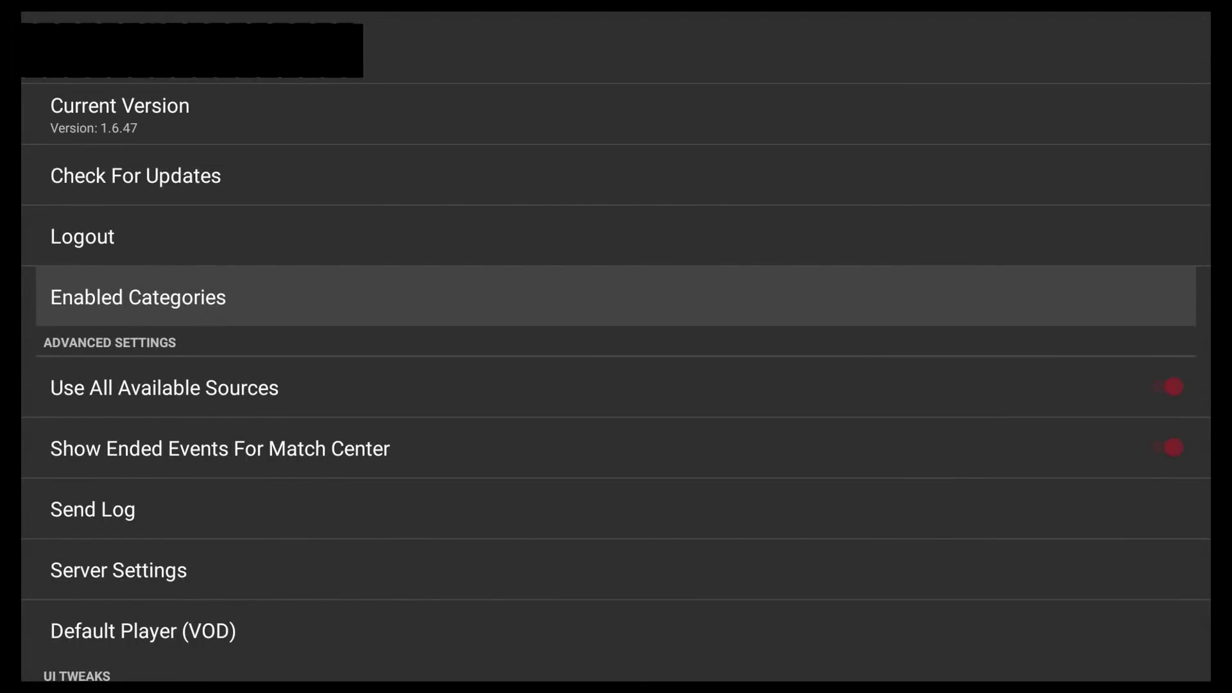
Step: Leave settings and open the categories picker over the French TV guide
{"action": "key", "text": "Escape"}
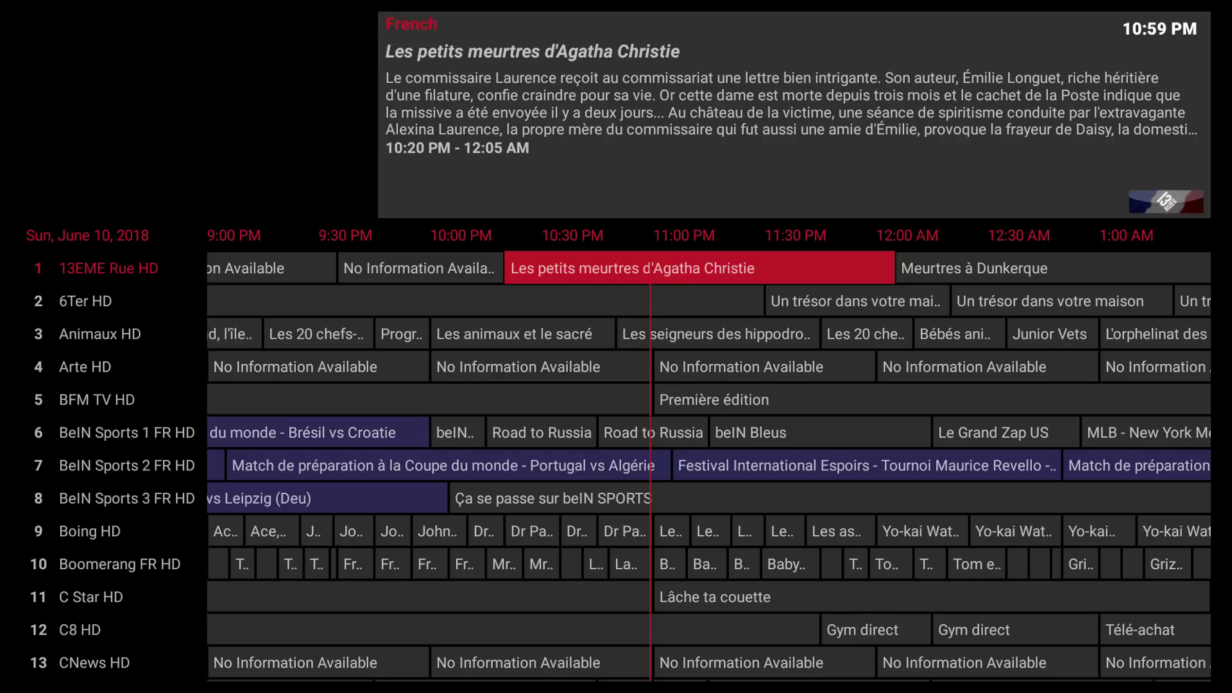
{"action": "key", "text": "c"}
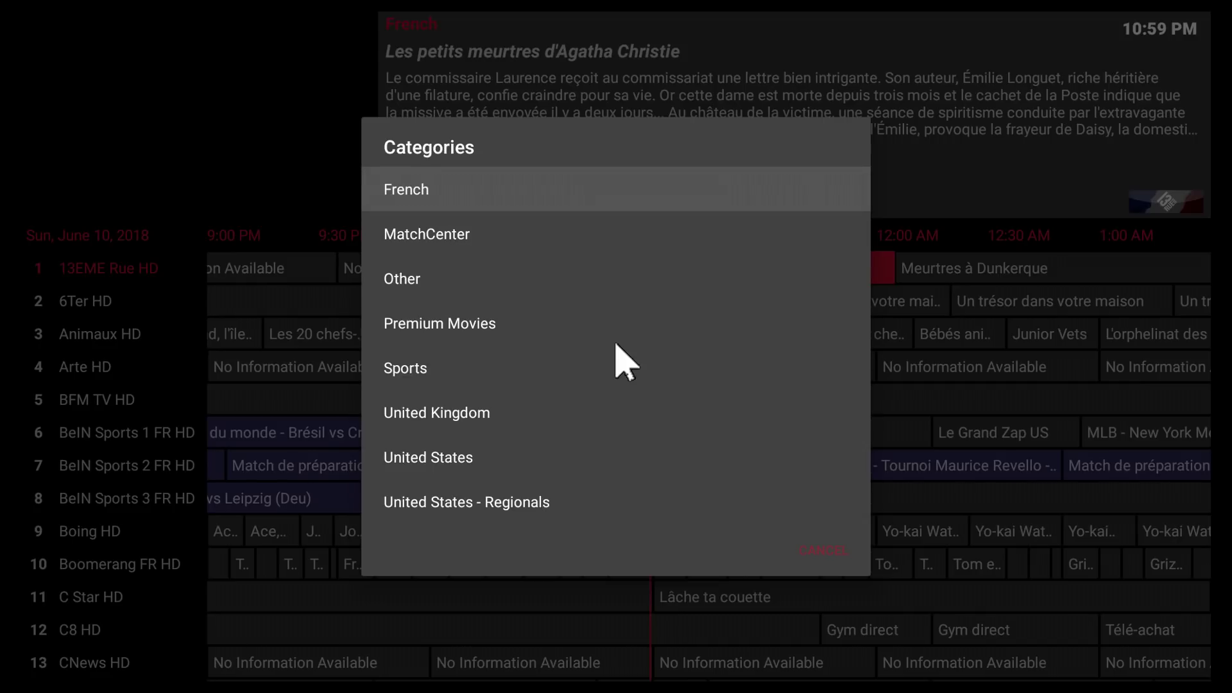
Step: Load the United States guide and move down to the ABC and AXS TV listings
{"action": "key", "text": "Down"}
{"action": "key", "text": "Down"}
{"action": "key", "text": "Down"}
{"action": "key", "text": "Down"}
{"action": "key", "text": "Down"}
{"action": "key", "text": "Down"}
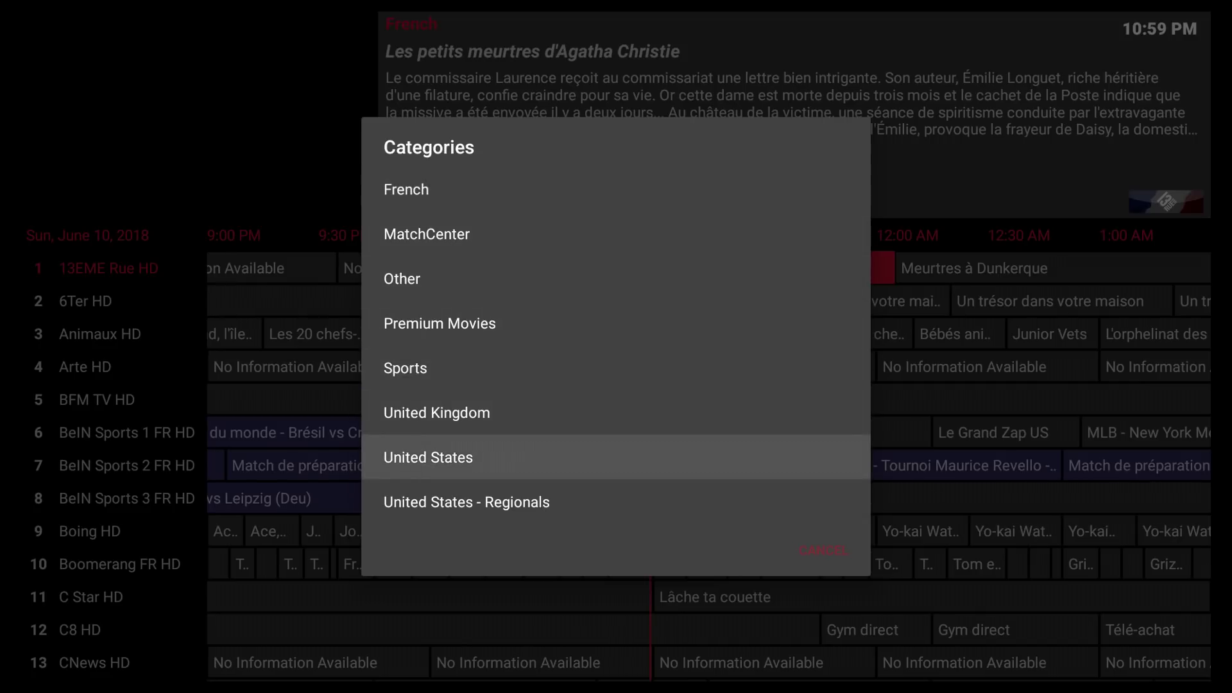
{"action": "key", "text": "Return"}
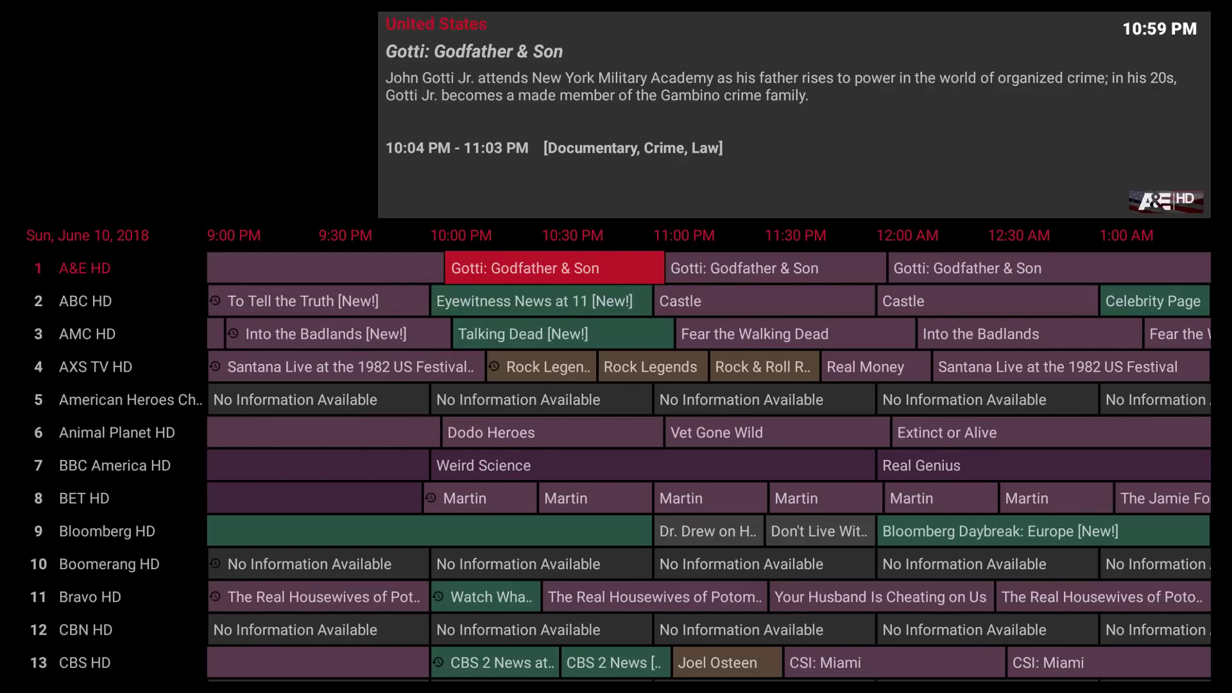
{"action": "key", "text": "Down"}
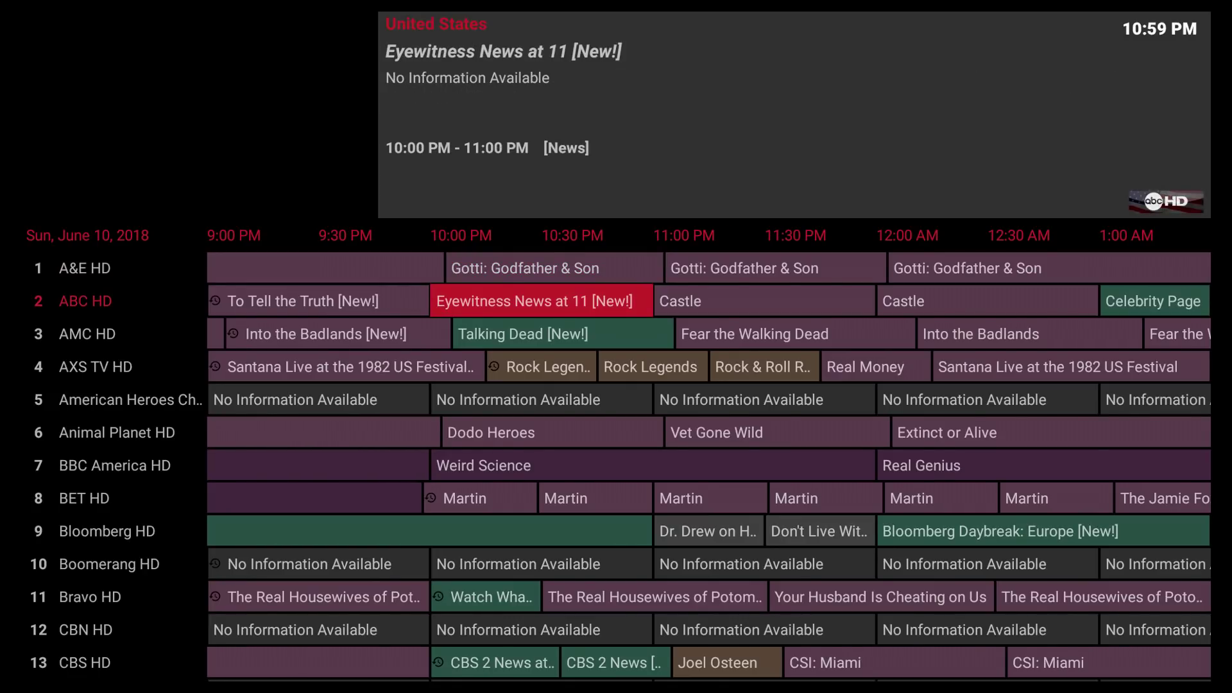
{"action": "key", "text": "Down"}
{"action": "key", "text": "Down"}
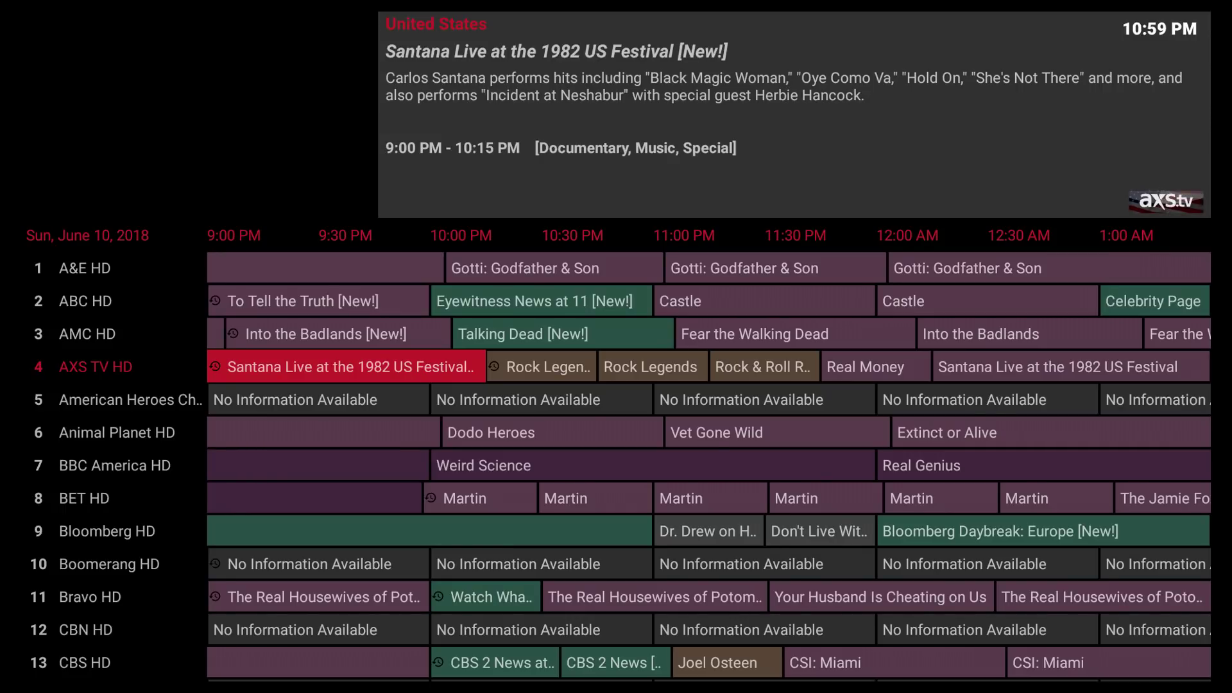
Step: Browse AMC's schedule toward Fear the Walking Dead and back to Talking Dead
{"action": "key", "text": "Up"}
{"action": "key", "text": "Right"}
{"action": "key", "text": "Right"}
{"action": "key", "text": "Right"}
{"action": "key", "text": "Right"}
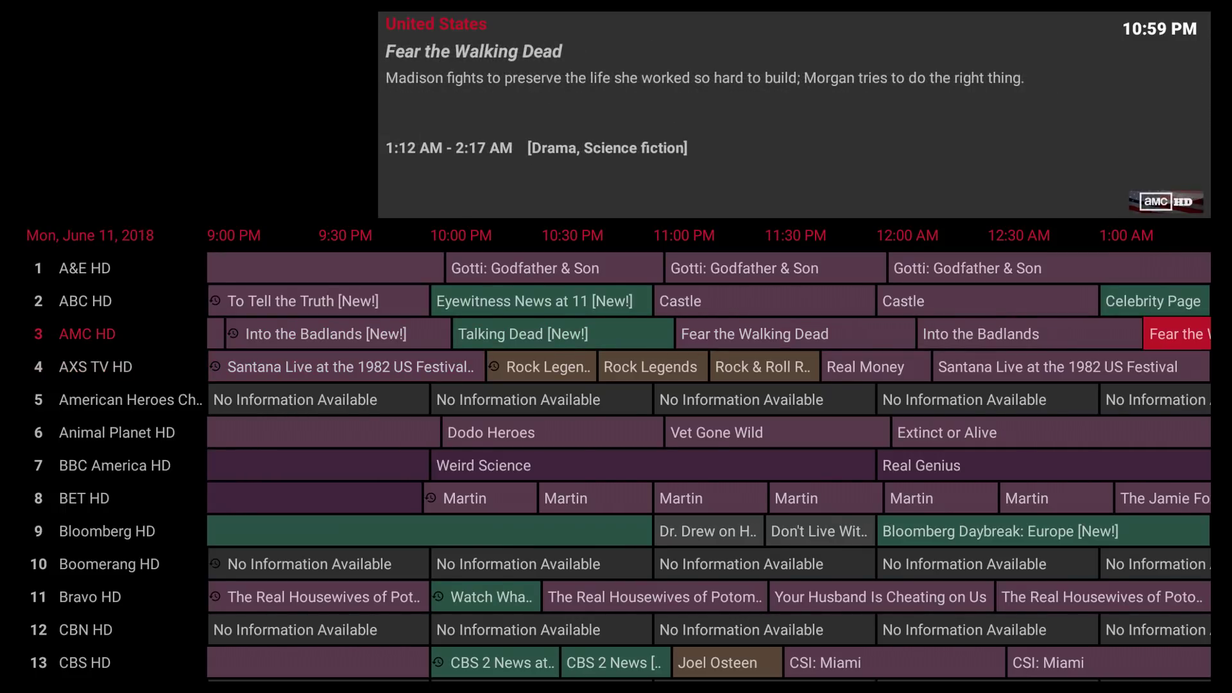
{"action": "key", "text": "Right"}
{"action": "key", "text": "Right"}
{"action": "key", "text": "Left"}
{"action": "key", "text": "Left"}
{"action": "key", "text": "Left"}
{"action": "key", "text": "Left"}
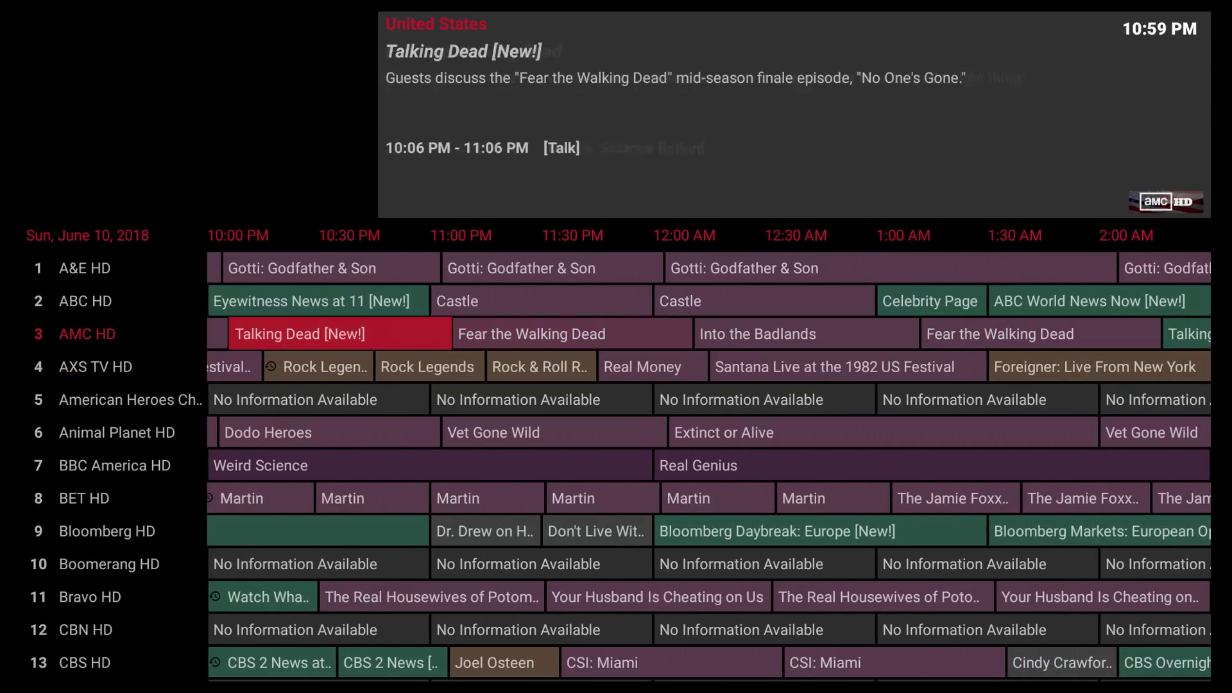
{"action": "key", "text": "Right"}
Step: Move down the guide past BET HD and Animal Planet, and open Bloomberg HD's Dr. Drew
{"action": "key", "text": "Down"}
{"action": "key", "text": "Down"}
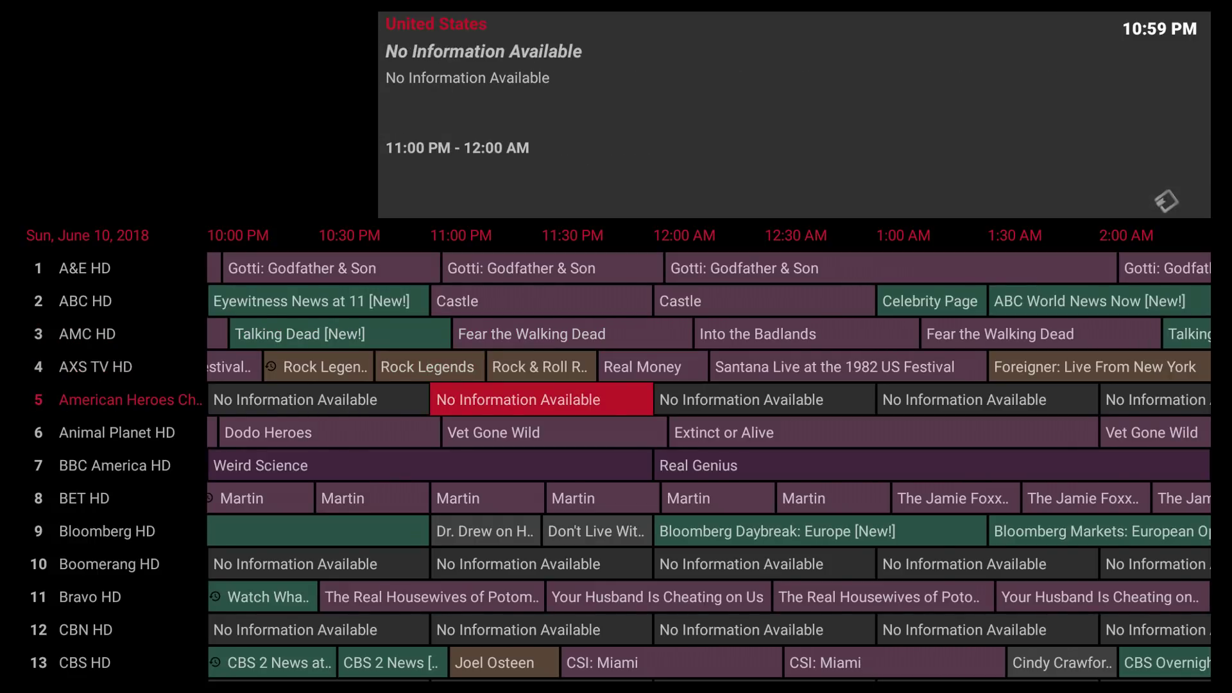
{"action": "key", "text": "Down"}
{"action": "key", "text": "Down"}
{"action": "key", "text": "Down"}
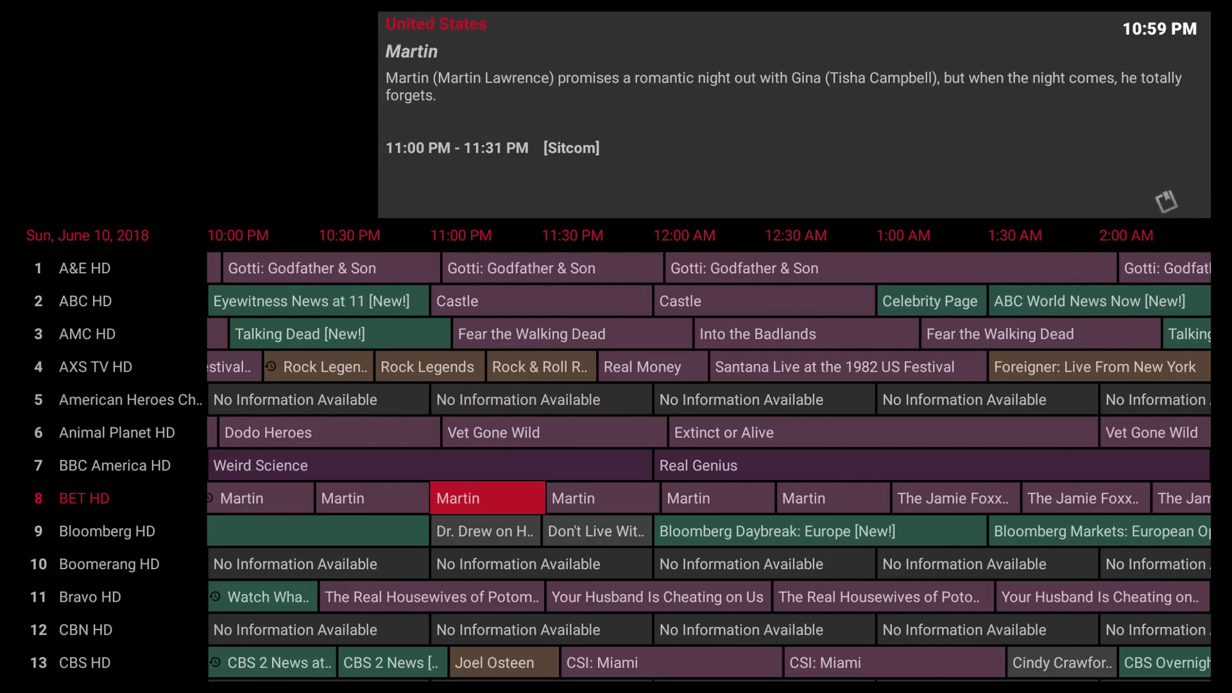
{"action": "key", "text": "Up"}
{"action": "key", "text": "Up"}
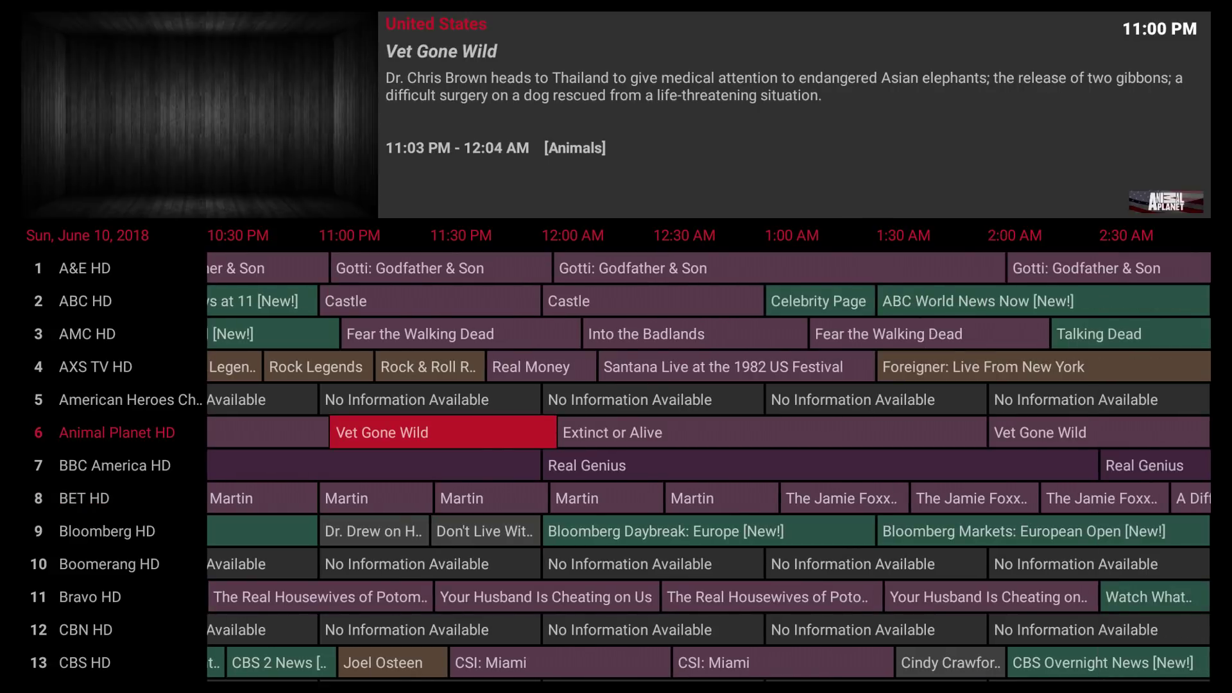
{"action": "key", "text": "Down"}
{"action": "key", "text": "Down"}
{"action": "key", "text": "Down"}
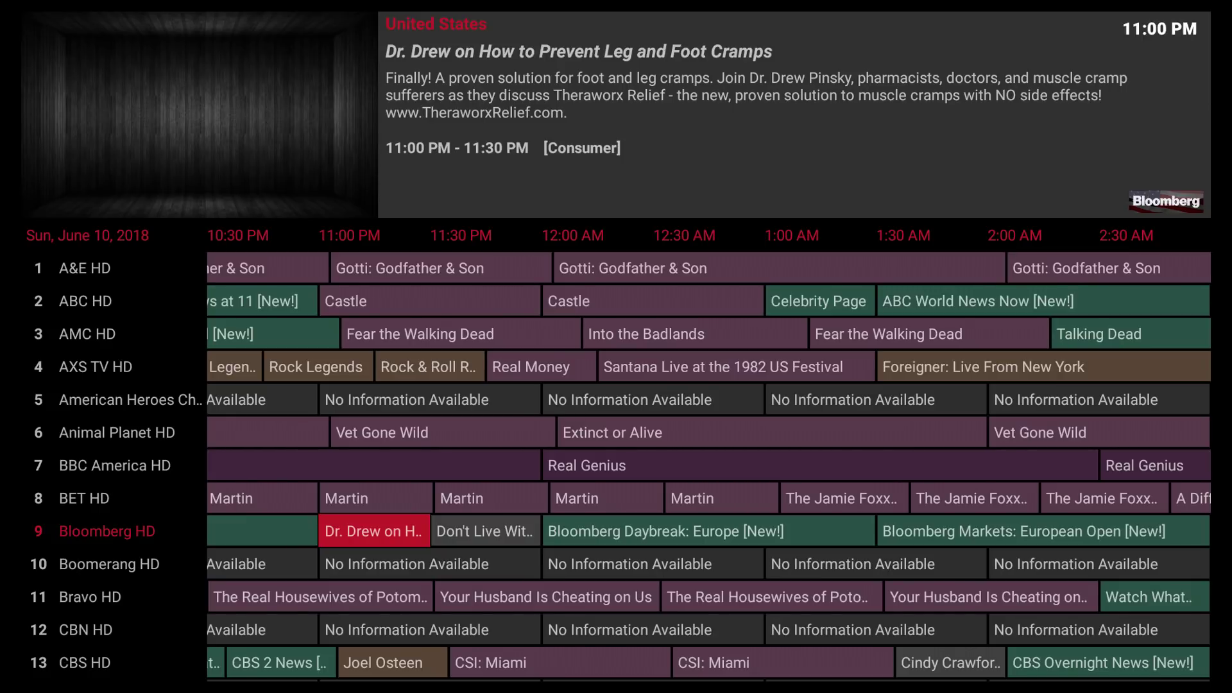
{"action": "key", "text": "Return"}
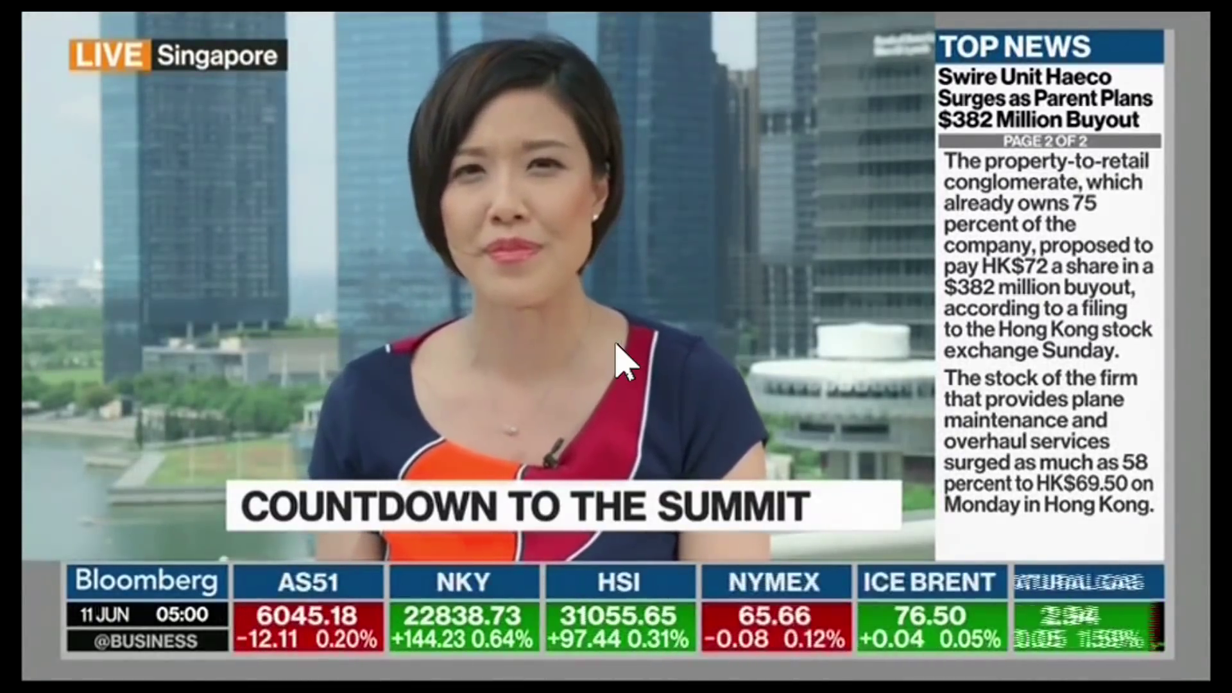
Step: Go from fullscreen Bloomberg HD back to the guide preview and show the categories list
{"action": "key", "text": "Escape"}
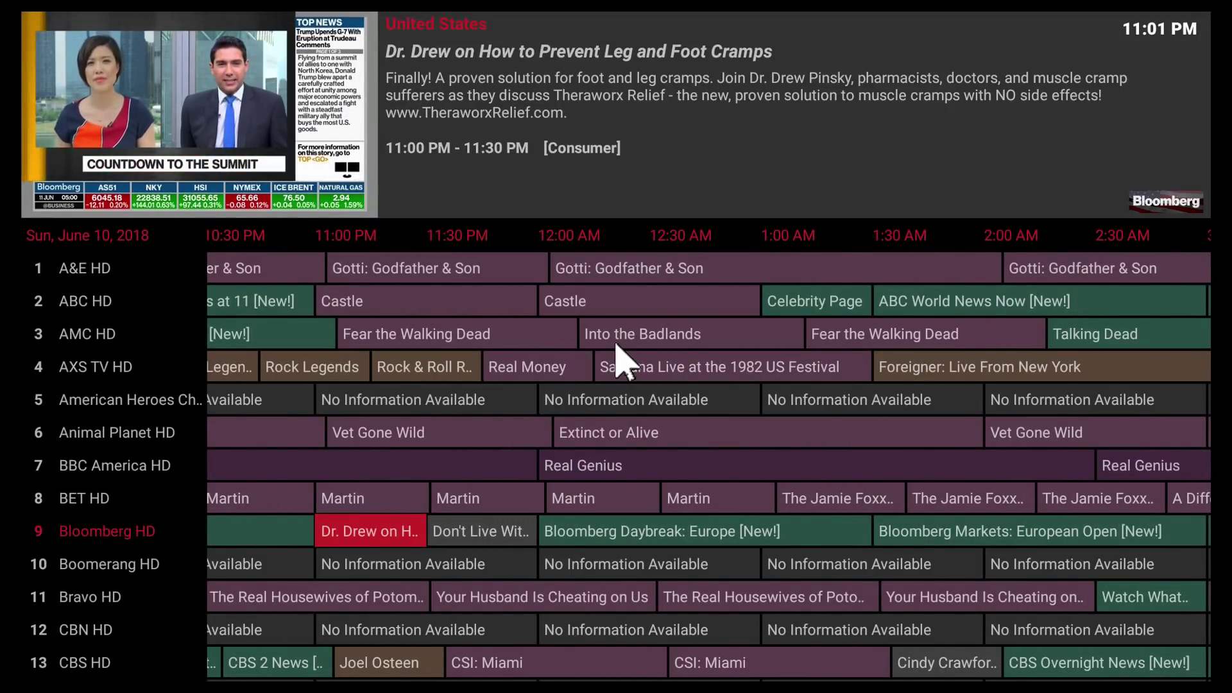
{"action": "key", "text": "c"}
Step: Switch the guide to Sports and browse an hour ahead to BT Sports 3 HD's Atletico Madrid v Chelsea
{"action": "key", "text": "Down"}
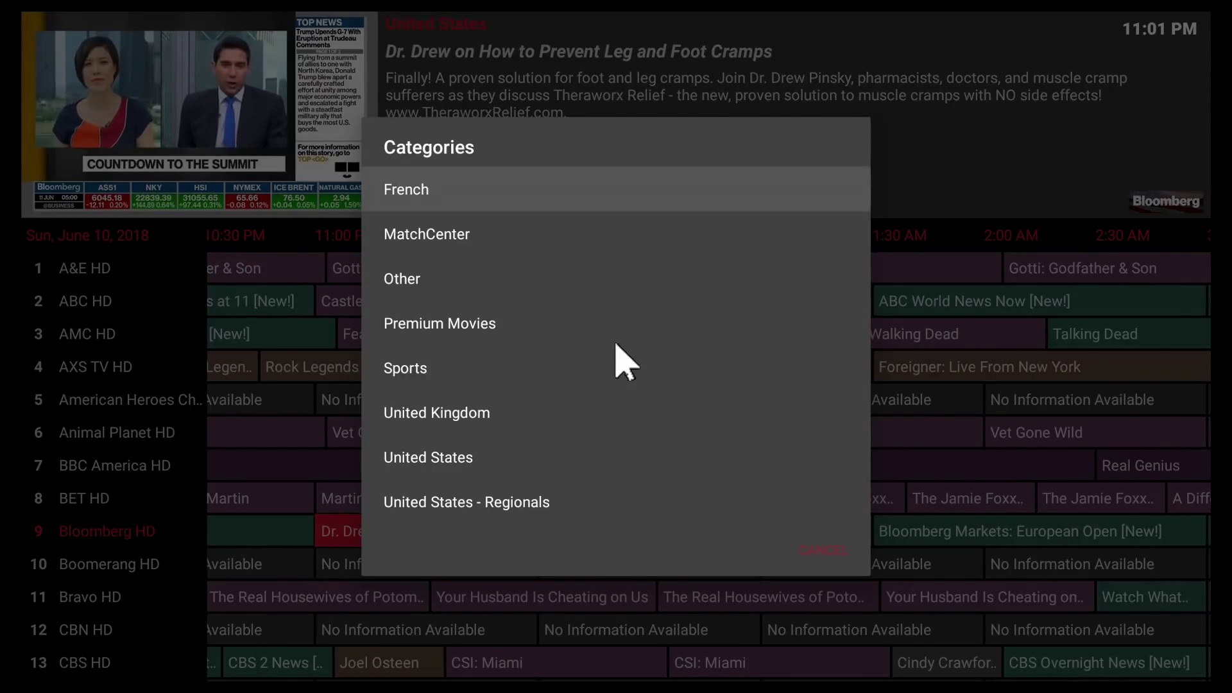
{"action": "key", "text": "Down"}
{"action": "key", "text": "Down"}
{"action": "key", "text": "Down"}
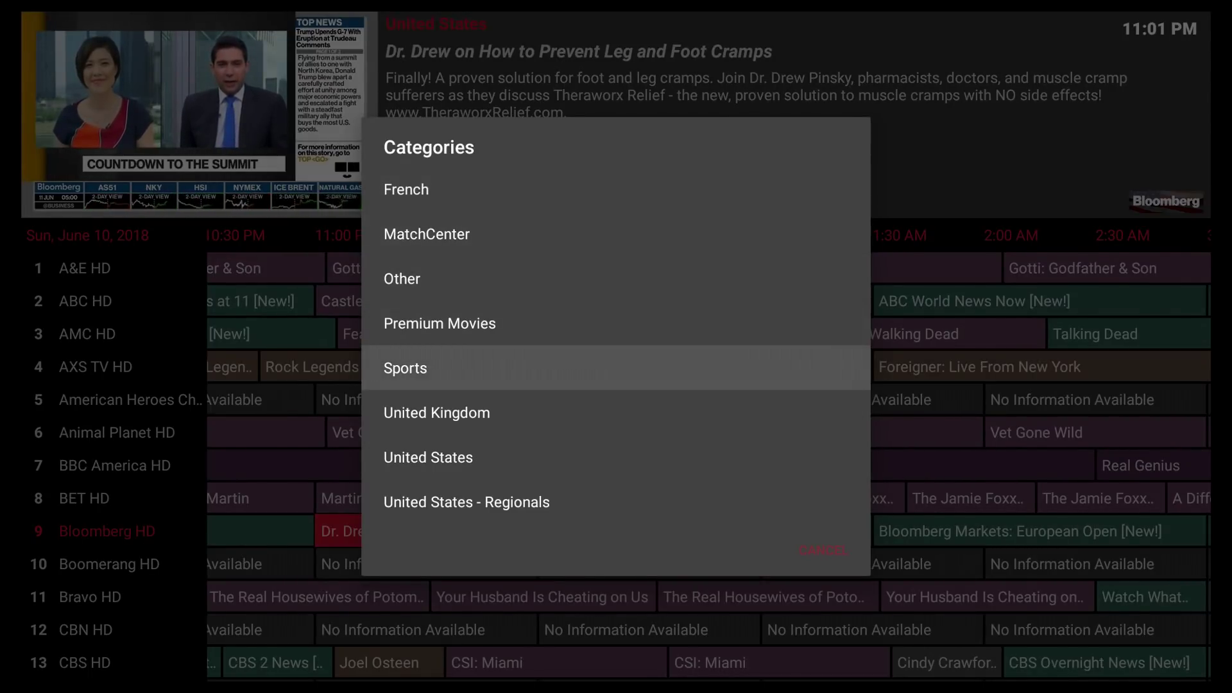
{"action": "key", "text": "Return"}
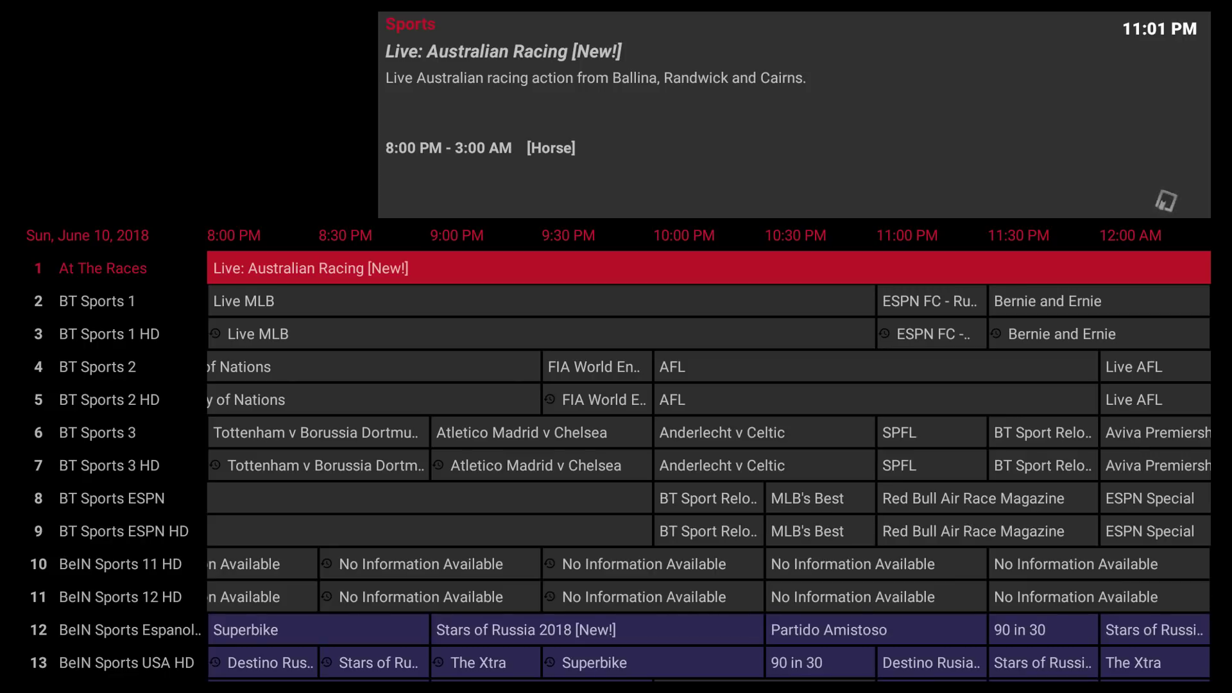
{"action": "key", "text": "Right"}
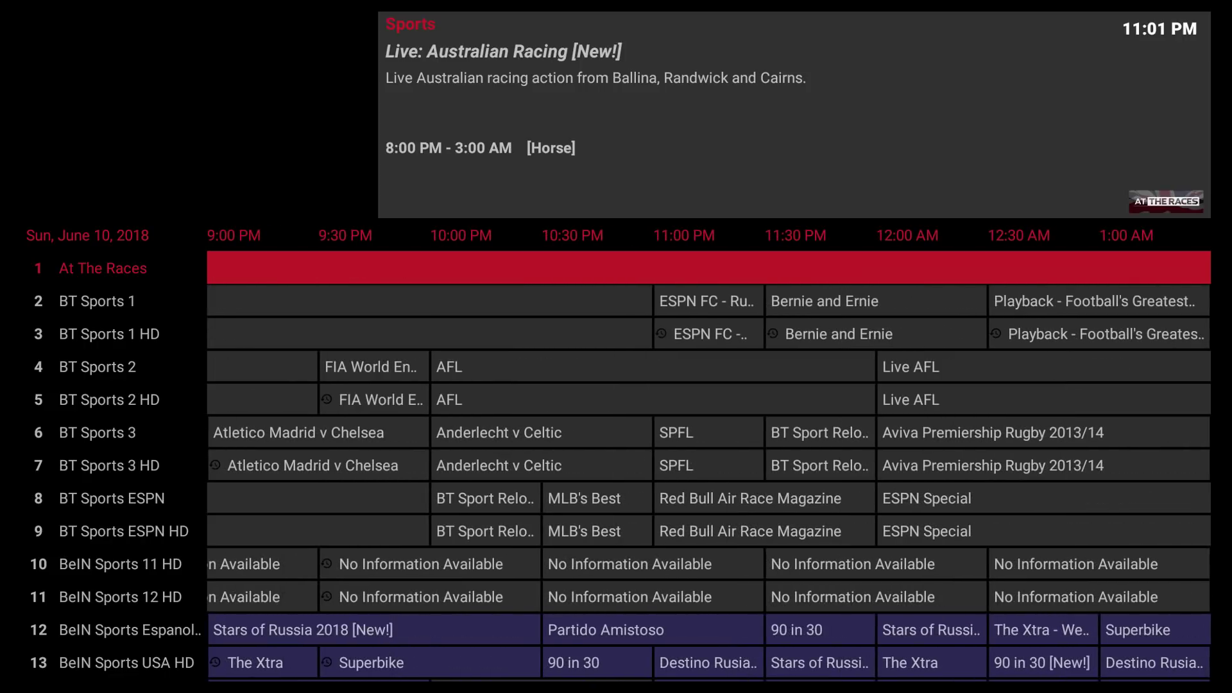
{"action": "key", "text": "Down"}
{"action": "key", "text": "Down"}
{"action": "key", "text": "Down"}
{"action": "key", "text": "Down"}
{"action": "key", "text": "Down"}
{"action": "key", "text": "Down"}
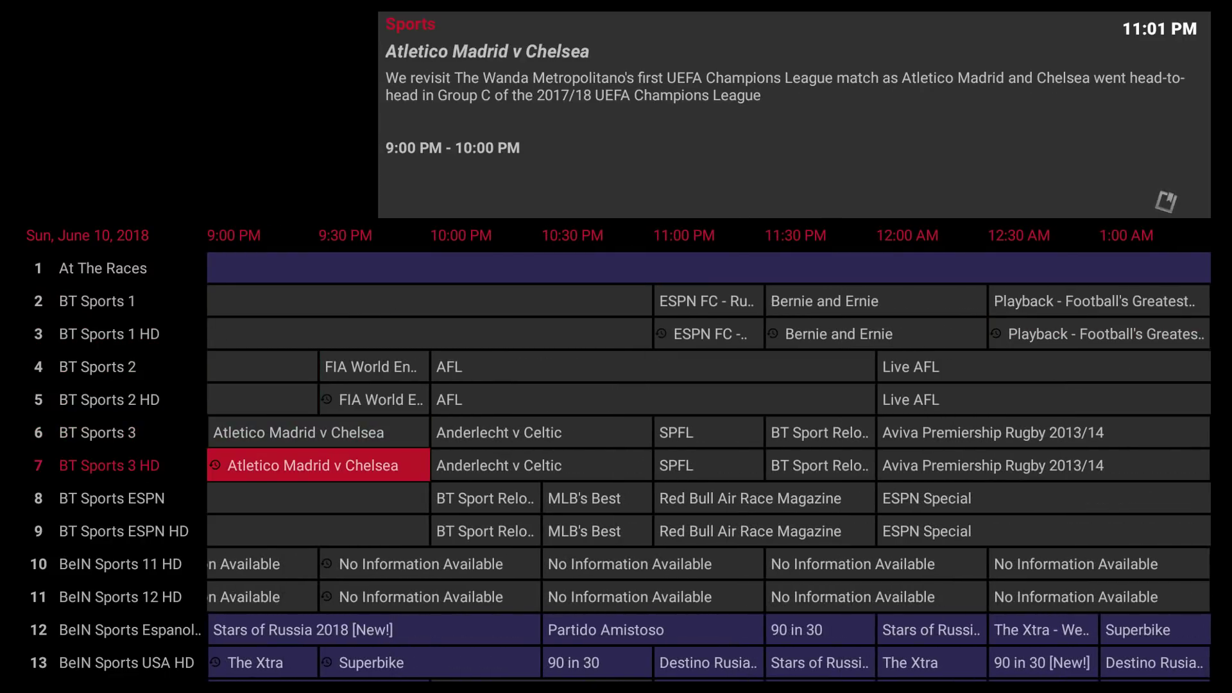
{"action": "key", "text": "Down"}
{"action": "key", "text": "Down"}
{"action": "key", "text": "Down"}
{"action": "key", "text": "Down"}
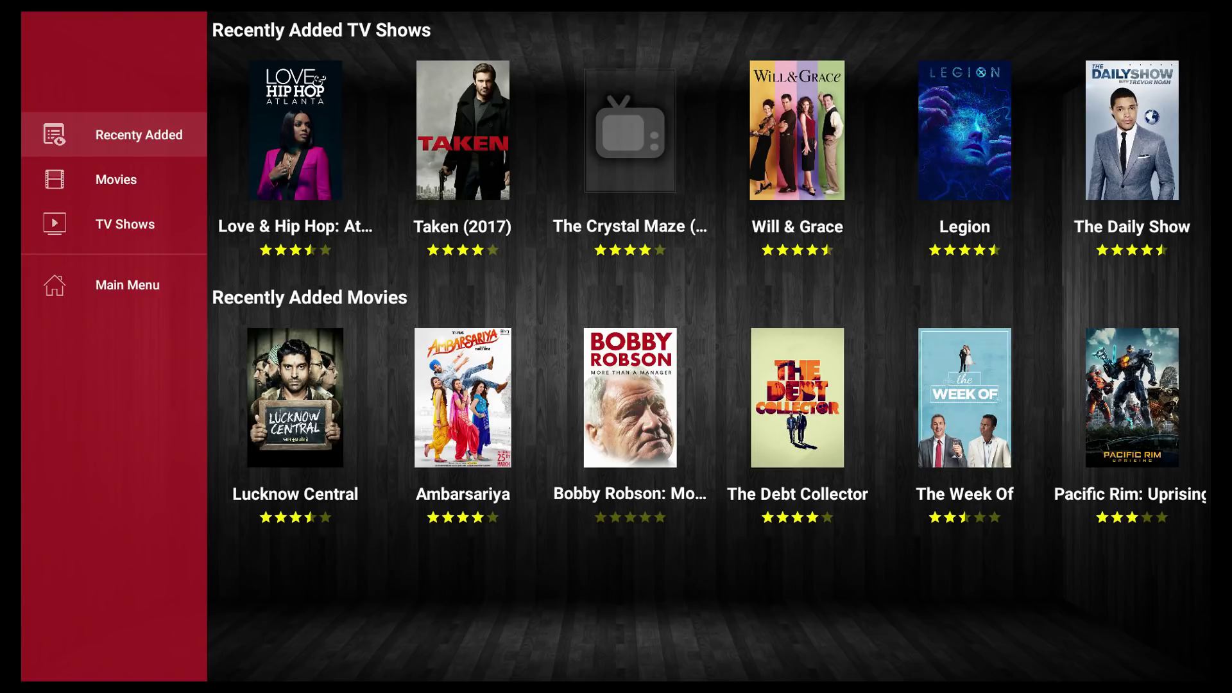
Step: Move through the library sidebar and open the Movies catalogue
{"action": "key", "text": "Down"}
{"action": "key", "text": "Down"}
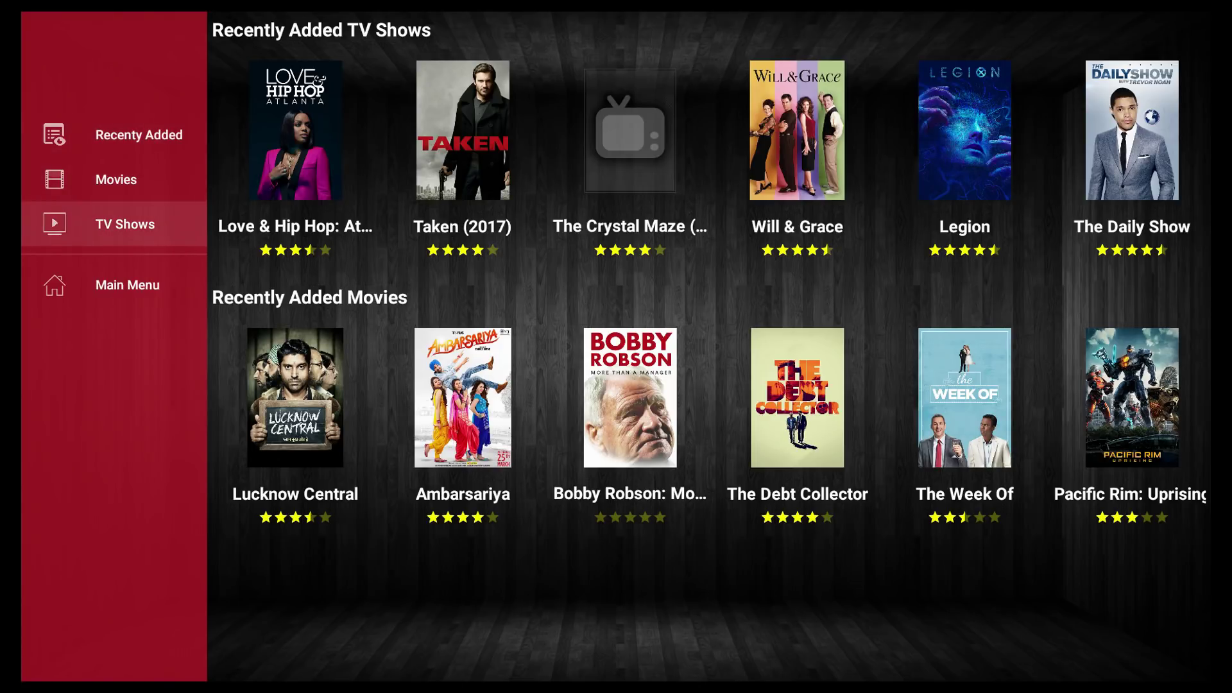
{"action": "key", "text": "Up"}
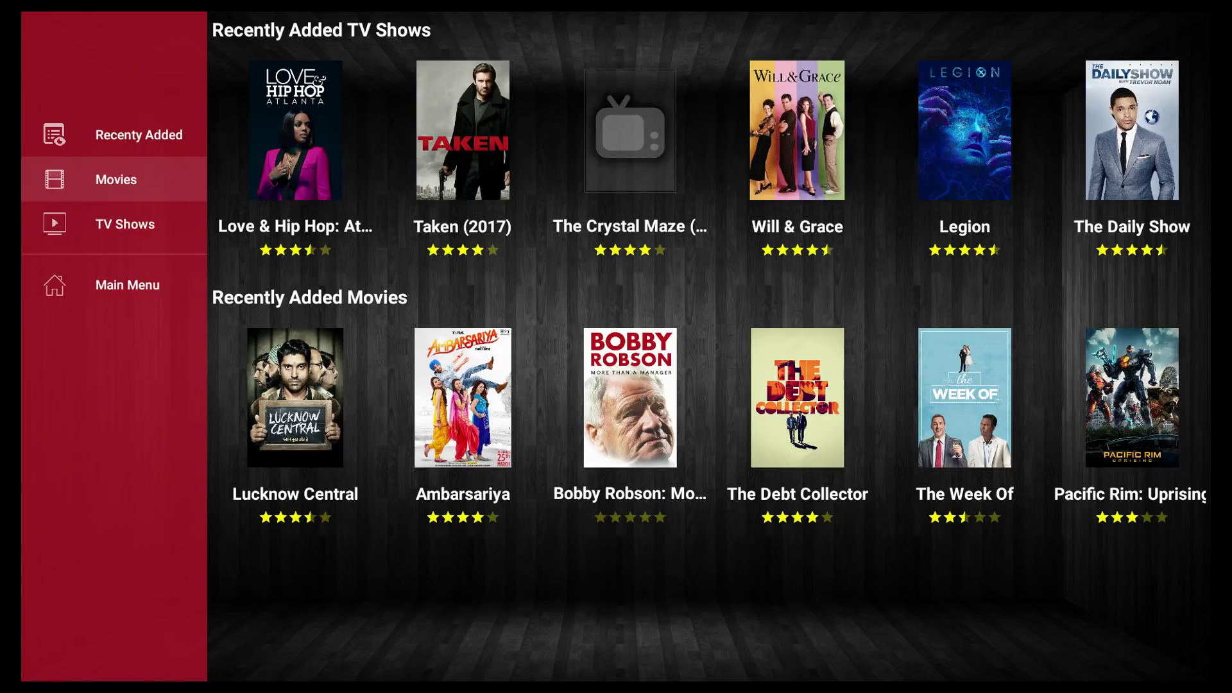
{"action": "key", "text": "Return"}
{"action": "type", "text": "sh"}
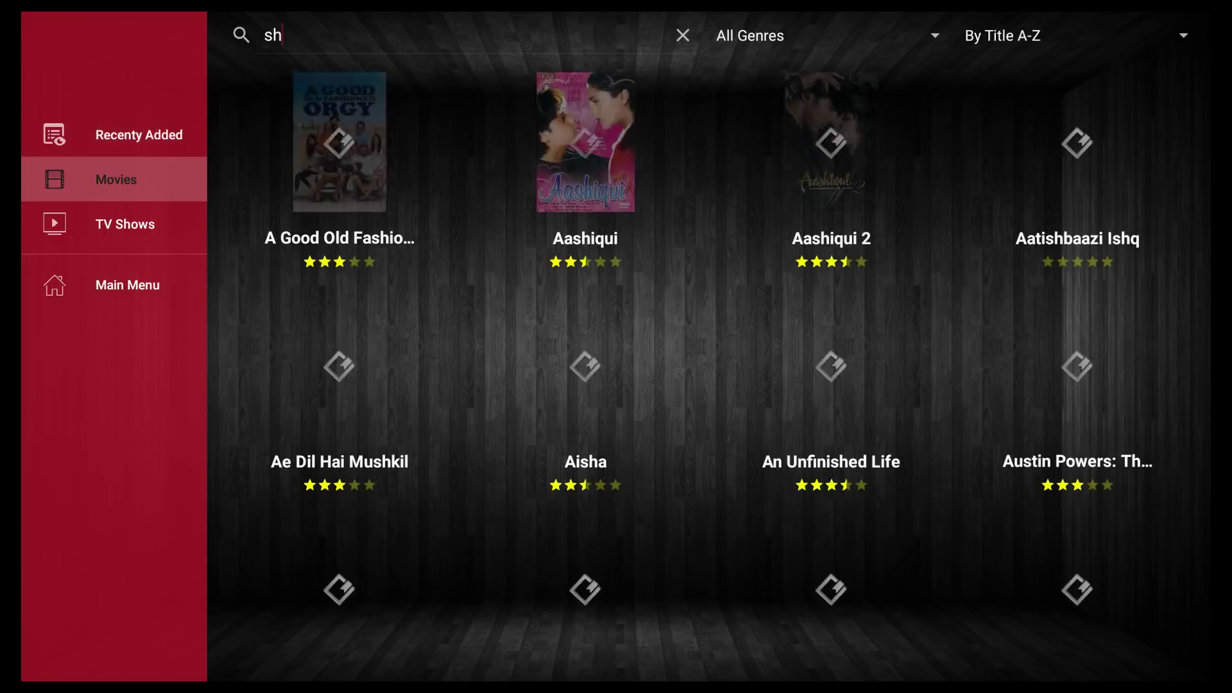
{"action": "type", "text": "i"}
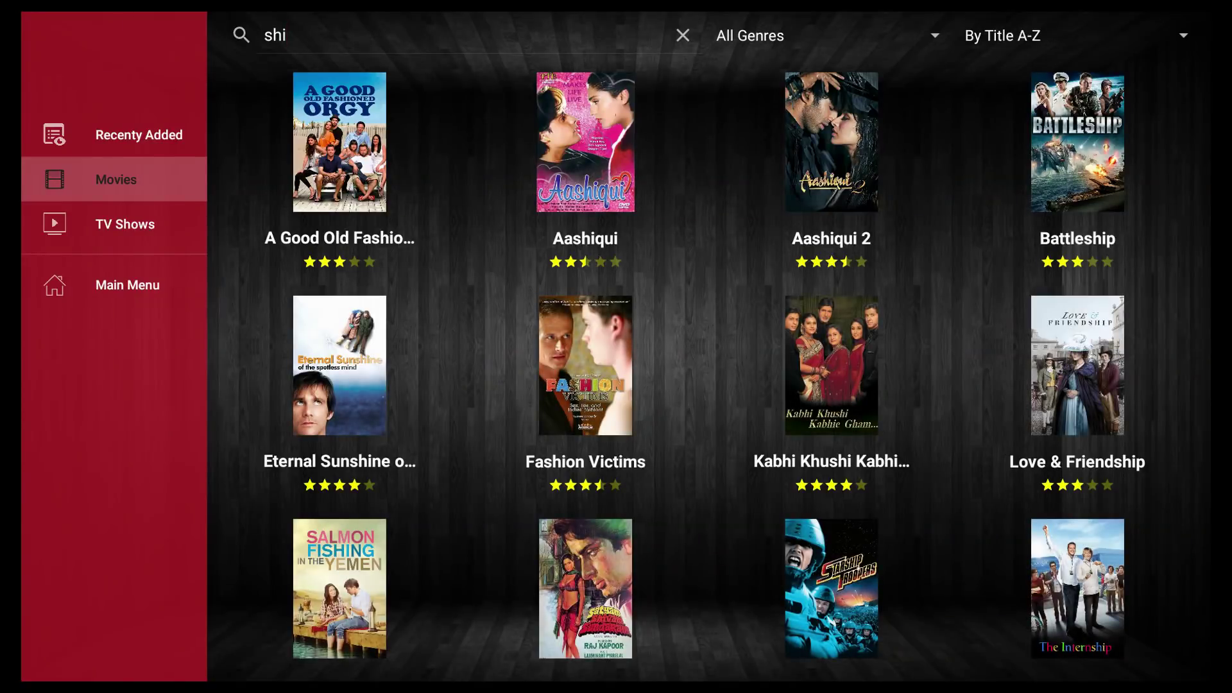
{"action": "type", "text": "nn"}
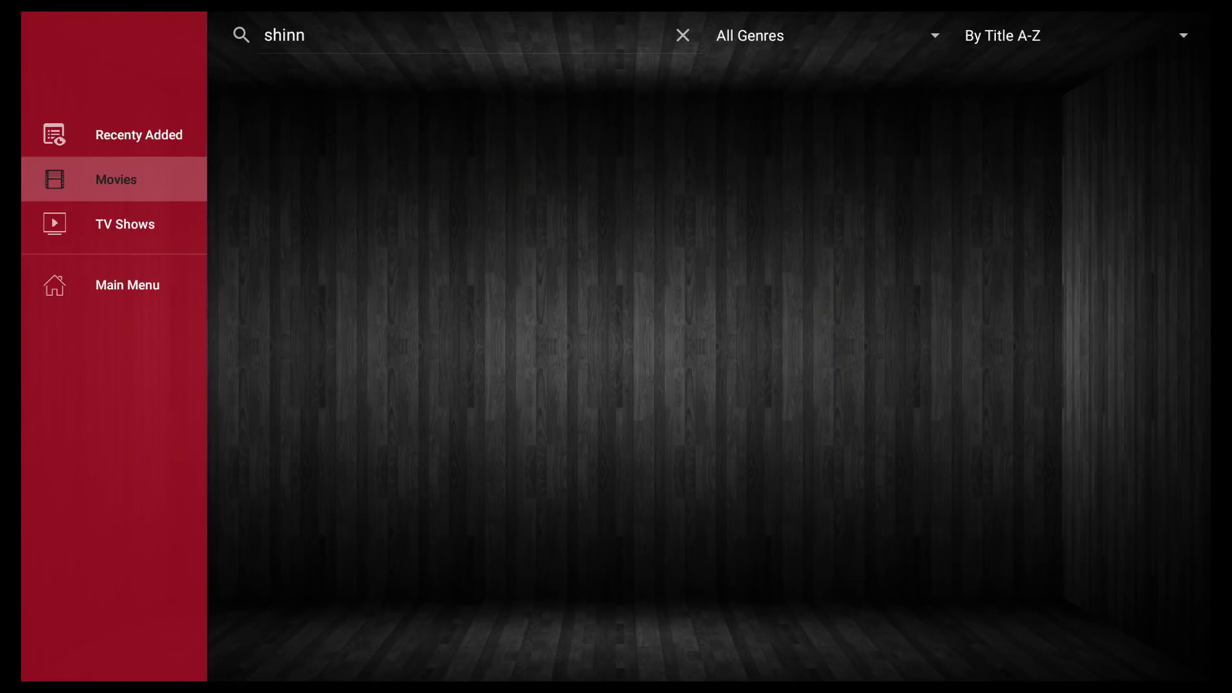
Step: Correct the search to 'shin' and open The Shining's details page
{"action": "key", "text": "BackSpace"}
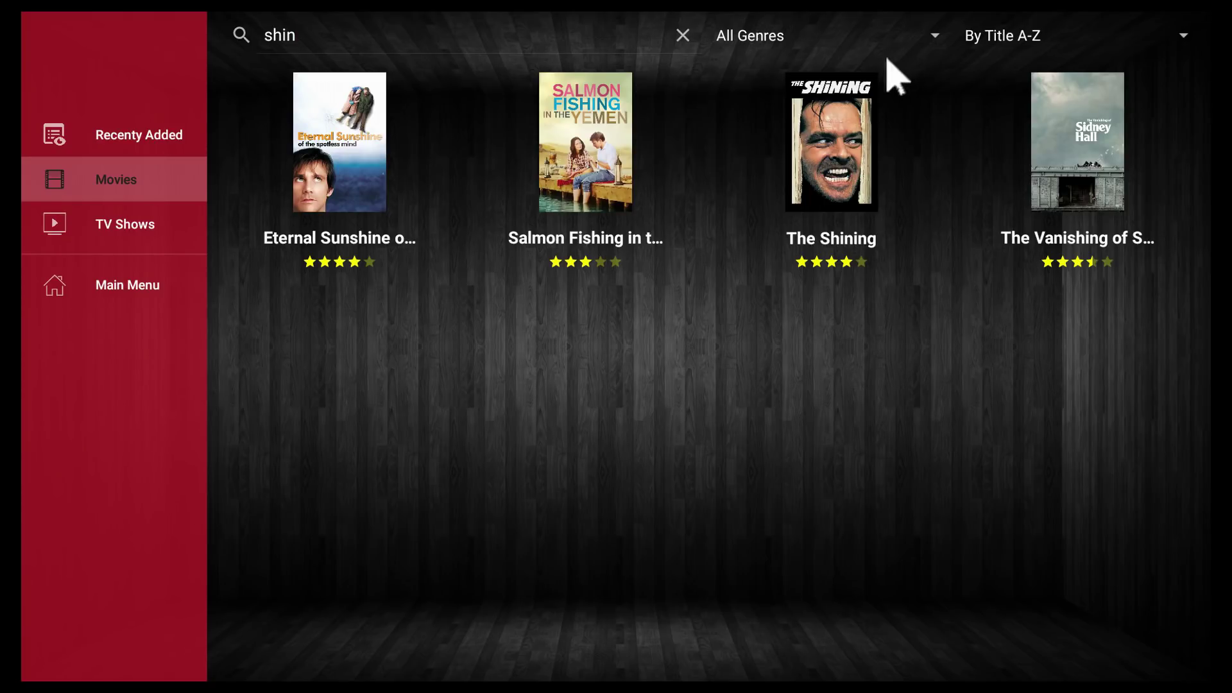
{"action": "left_click", "coordinate": [834, 145]}
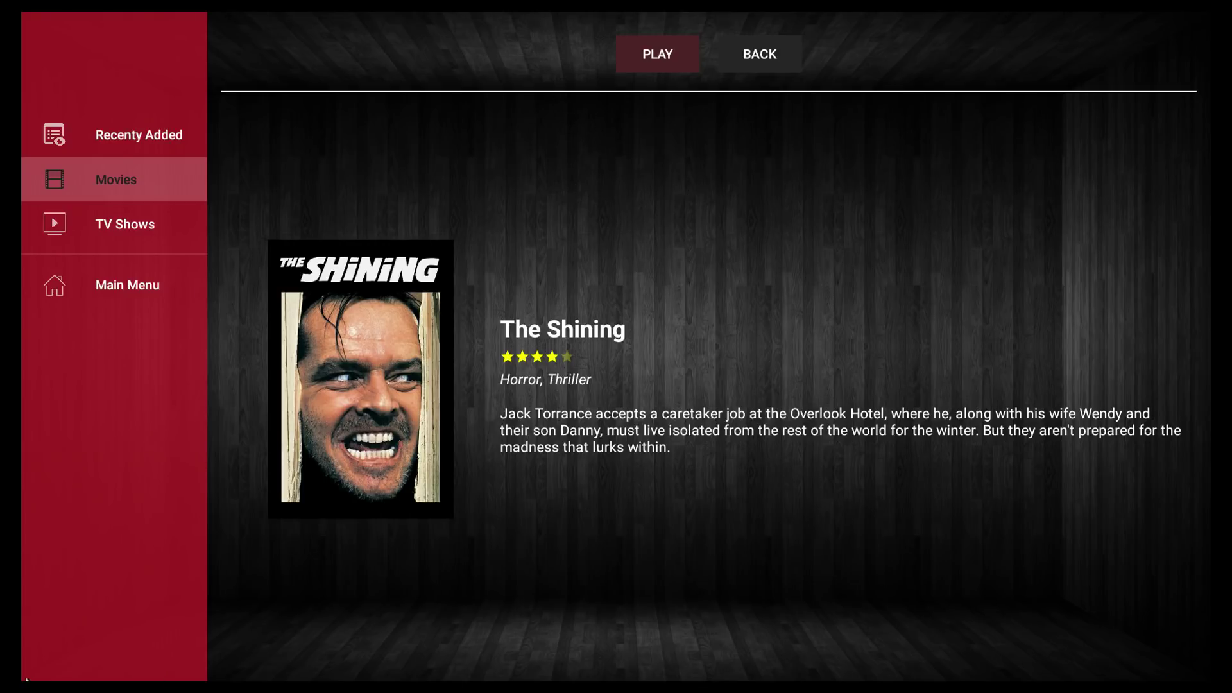
Step: Start playing The Shining, then back out to the 'shin' search results
{"action": "left_click", "coordinate": [654, 67]}
{"action": "key", "text": "Escape"}
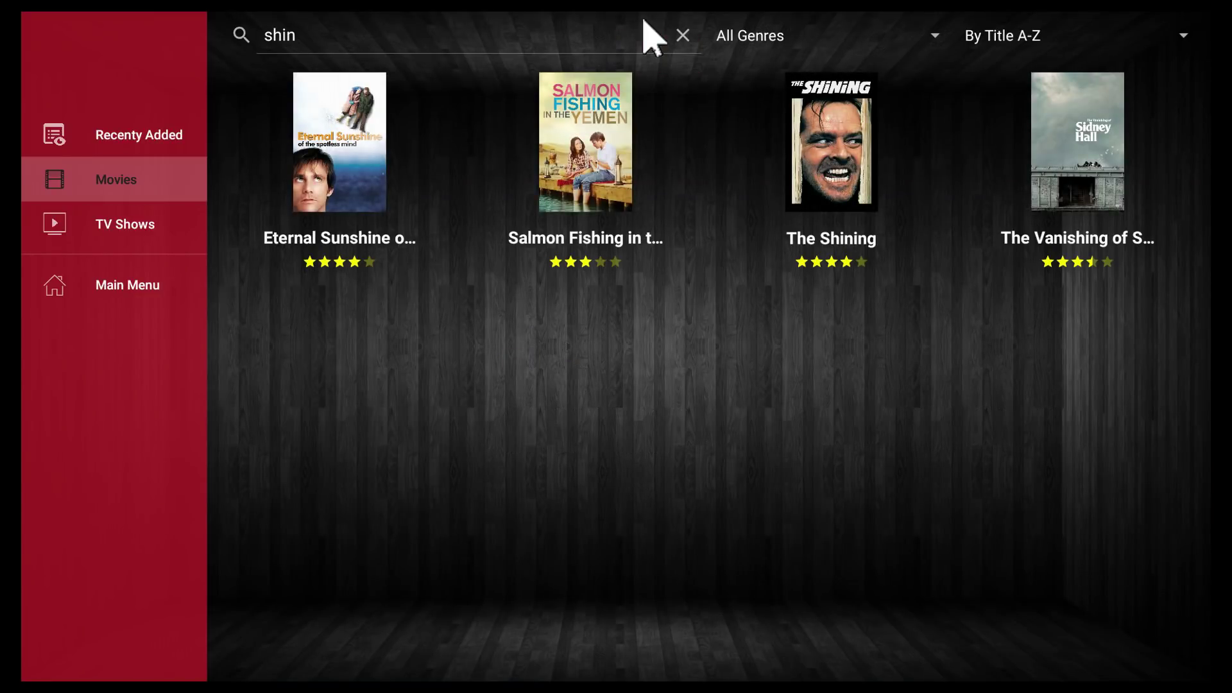